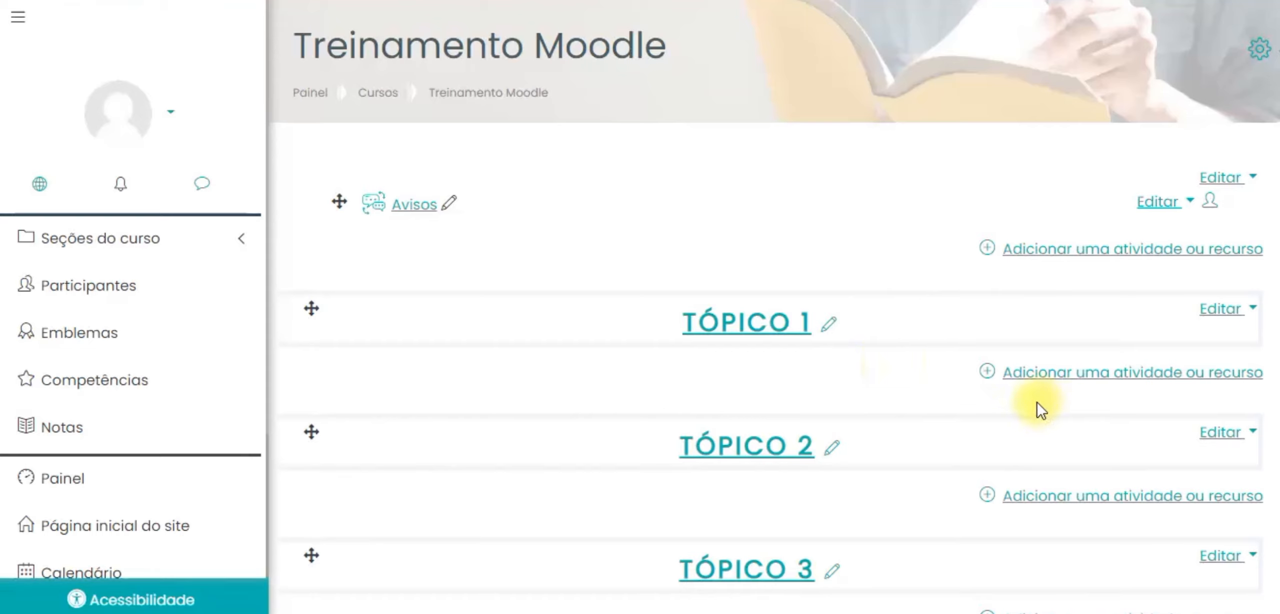
# Step: Add a Questionário activity to Tópico 1 of the course
pyautogui.click(1037, 371)
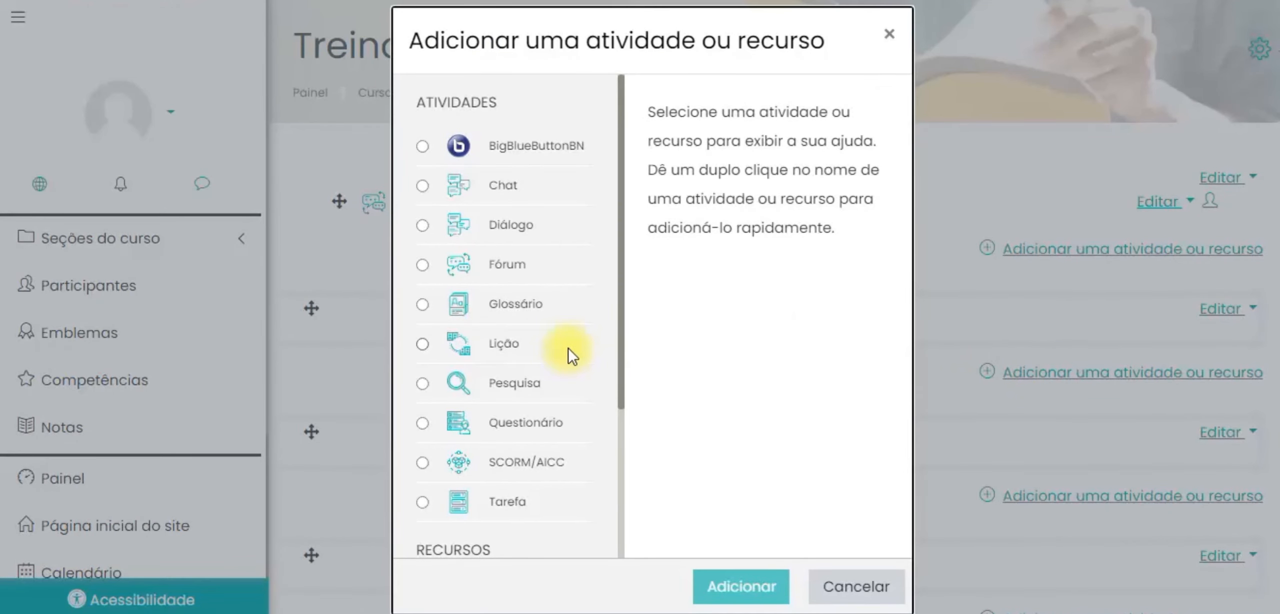
pyautogui.click(547, 425)
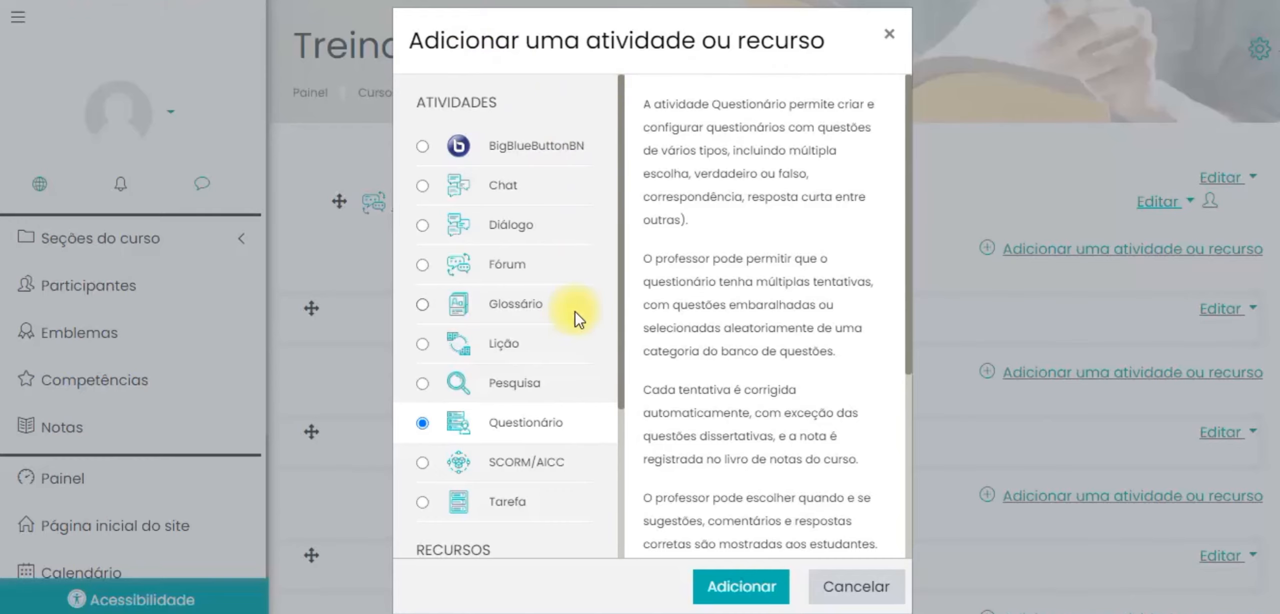
pyautogui.scroll(-2, 578, 318)
pyautogui.click(720, 578)
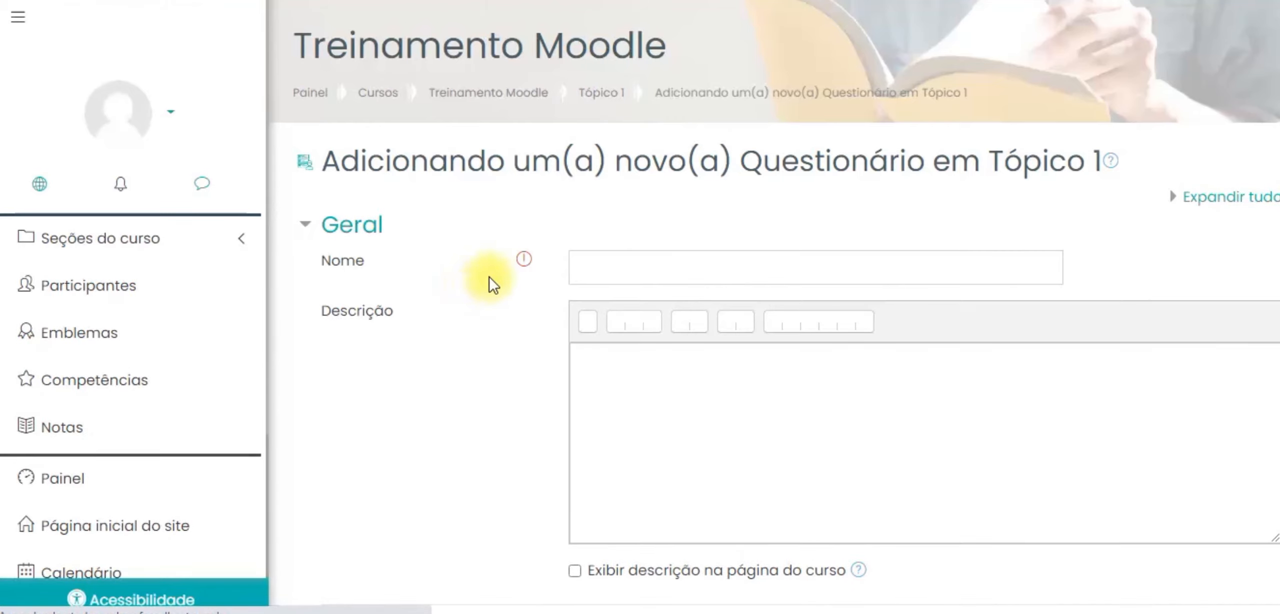
# Step: Name the new quiz "Avaliação" and leave its description empty
pyautogui.moveTo(325, 258); pyautogui.dragTo(362, 260)
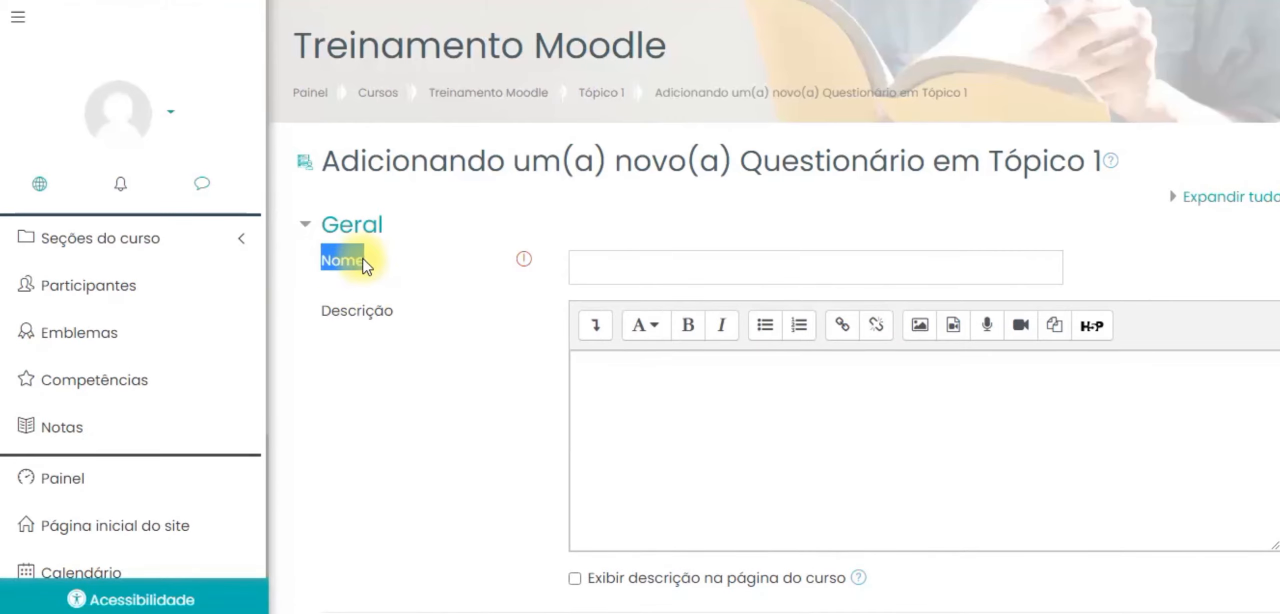
pyautogui.moveTo(331, 311); pyautogui.dragTo(463, 321)
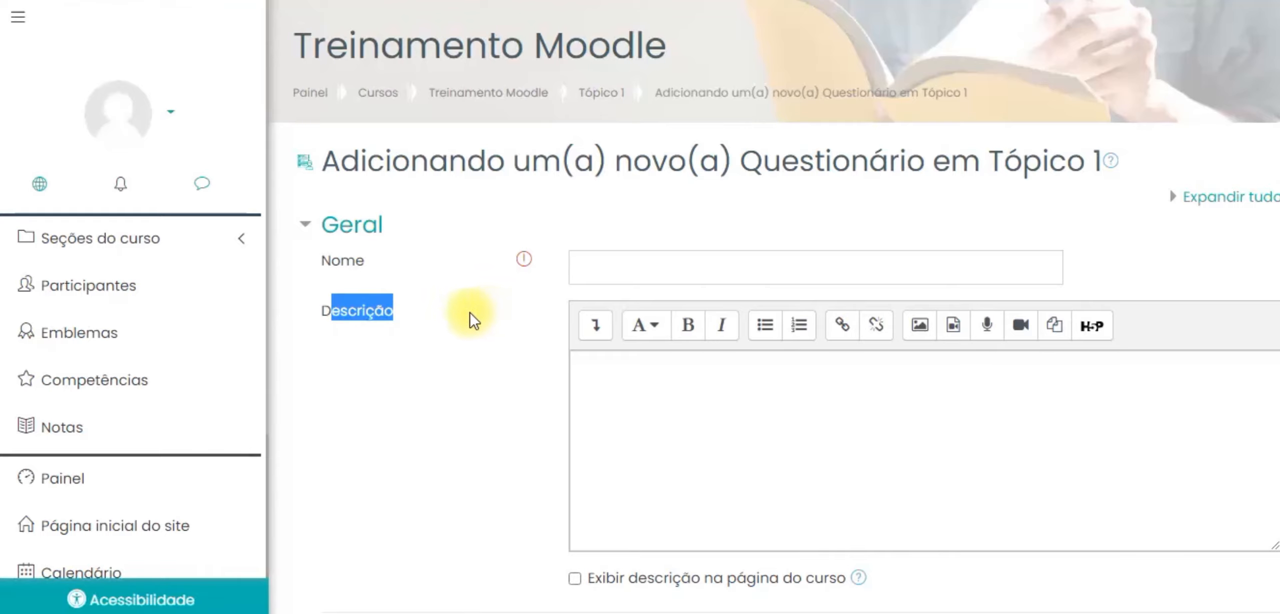
pyautogui.click(643, 272)
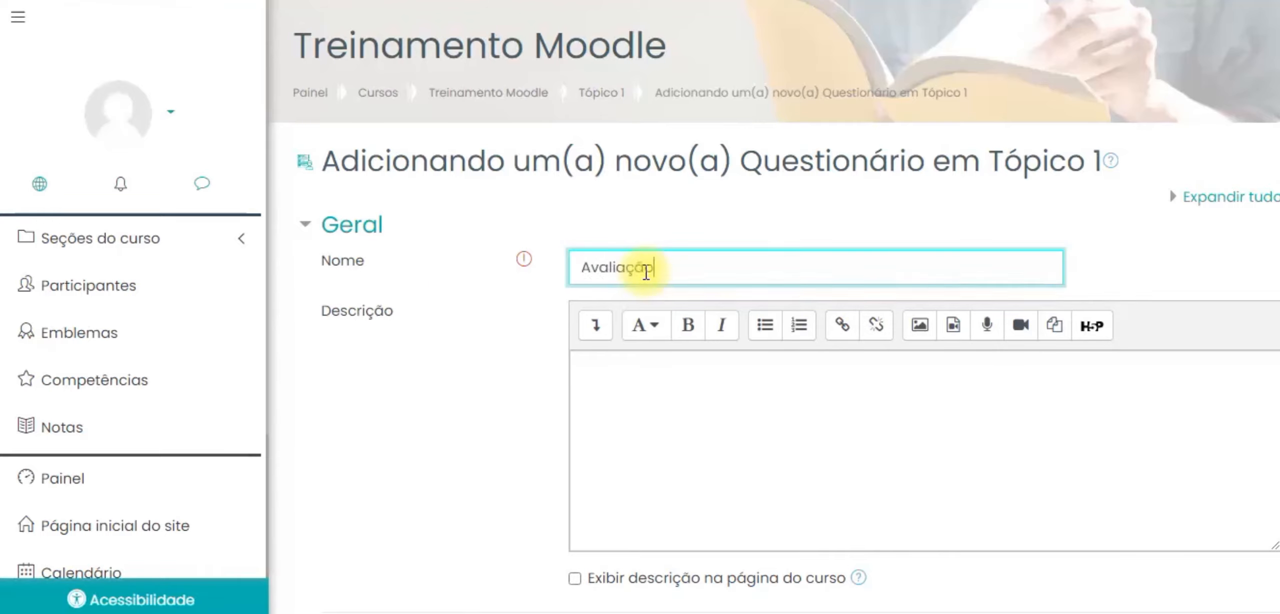
pyautogui.click(660, 373)
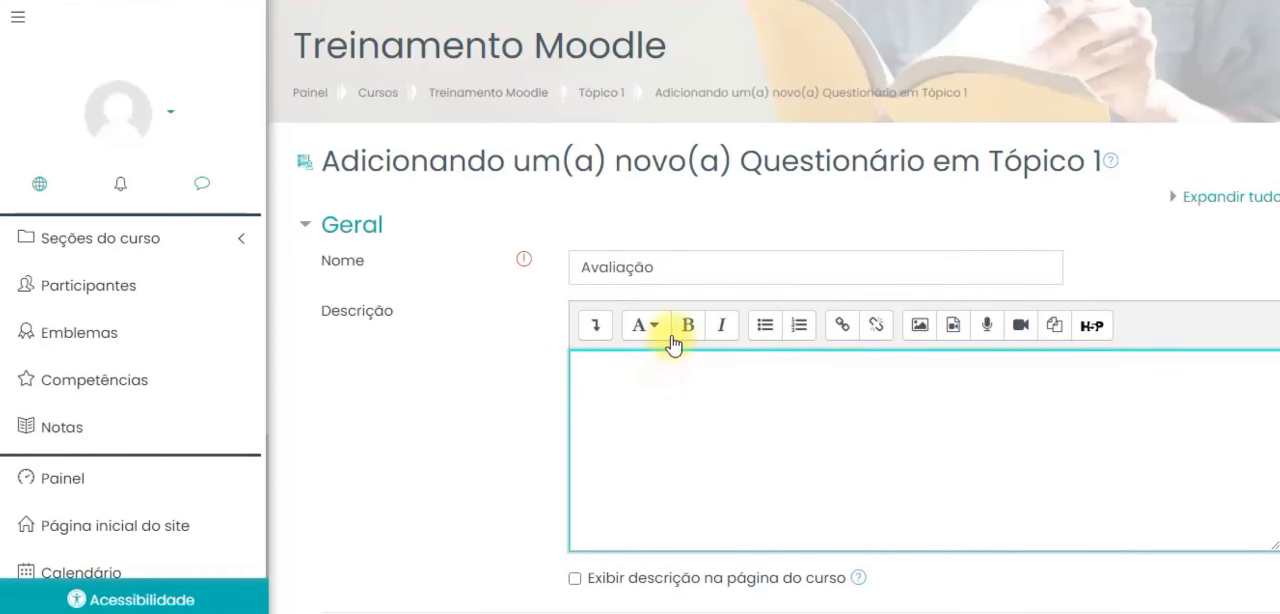
# Step: Enable a quiz time limit of 2 hours, with open attempts submitted automatically when the time expires
pyautogui.scroll(-2, 488, 395)
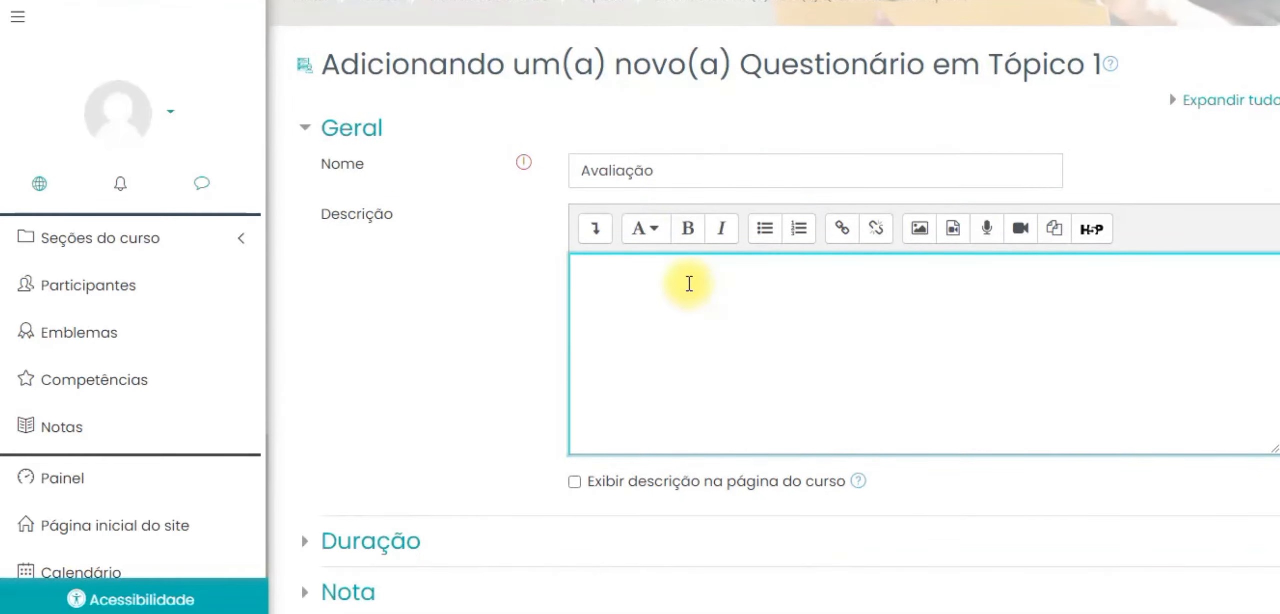
pyautogui.scroll(-6, 500, 415)
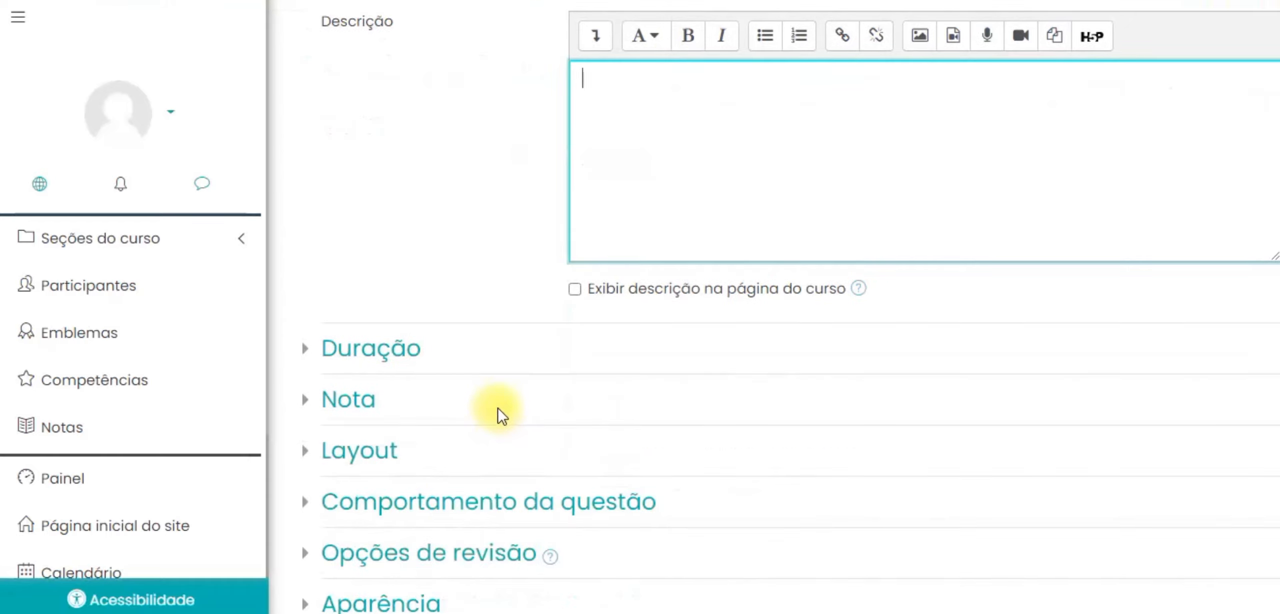
pyautogui.click(308, 252)
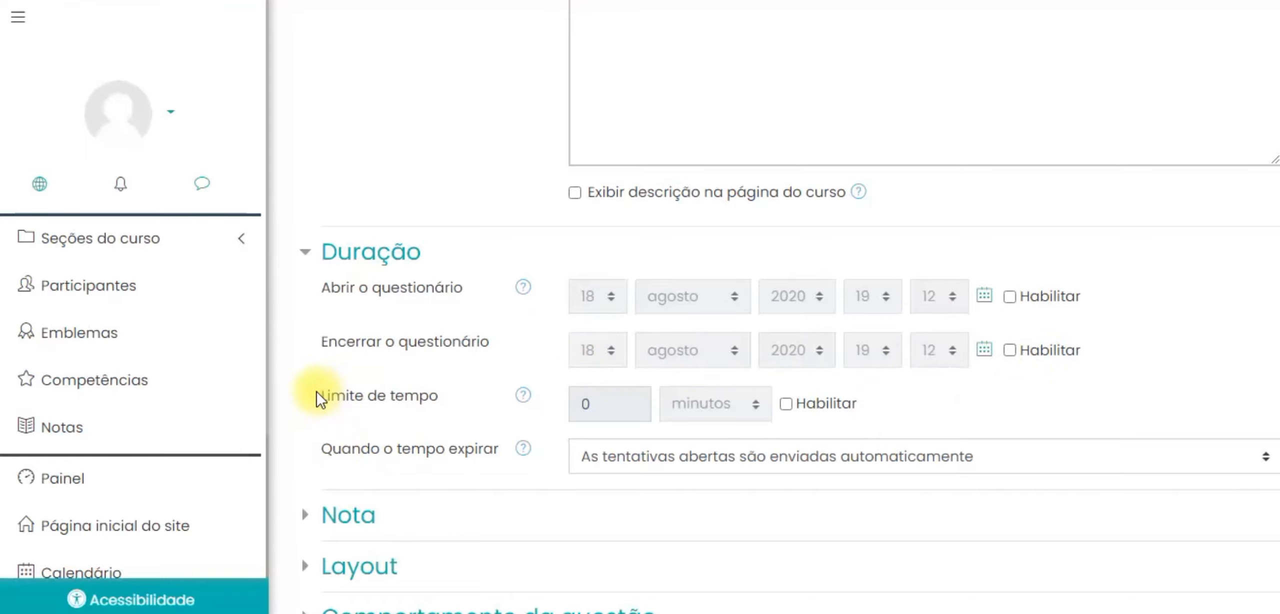
pyautogui.moveTo(320, 399); pyautogui.dragTo(455, 403)
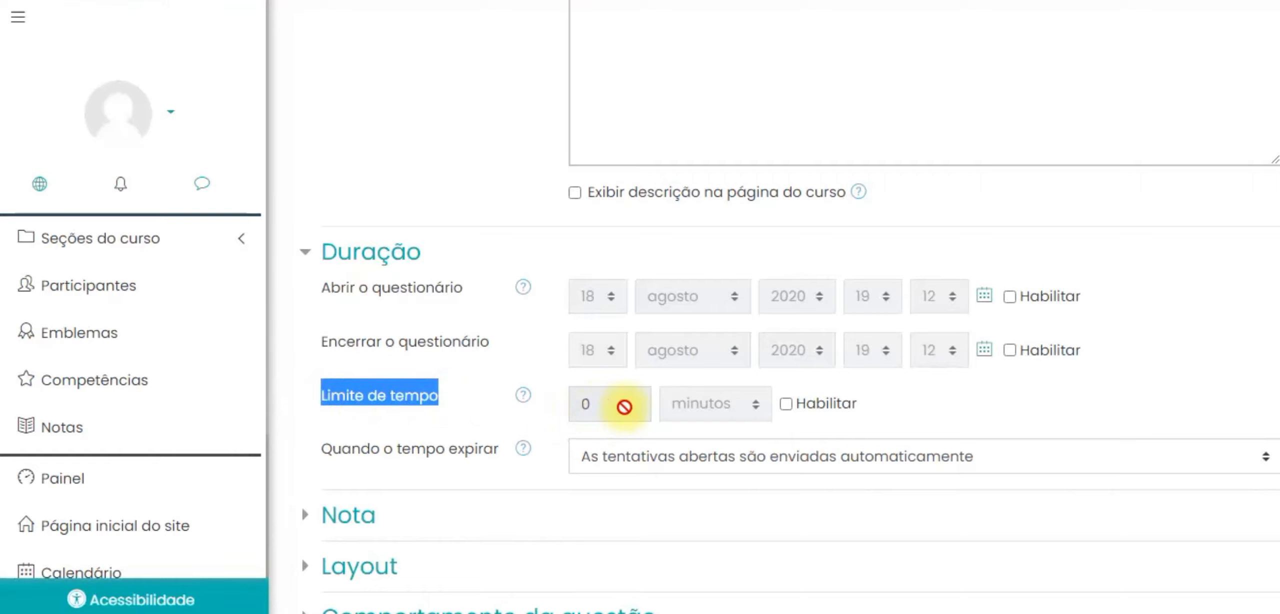
pyautogui.click(815, 403)
pyautogui.moveTo(618, 403); pyautogui.dragTo(556, 411)
pyautogui.write('2')
pyautogui.click(706, 405)
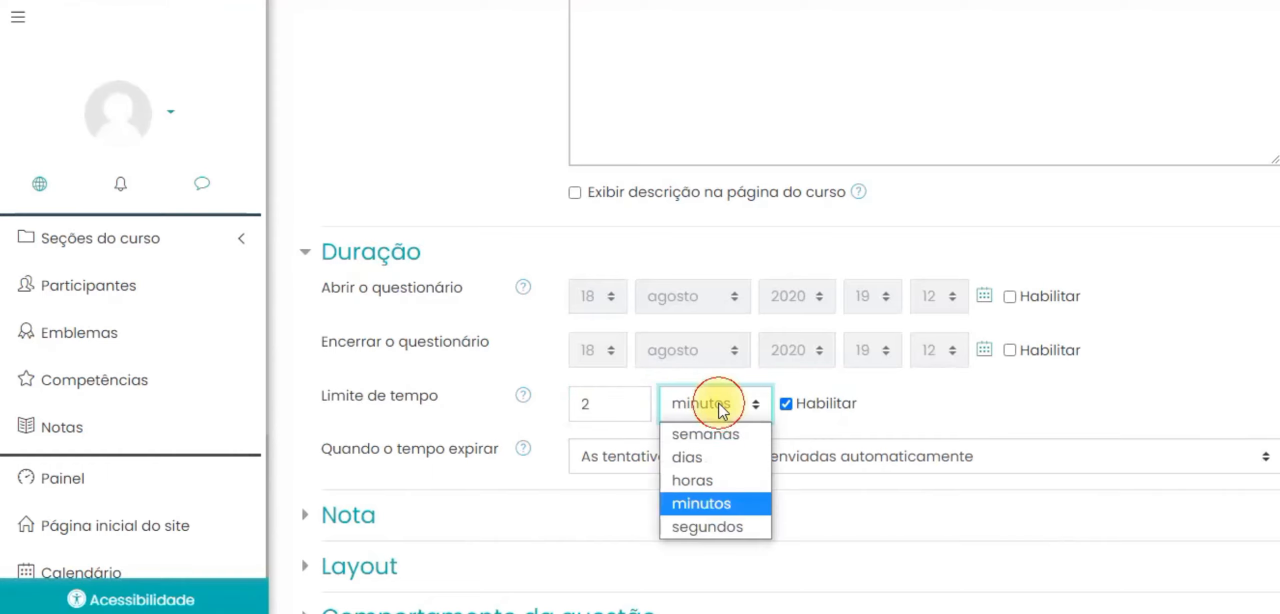
pyautogui.click(706, 481)
pyautogui.scroll(-2, 416, 423)
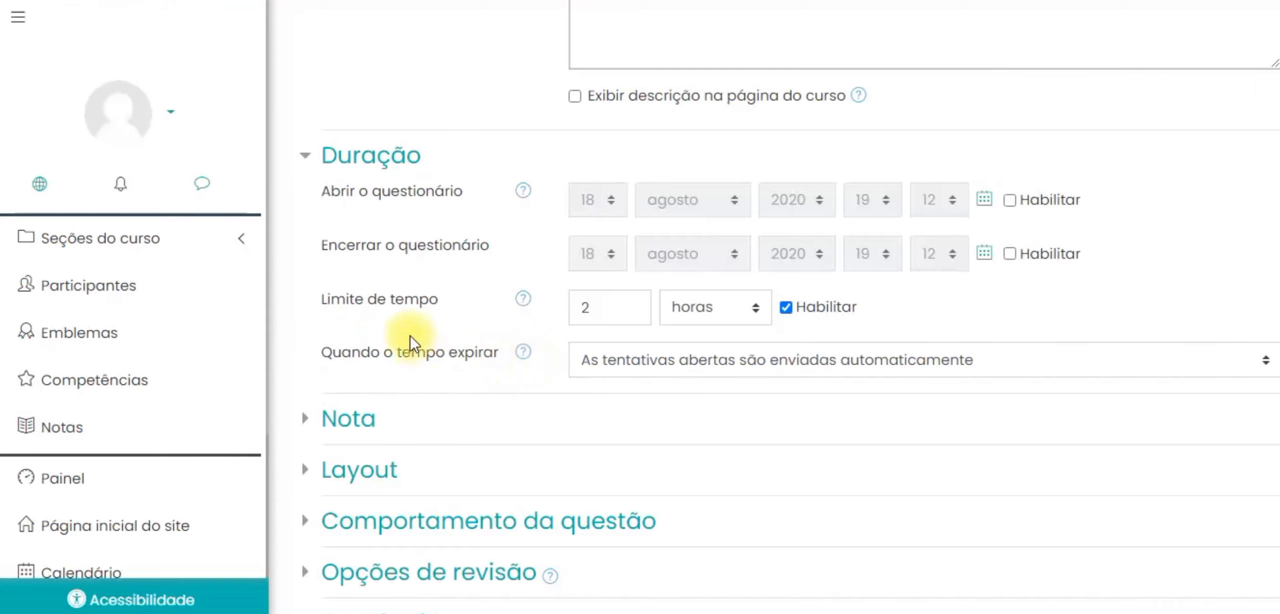
pyautogui.click(645, 361)
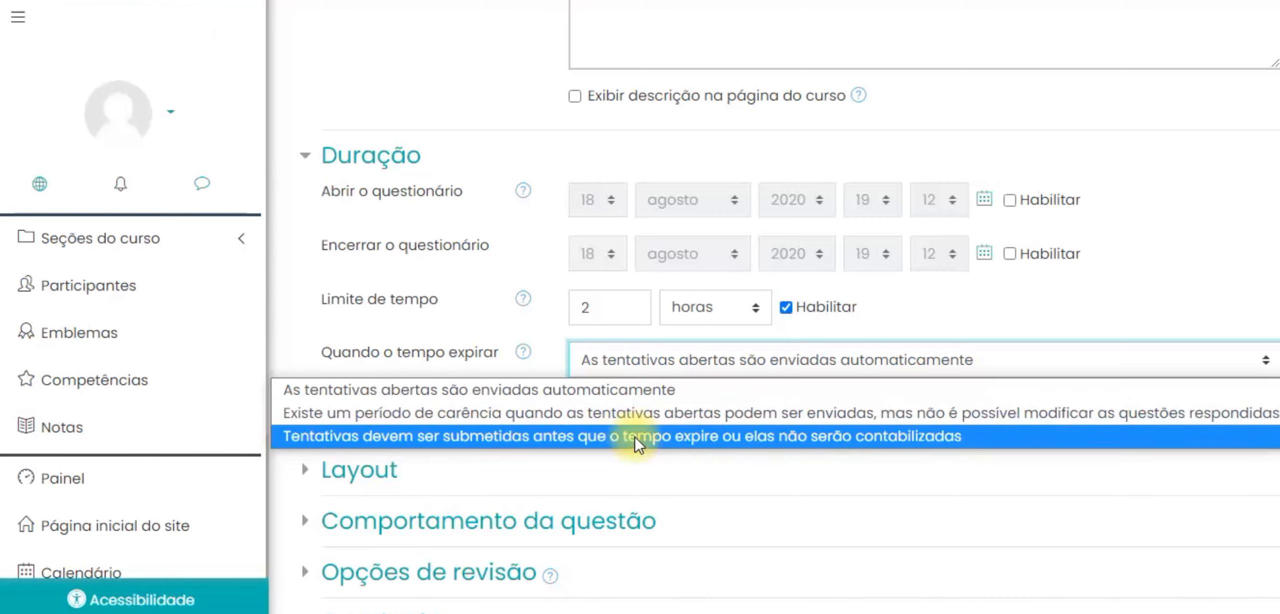
pyautogui.click(550, 398)
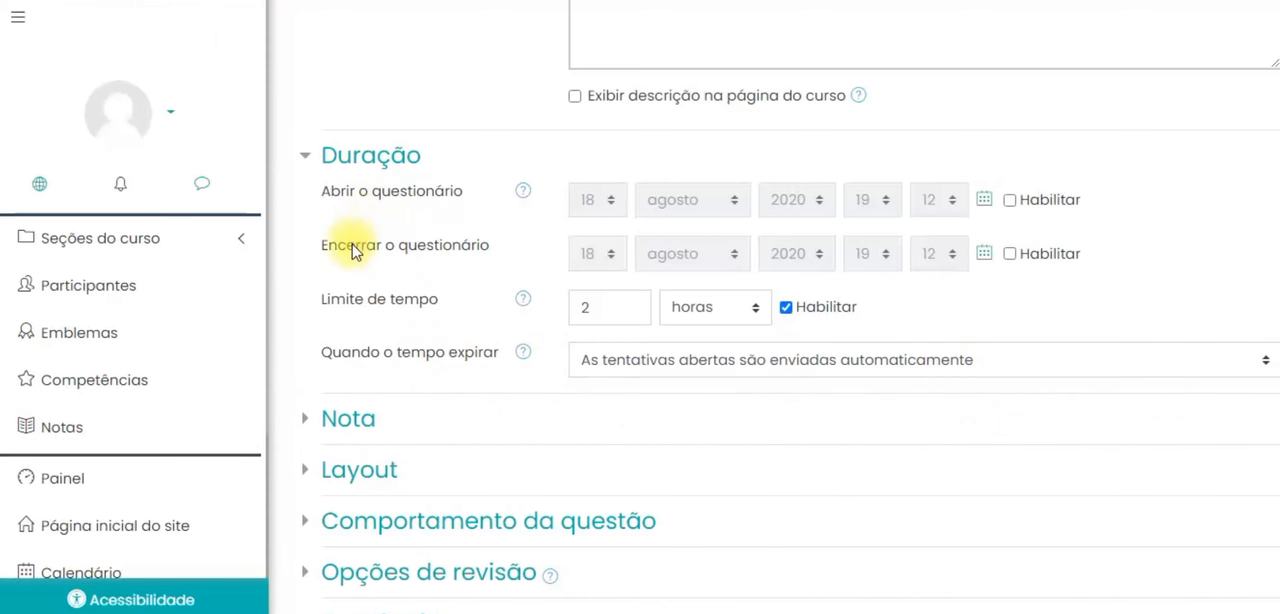
# Step: Examine the Nota settings for grade category, passing grade, allowed attempts and grading method
pyautogui.scroll(-4, 357, 251)
pyautogui.click(306, 236)
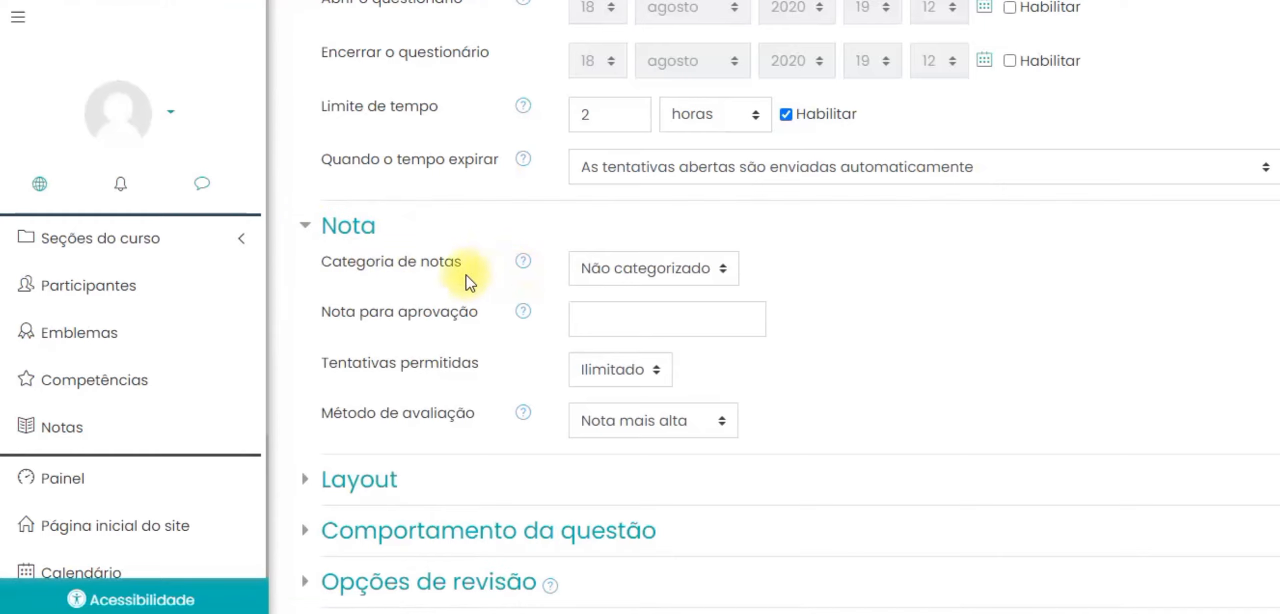
pyautogui.click(655, 277)
pyautogui.click(786, 257)
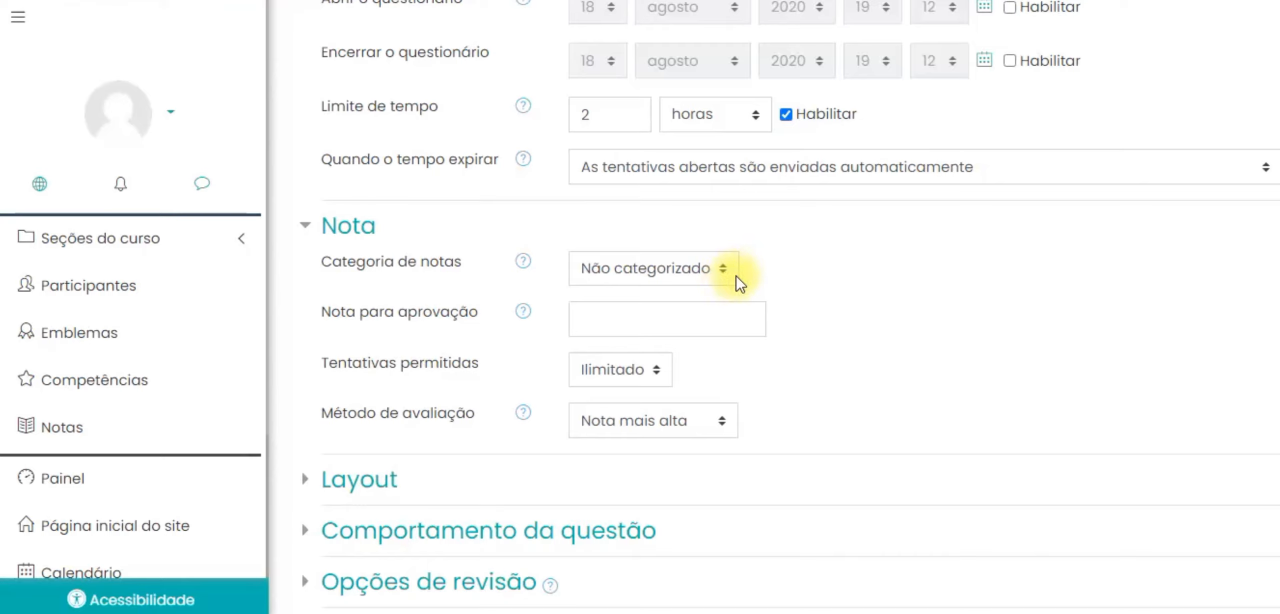
pyautogui.click(651, 320)
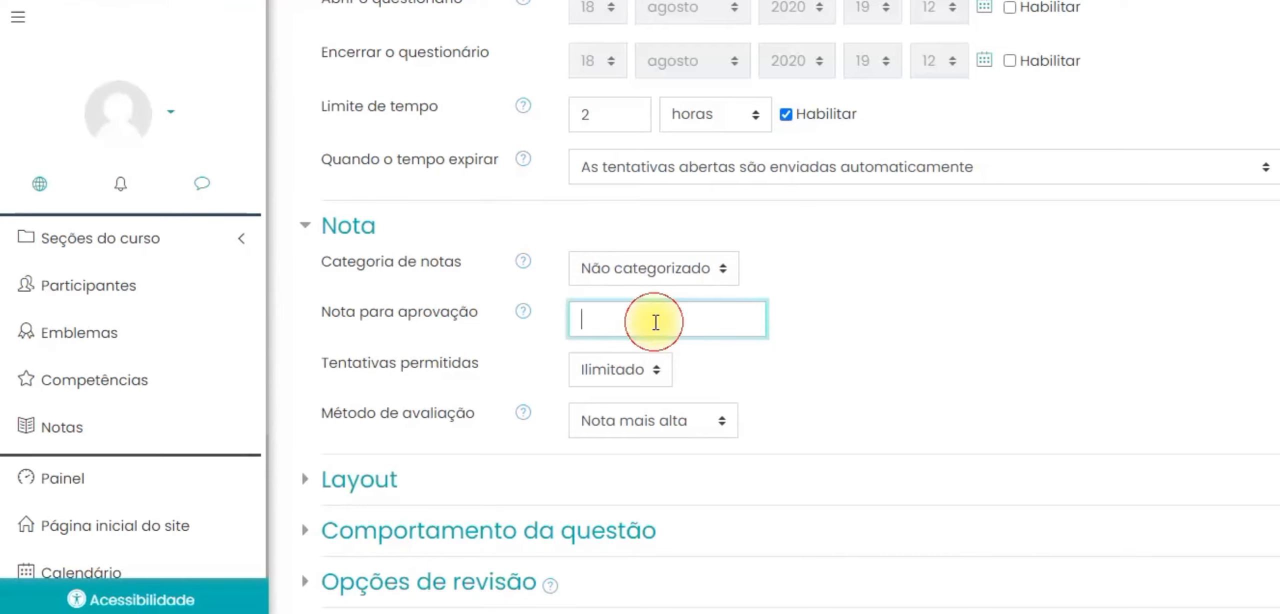
pyautogui.moveTo(326, 315); pyautogui.dragTo(510, 321)
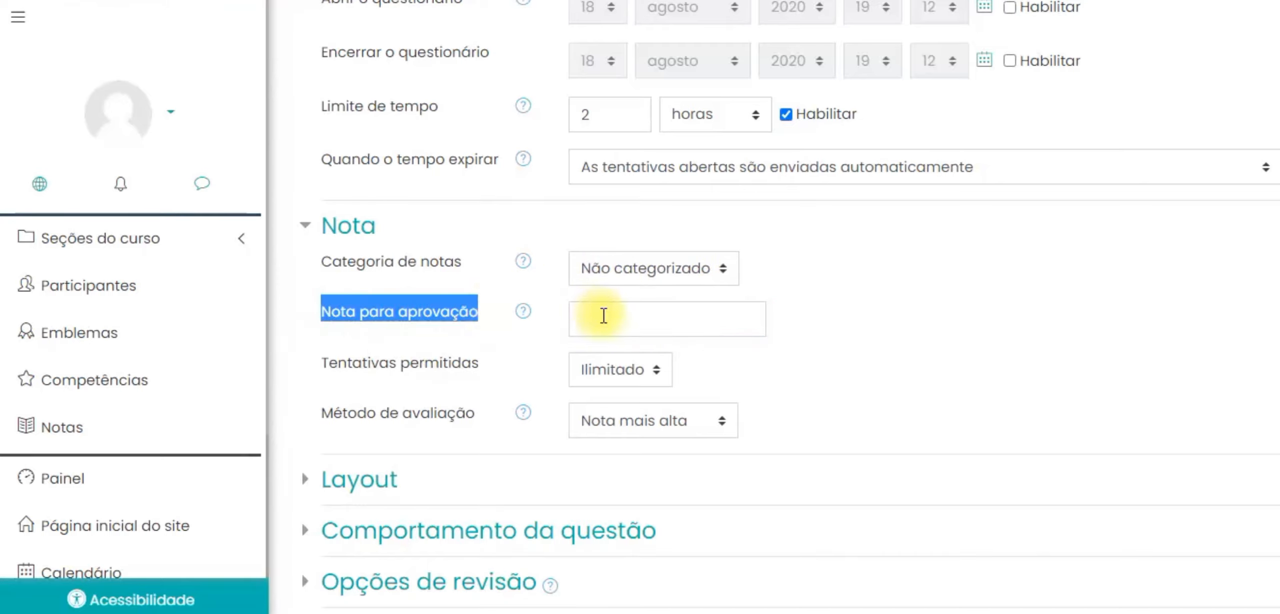
pyautogui.click(605, 317)
pyautogui.moveTo(326, 365); pyautogui.dragTo(523, 354)
pyautogui.click(626, 368)
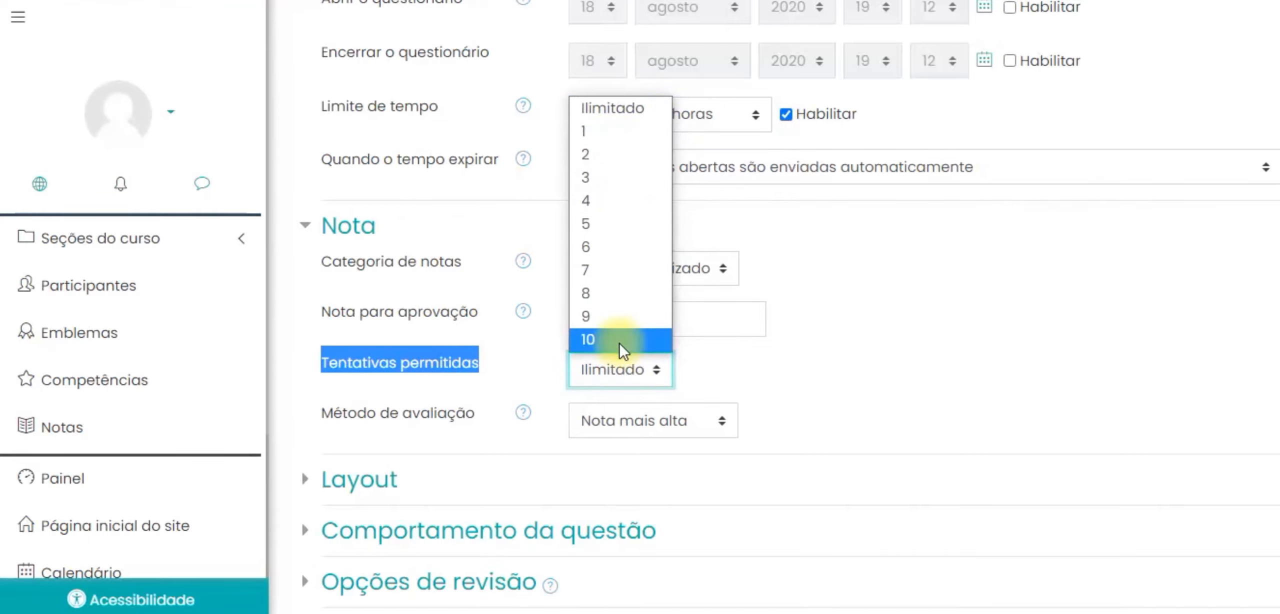
pyautogui.click(771, 370)
pyautogui.scroll(-2, 750, 340)
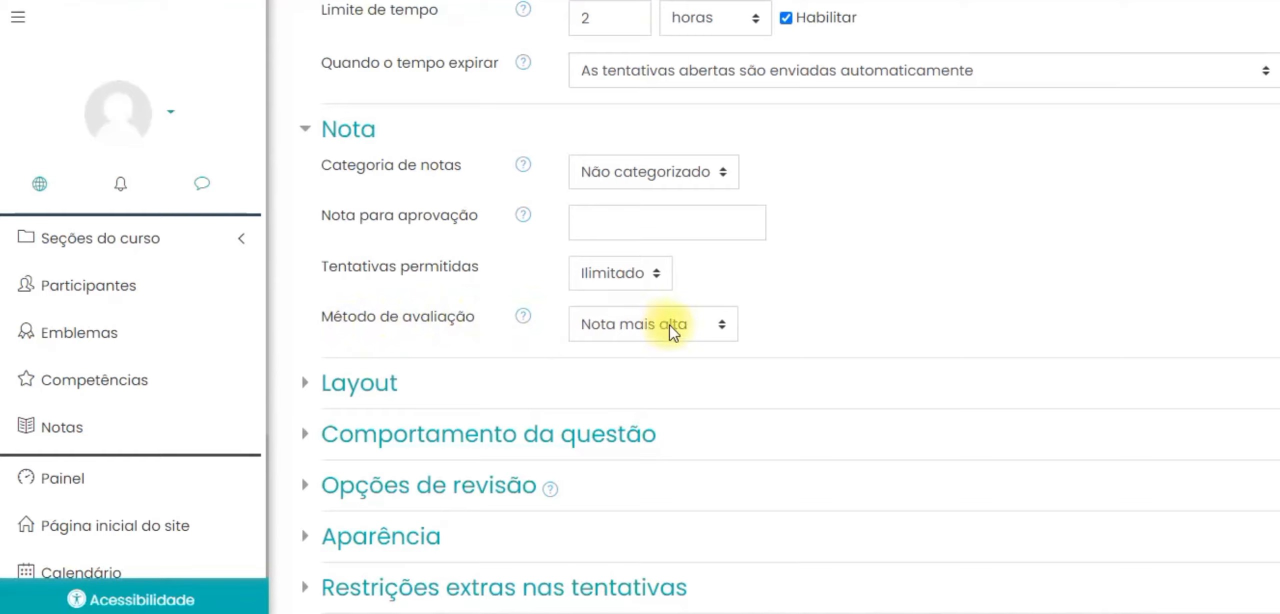
pyautogui.click(698, 322)
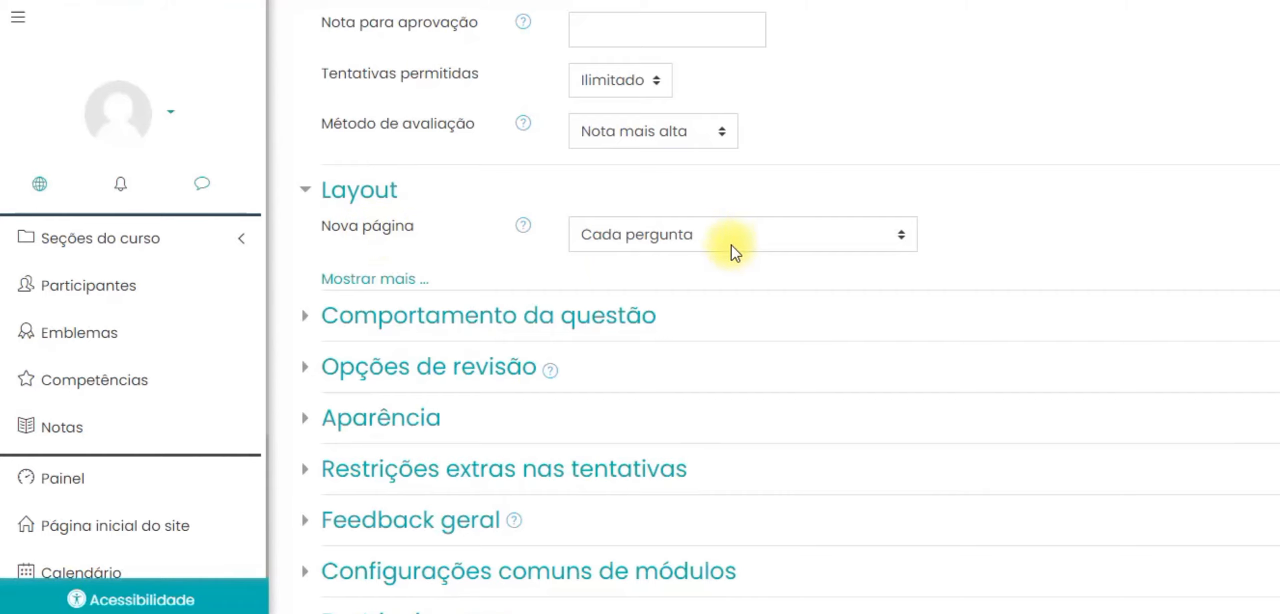
# Step: Set the quiz layout to start a new page for "Cada pergunta" and question shuffling to "Sim"
pyautogui.click(741, 246)
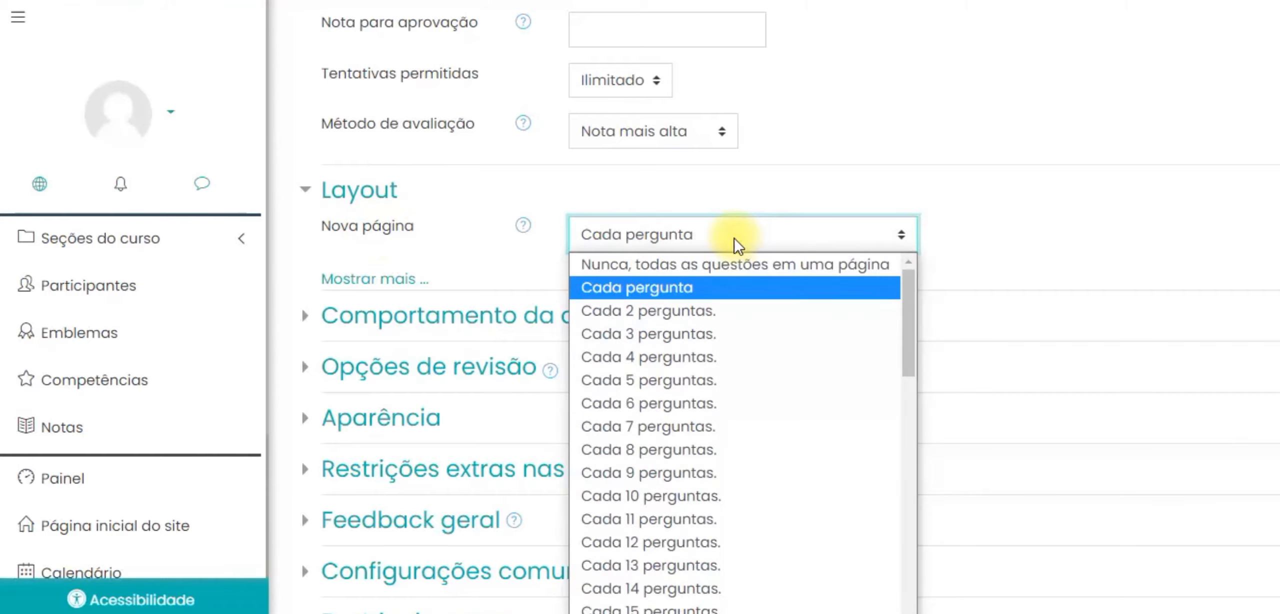
pyautogui.click(706, 289)
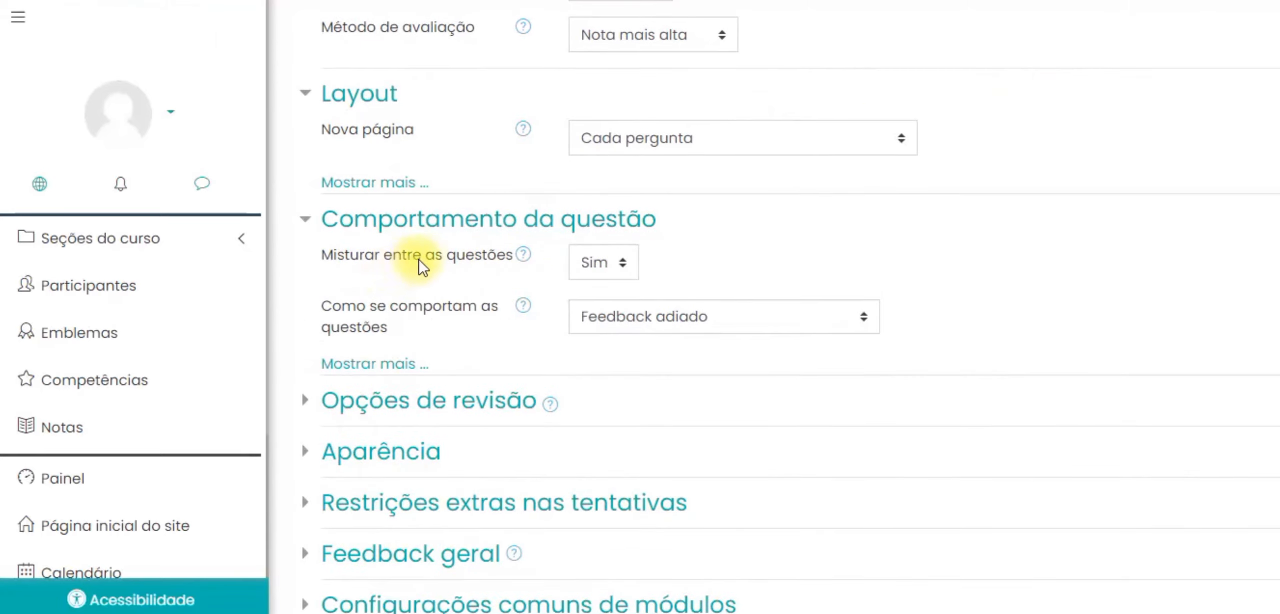
pyautogui.click(622, 270)
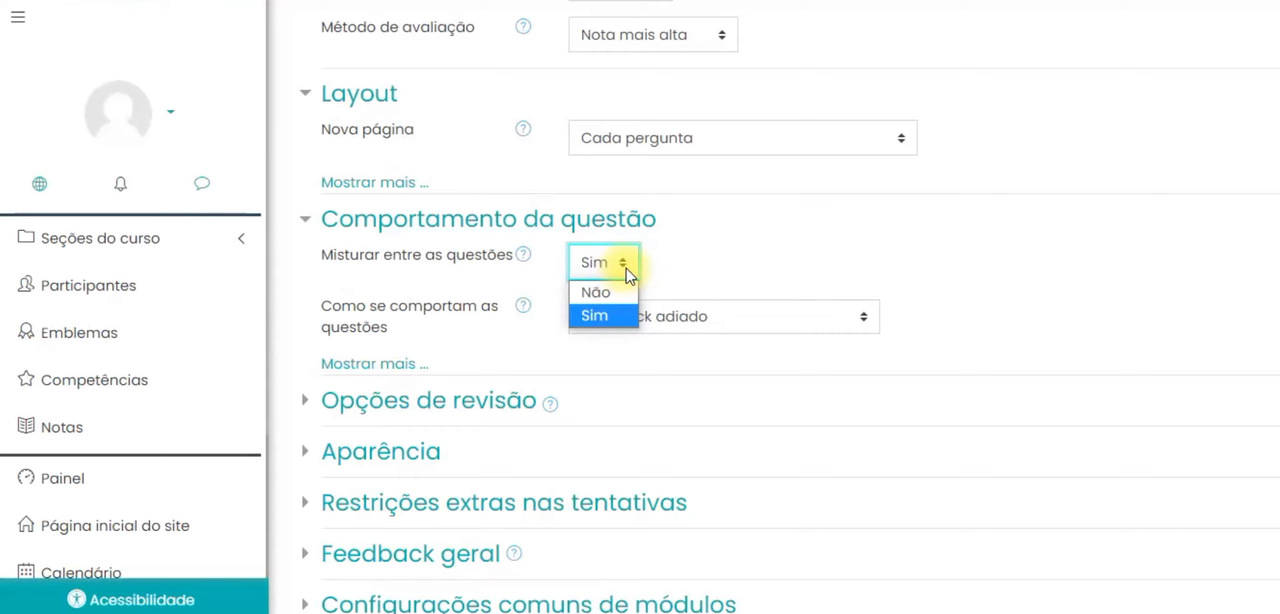
pyautogui.click(630, 268)
pyautogui.click(681, 262)
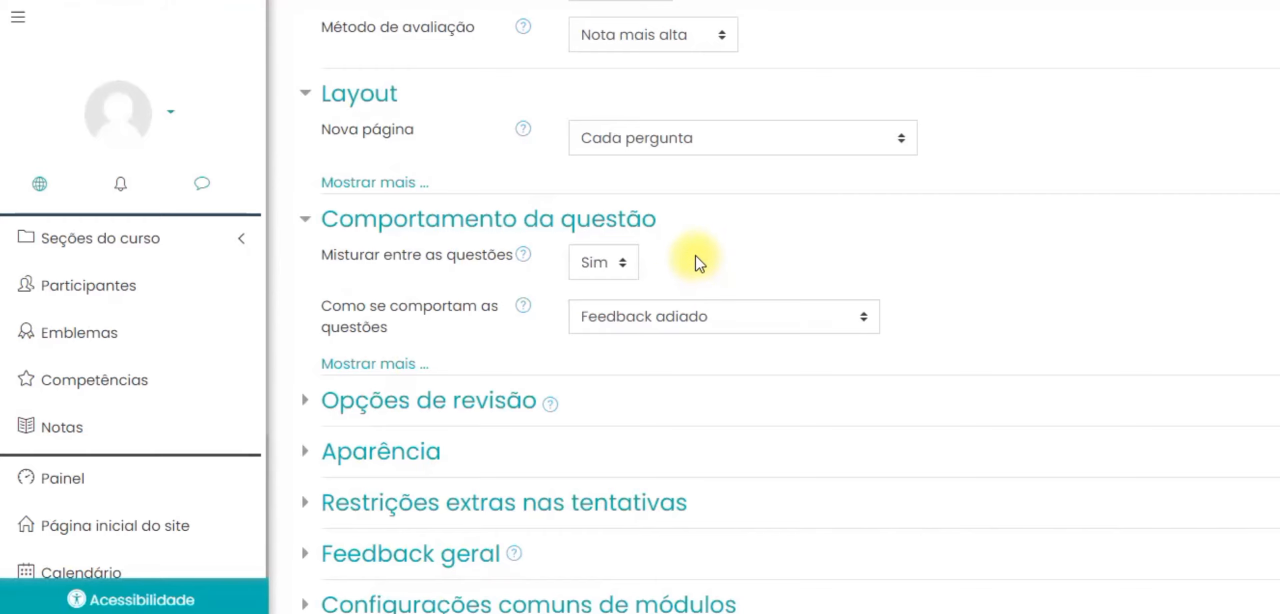
# Step: In the review options, disable Notas and Resposta correta both after the attempt and later while the quiz is still open
pyautogui.scroll(-2, 451, 240)
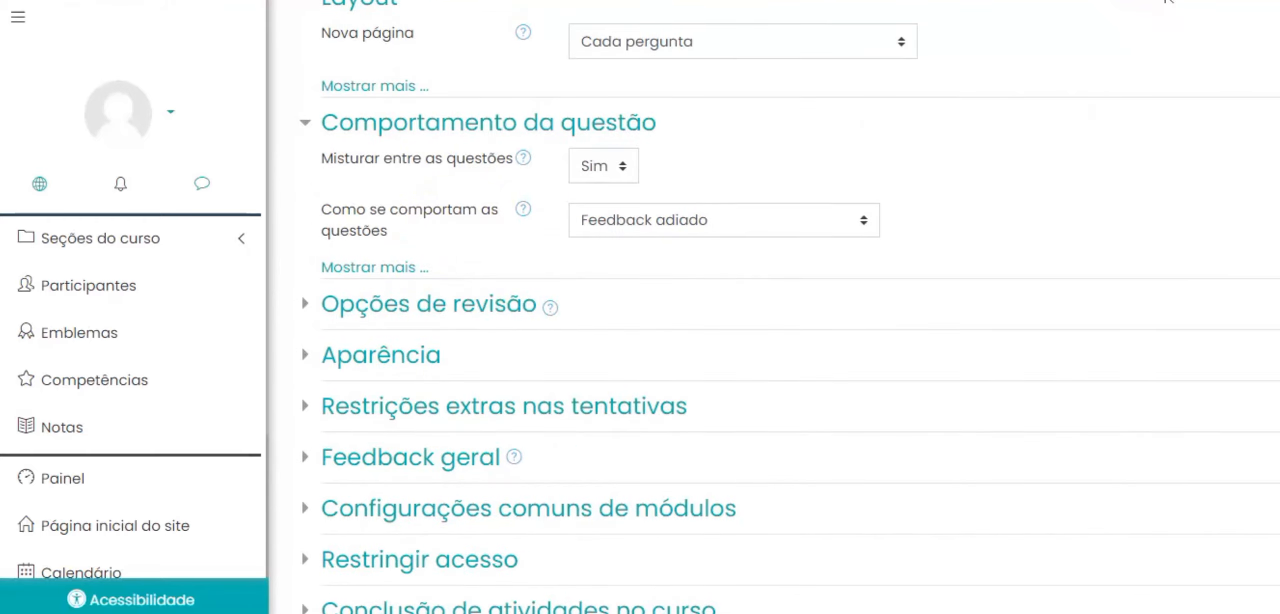
pyautogui.click(430, 304)
pyautogui.scroll(2, 500, 150)
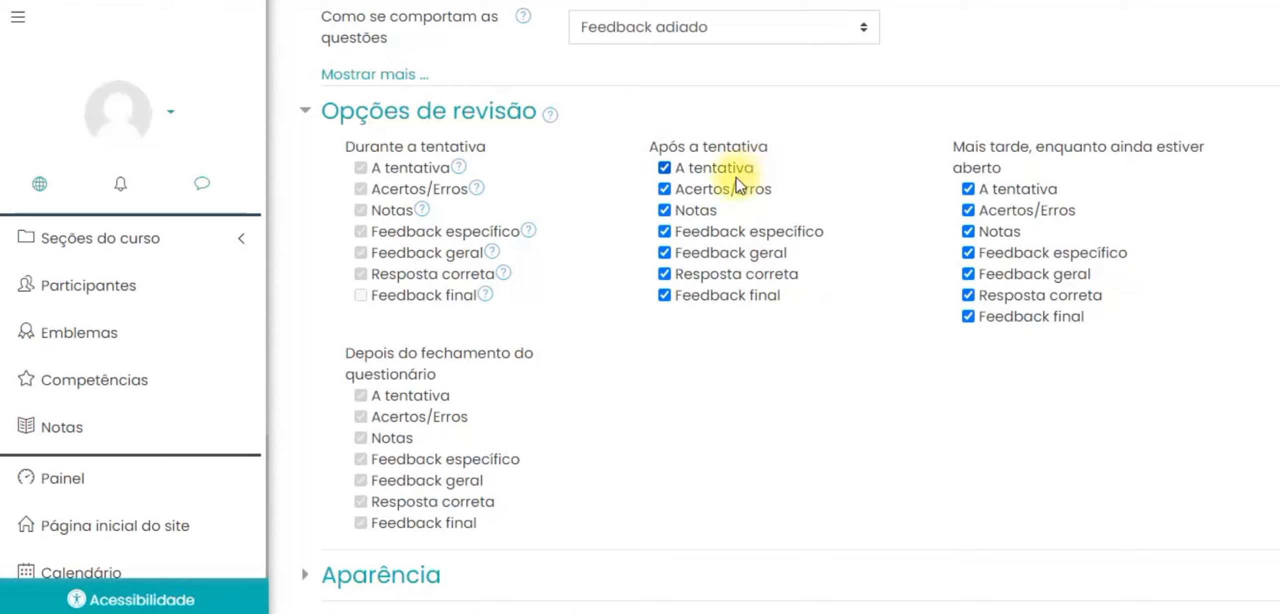
pyautogui.click(665, 211)
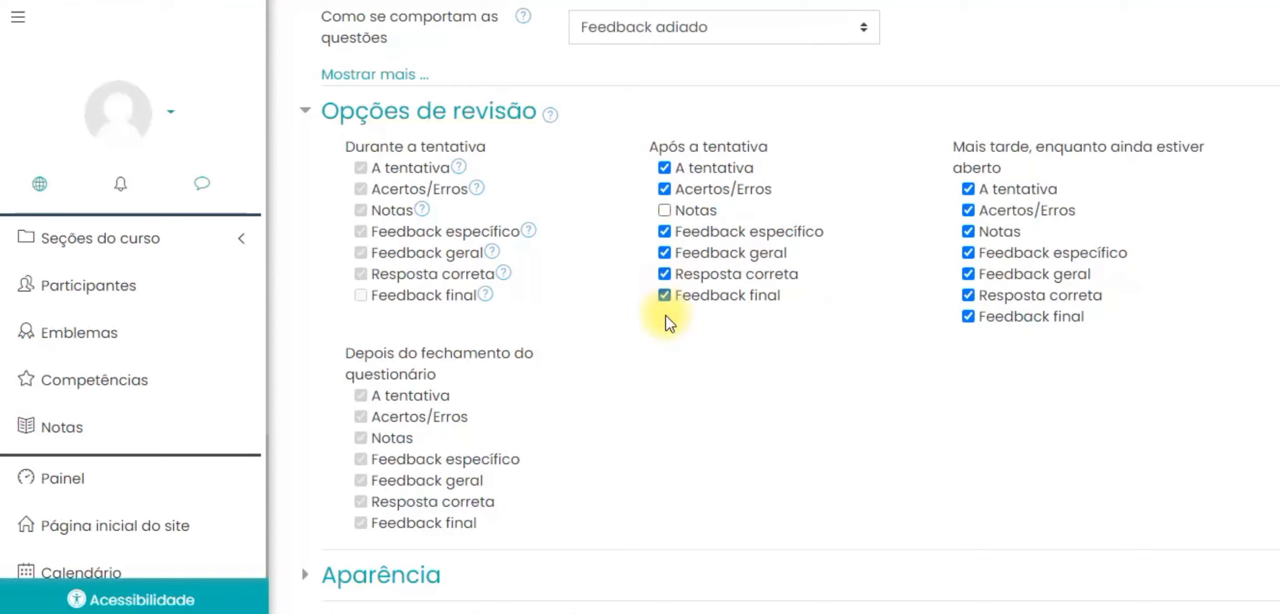
pyautogui.click(664, 274)
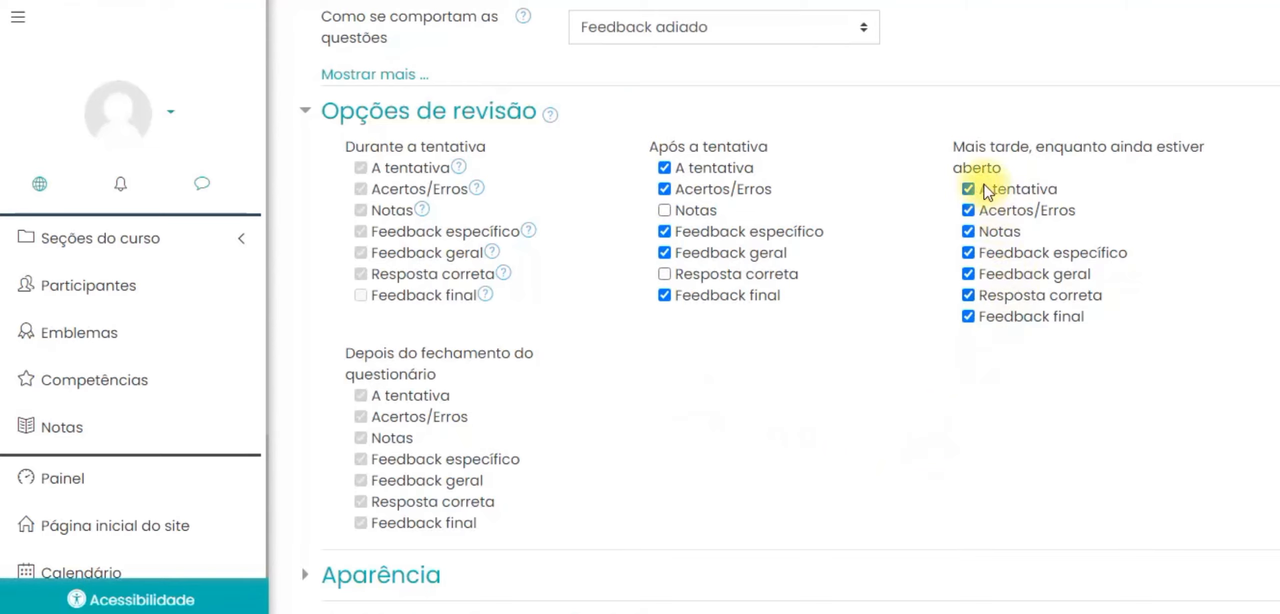
pyautogui.click(970, 232)
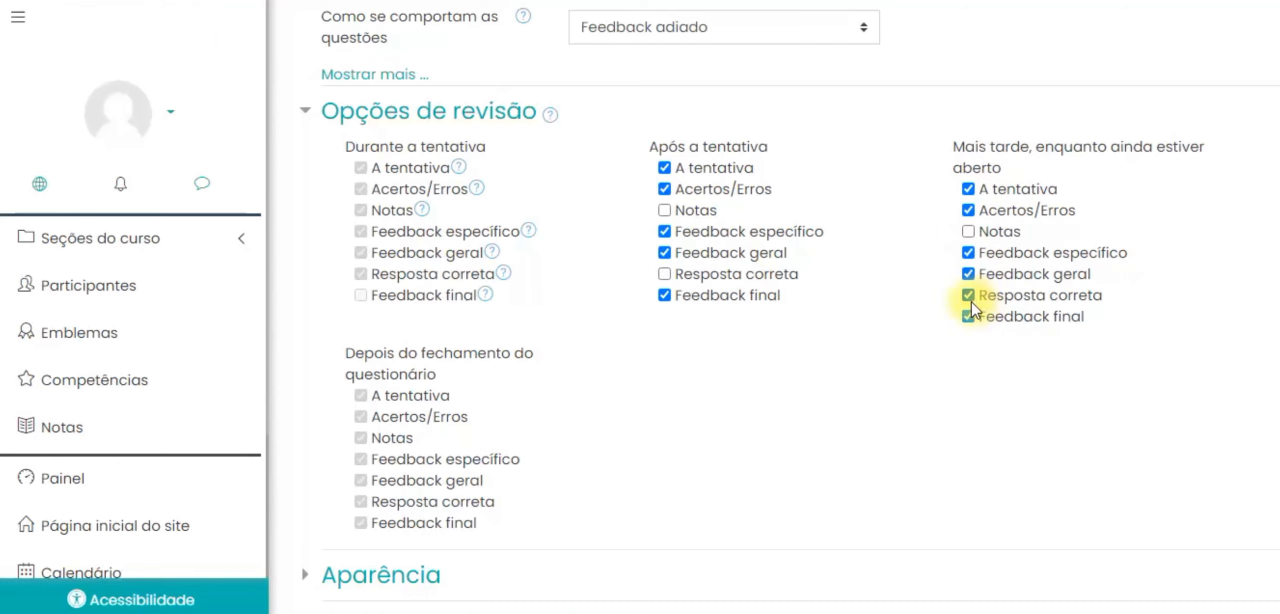
# Step: Examine the Aparência settings for the user's photograph options and the decimal places in grades
pyautogui.scroll(-2, 591, 317)
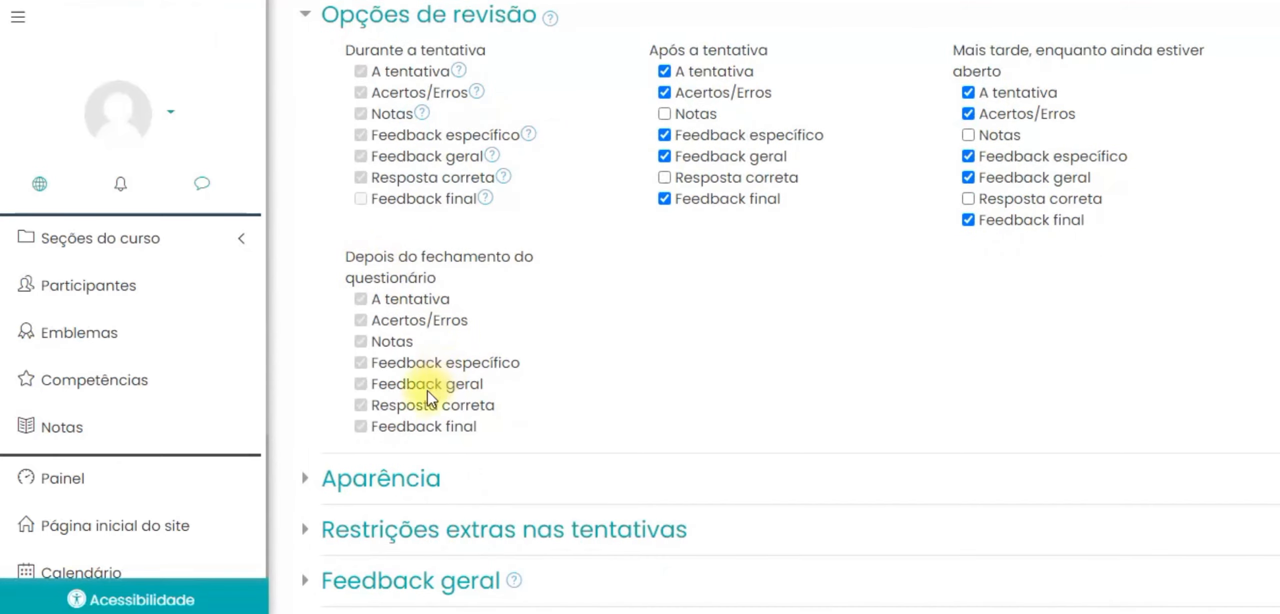
pyautogui.scroll(-6, 380, 346)
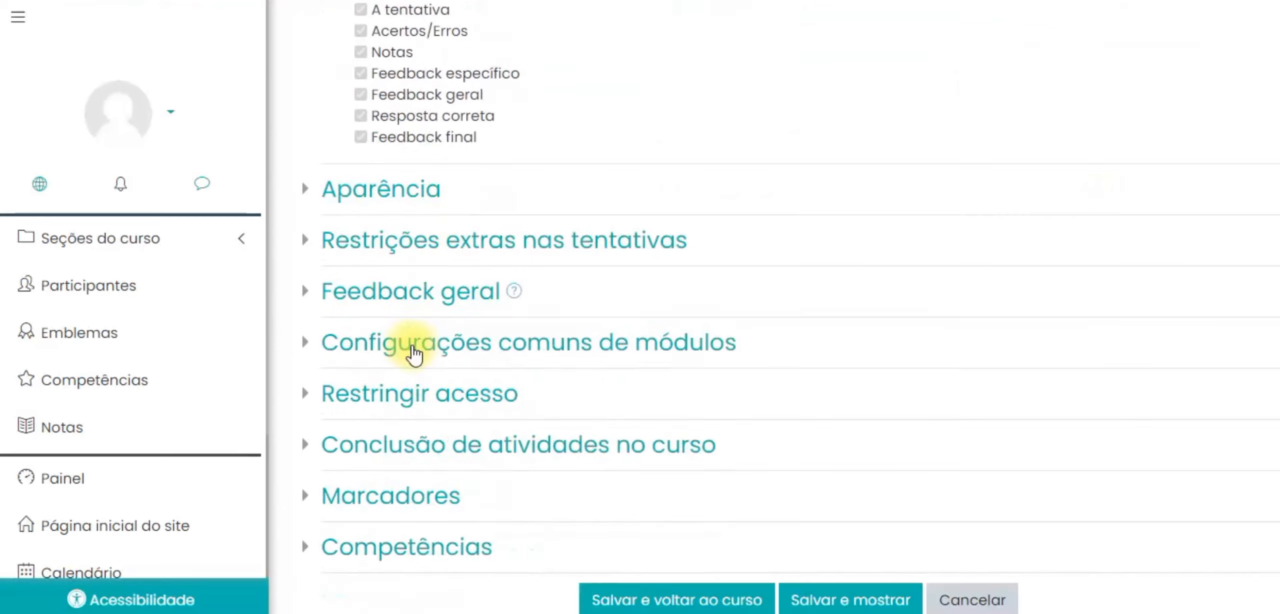
pyautogui.click(315, 200)
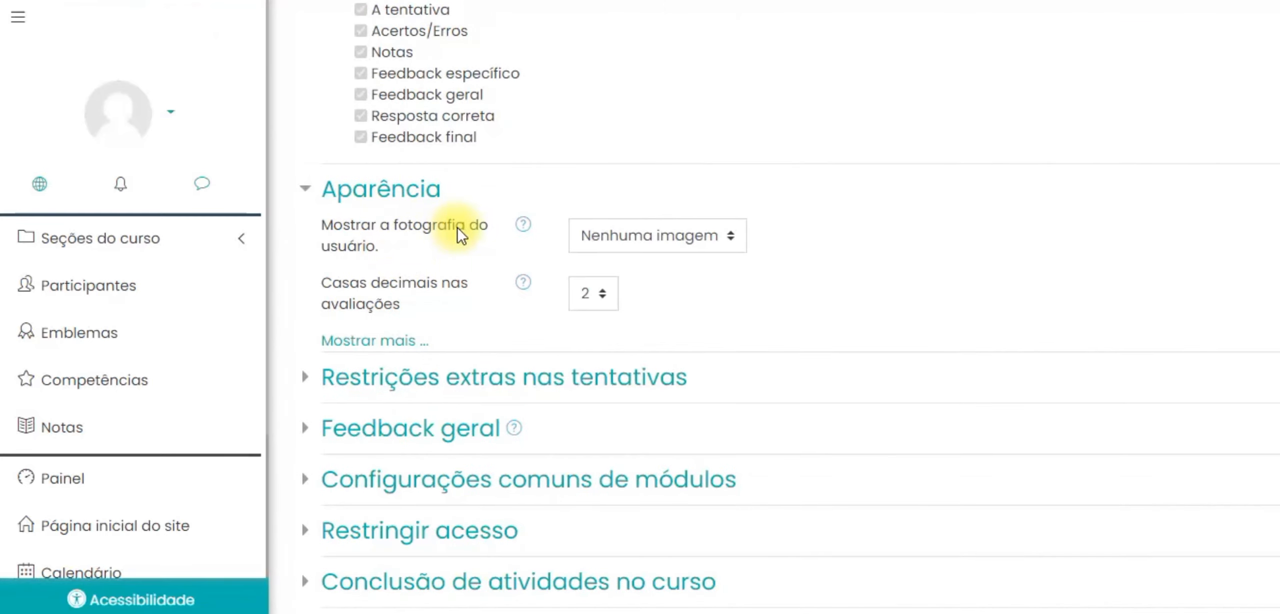
pyautogui.click(670, 241)
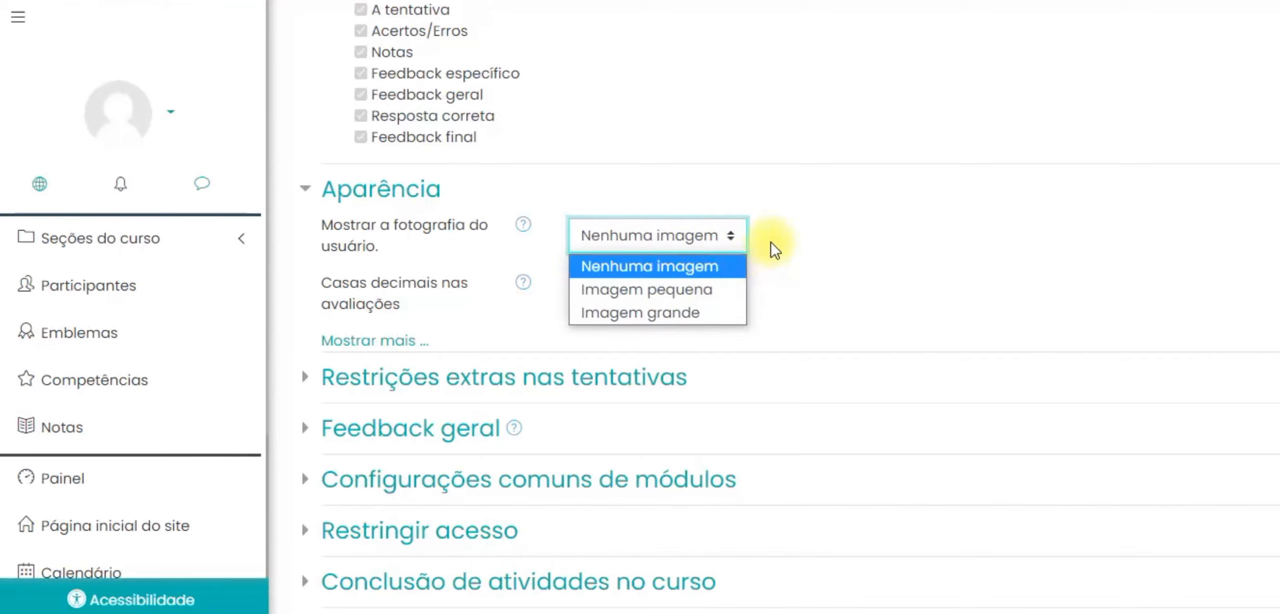
pyautogui.scroll(-2, 528, 223)
pyautogui.scroll(-2, 534, 181)
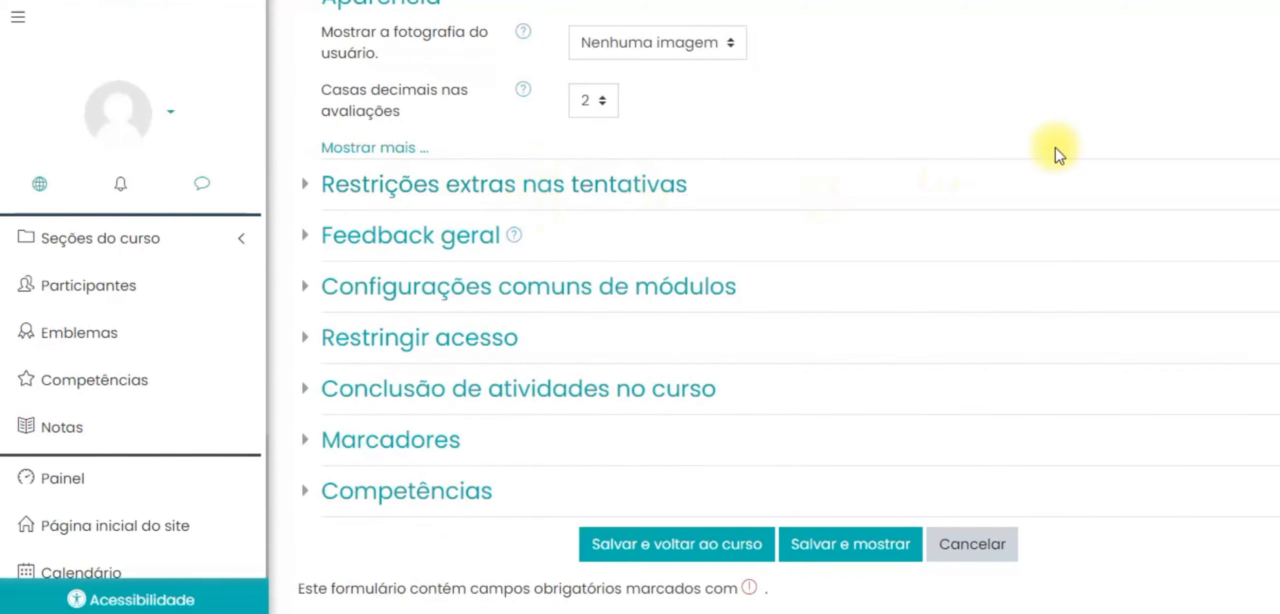
# Step: Try requiring a password for quiz attempts in Restrições extras nas tentativas, reveal it and clear the field
pyautogui.click(343, 198)
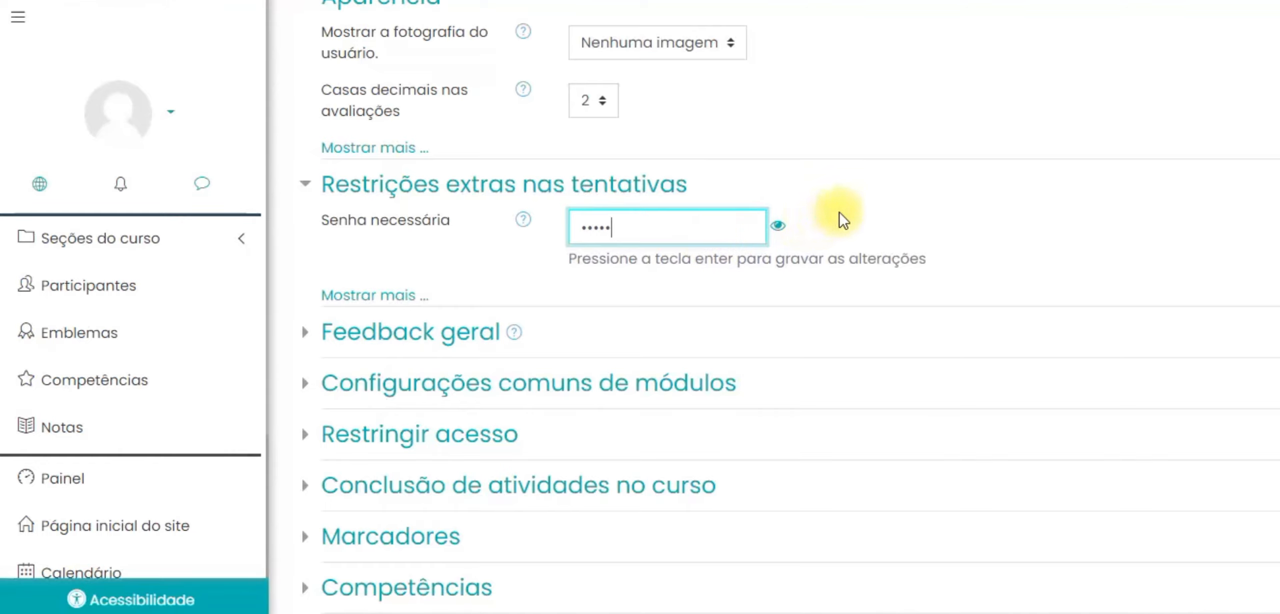
pyautogui.click(778, 226)
pyautogui.doubleClick(608, 232)
pyautogui.press('BackSpace')
pyautogui.press('Return')
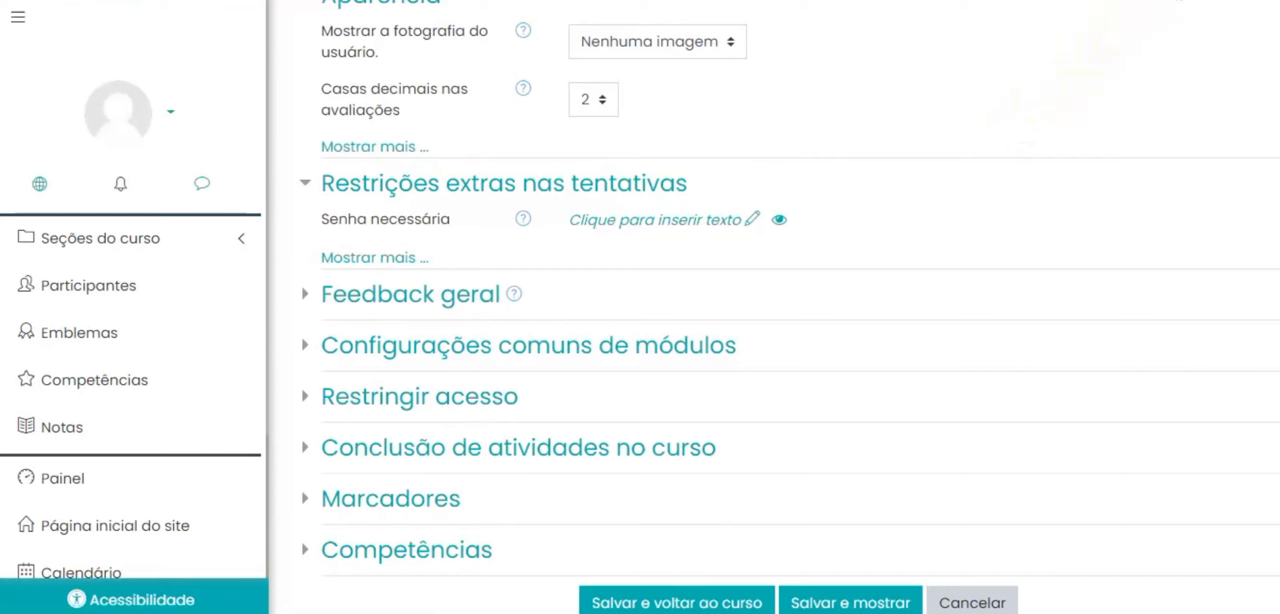
# Step: In Feedback geral, write the comment "Parabens!" for the 100% grade boundary
pyautogui.click(425, 292)
pyautogui.scroll(-5, 700, 172)
pyautogui.scroll(2, 392, 120)
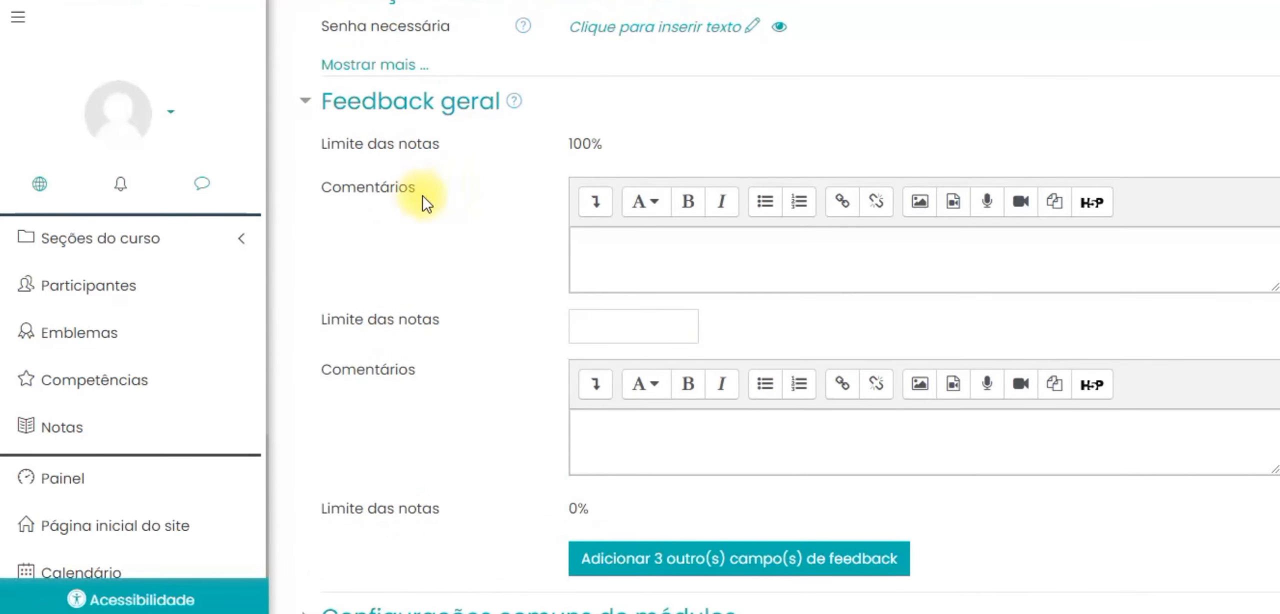
pyautogui.moveTo(311, 186); pyautogui.dragTo(431, 195)
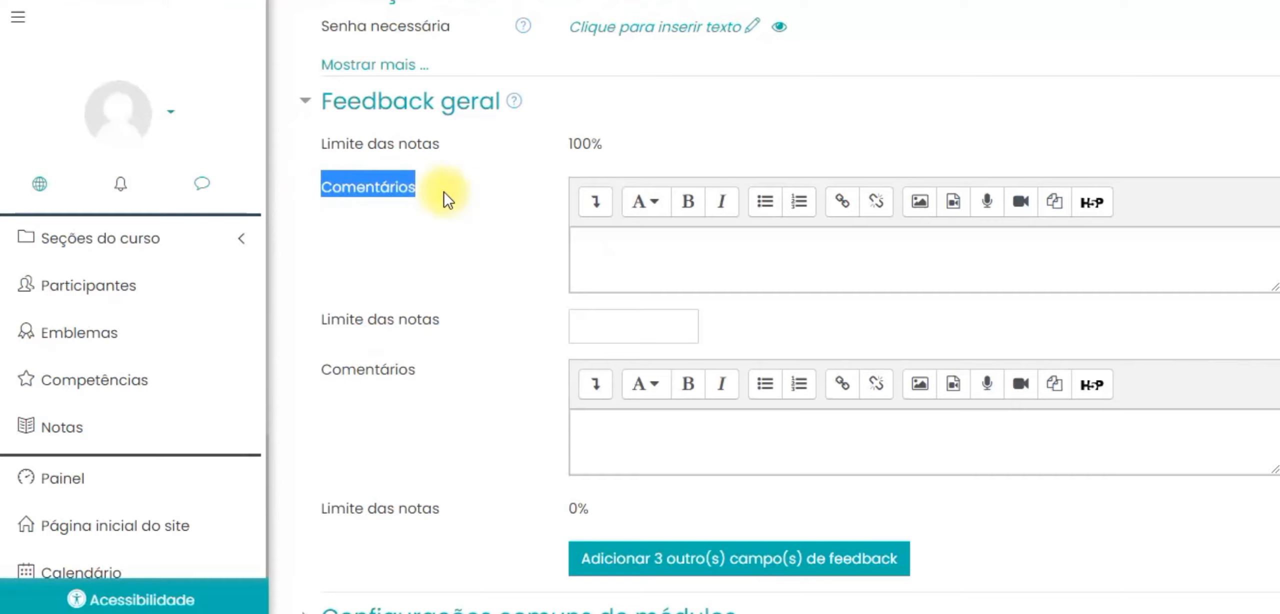
pyautogui.moveTo(467, 140); pyautogui.dragTo(319, 143)
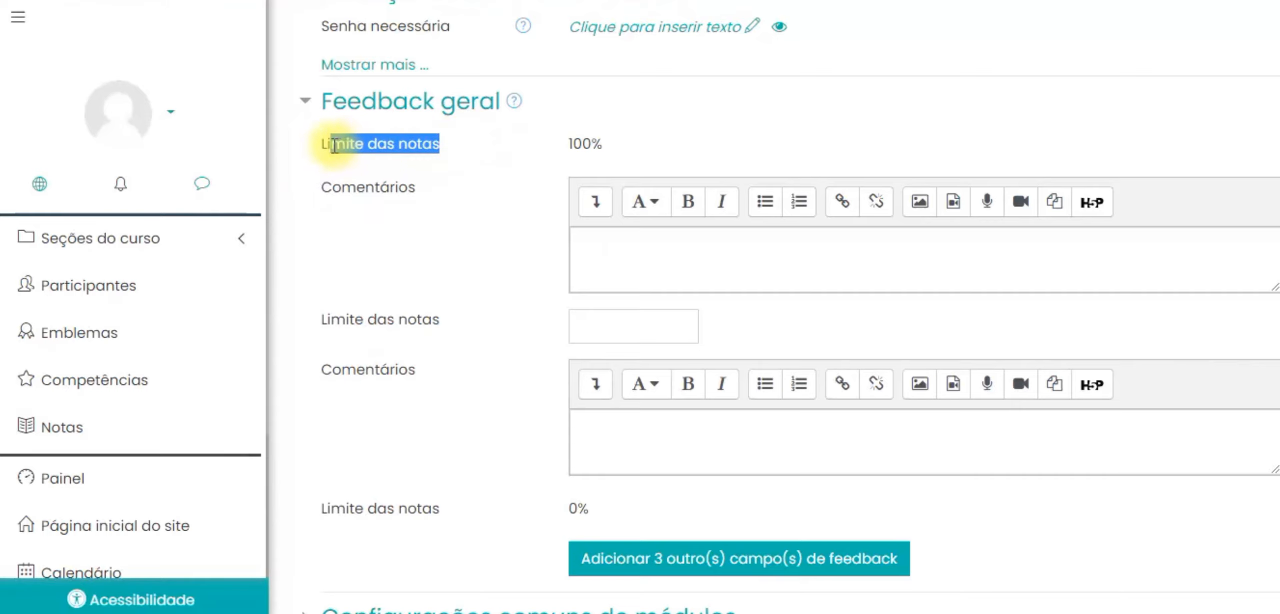
pyautogui.click(450, 210)
pyautogui.click(618, 254)
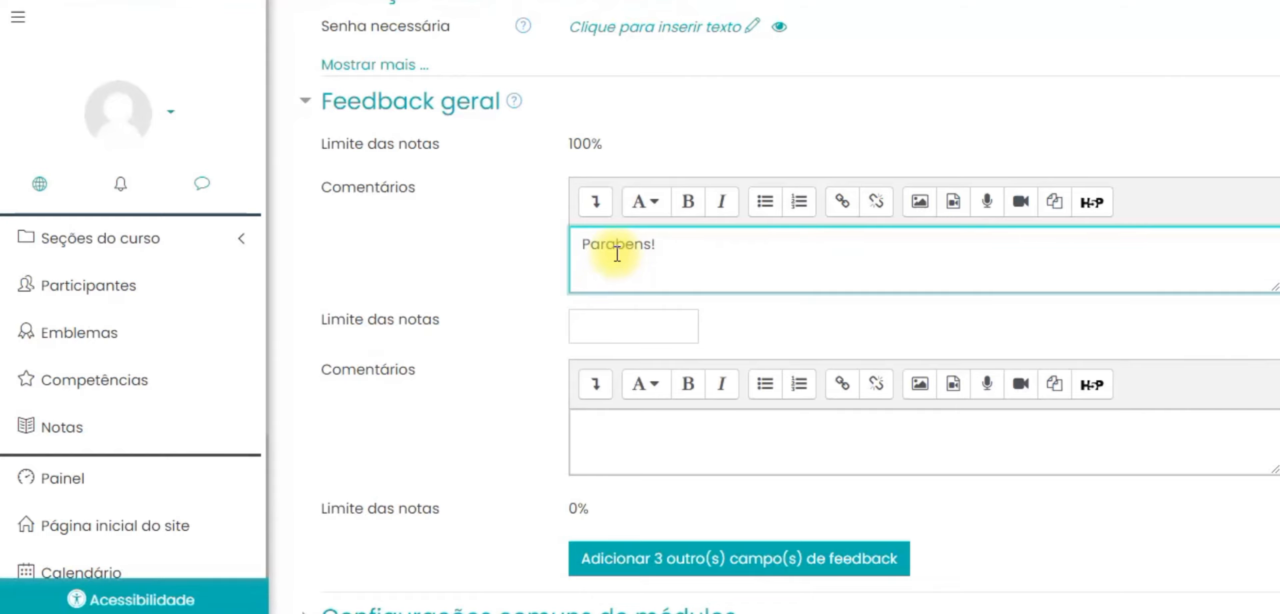
# Step: Set the next Limite das notas boundary in Feedback geral to 50%
pyautogui.scroll(-2, 617, 254)
pyautogui.click(630, 235)
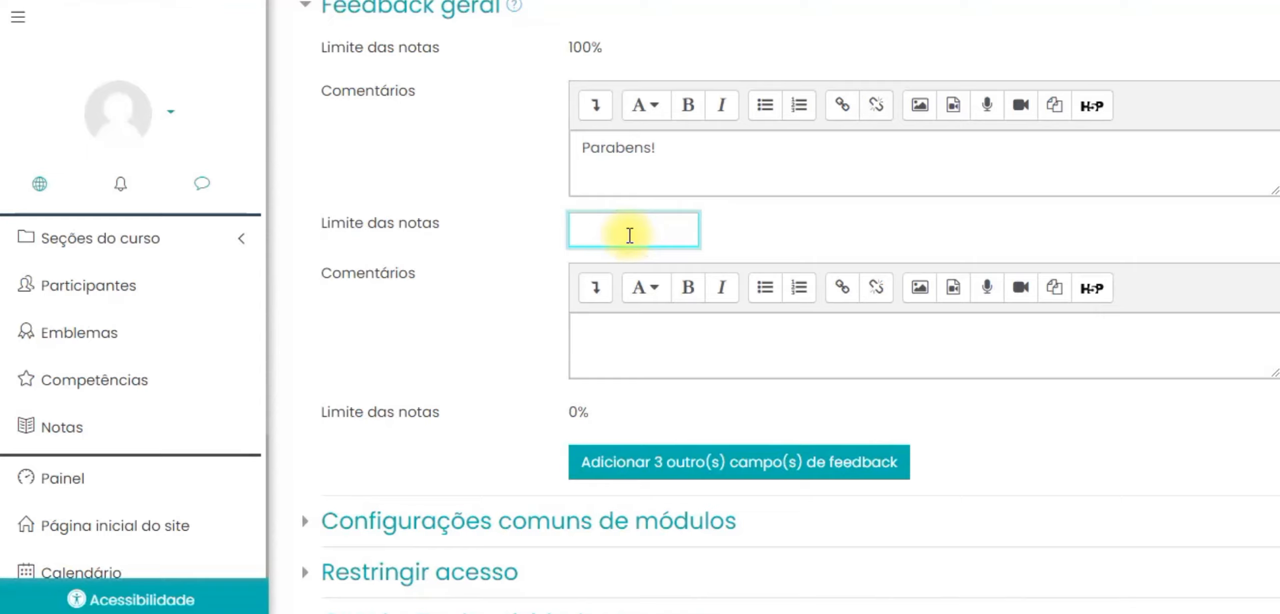
pyautogui.scroll(-2, 590, 350)
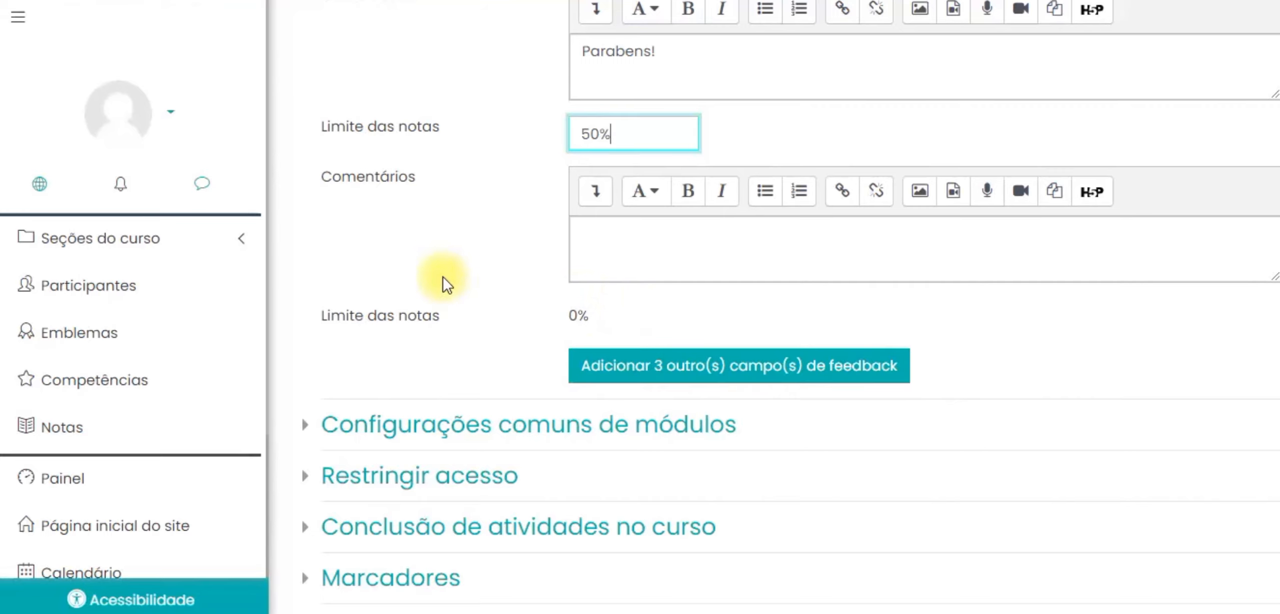
# Step: Examine the availability options and the module identification number in Configurações comuns de módulos
pyautogui.scroll(-4, 445, 285)
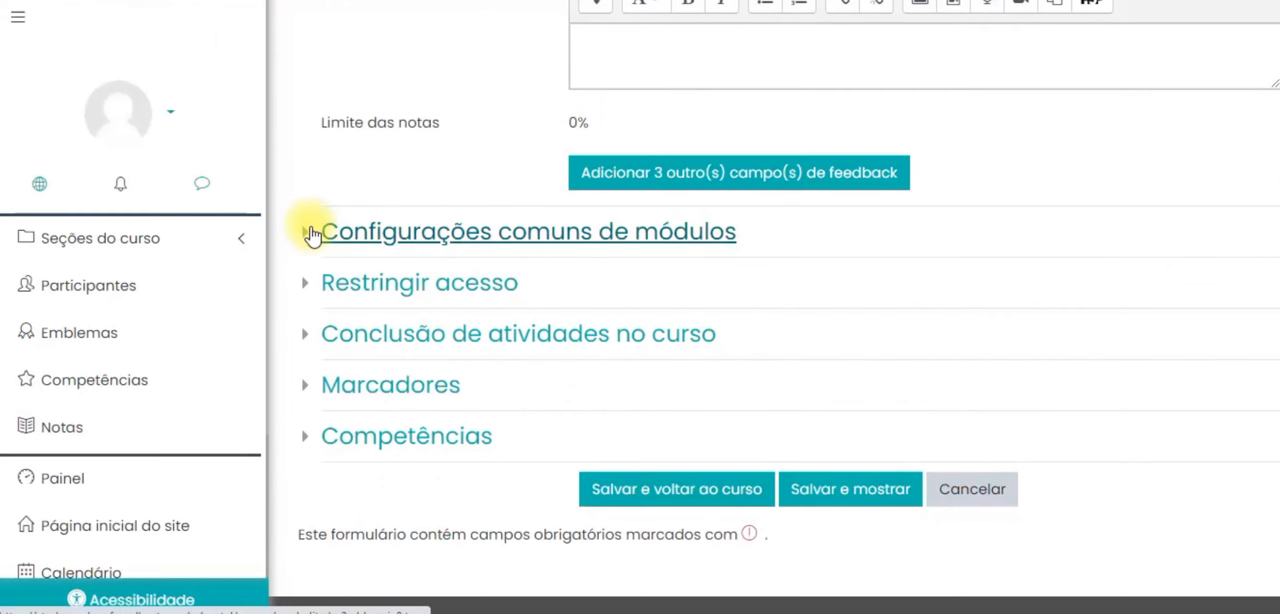
pyautogui.click(316, 235)
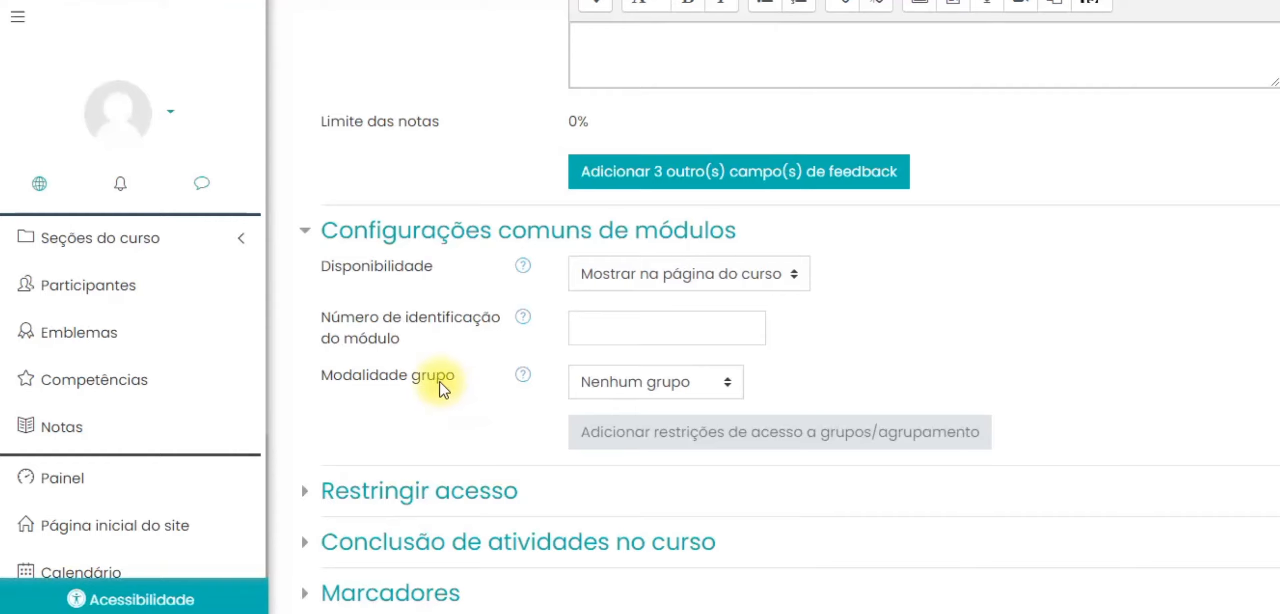
pyautogui.moveTo(324, 268); pyautogui.dragTo(435, 272)
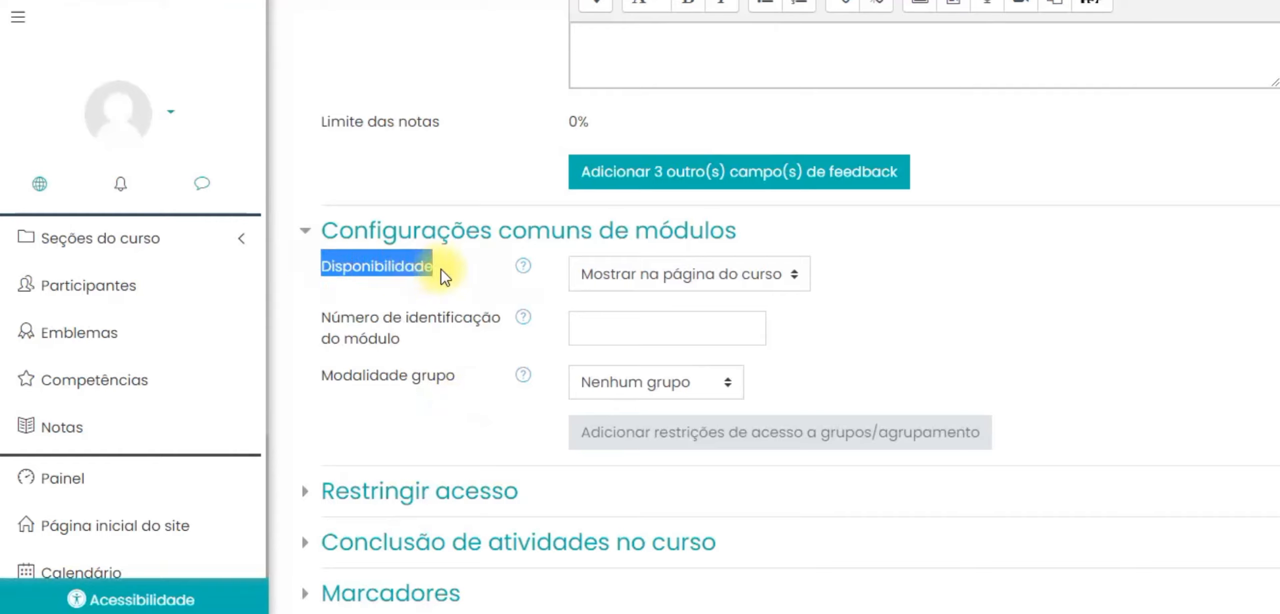
pyautogui.click(680, 276)
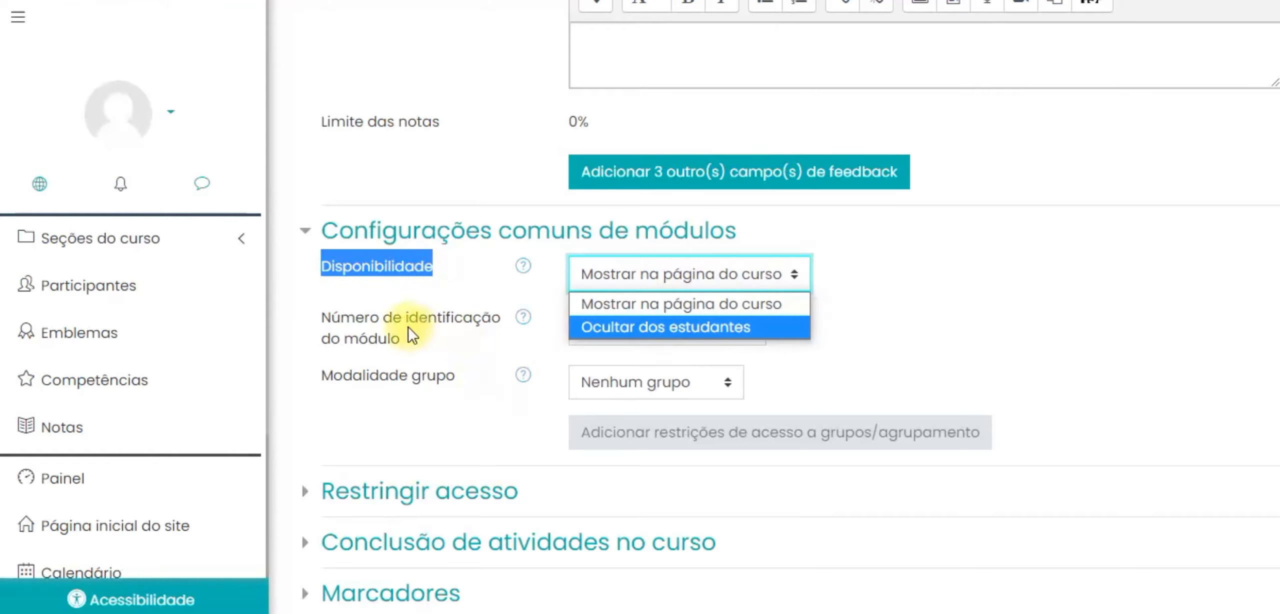
pyautogui.click(429, 343)
pyautogui.moveTo(400, 341); pyautogui.dragTo(322, 316)
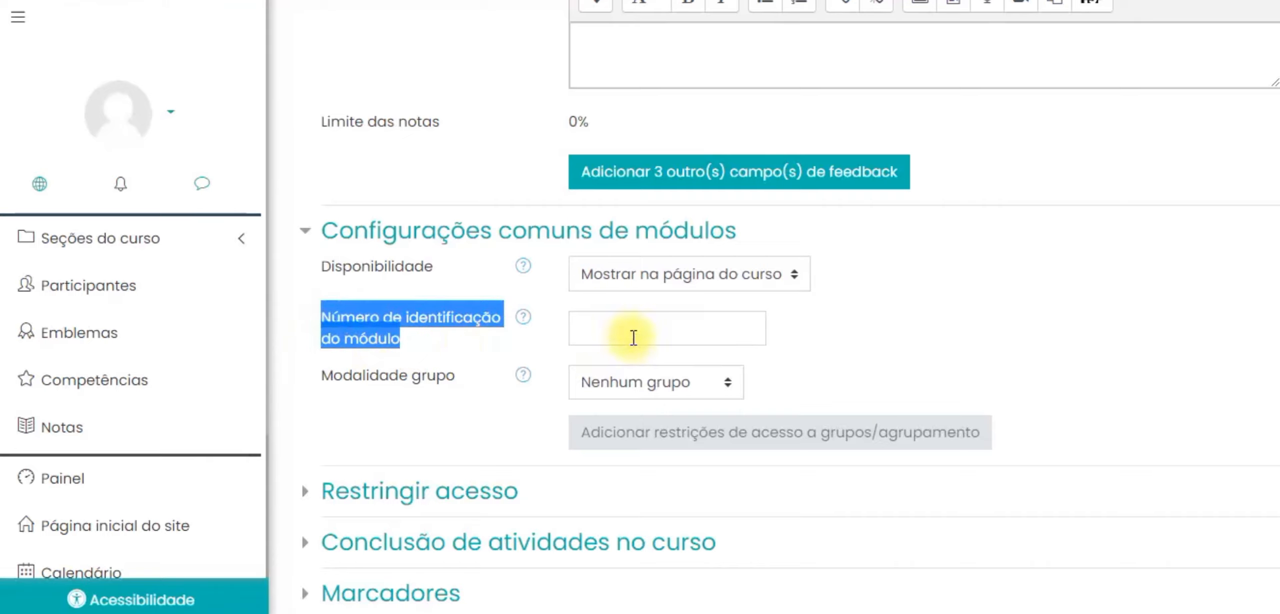
pyautogui.click(634, 335)
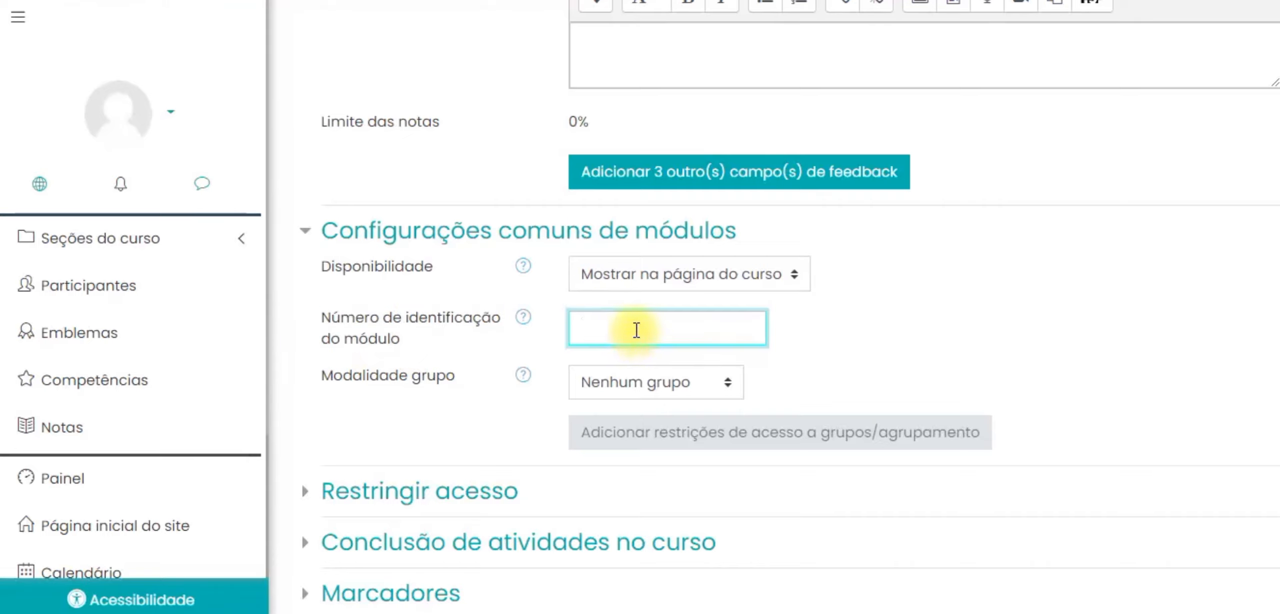
# Step: Try the group modes Grupos separados and Grupos visíveis for the quiz, and return it to Nenhum grupo
pyautogui.moveTo(453, 377); pyautogui.dragTo(329, 388)
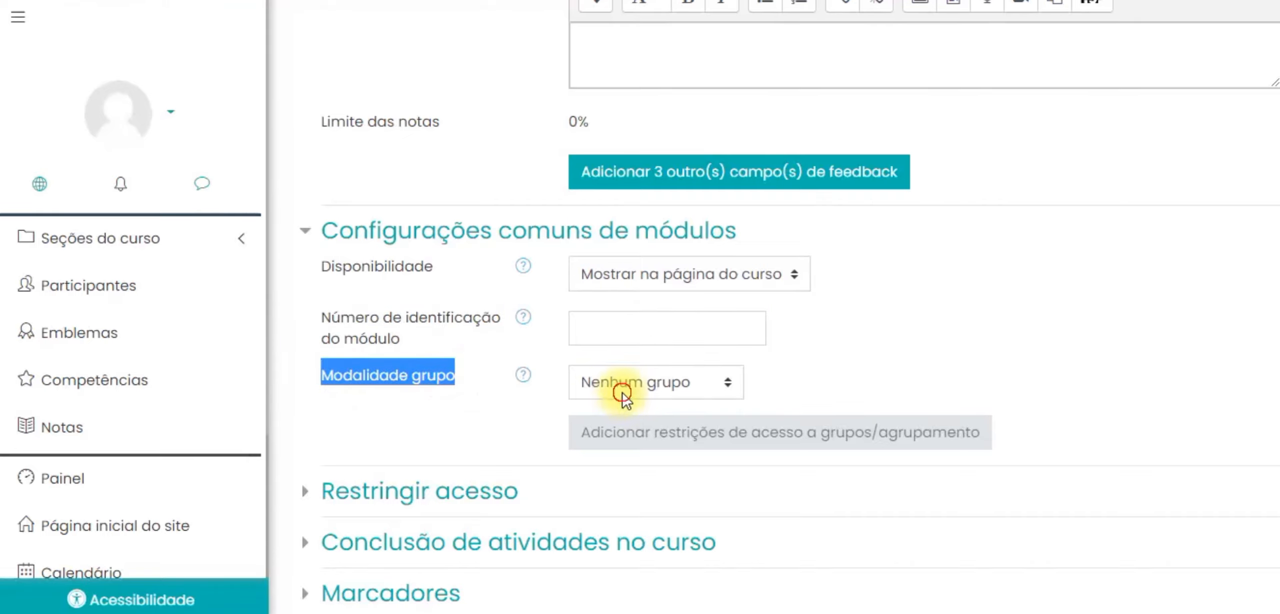
pyautogui.click(622, 397)
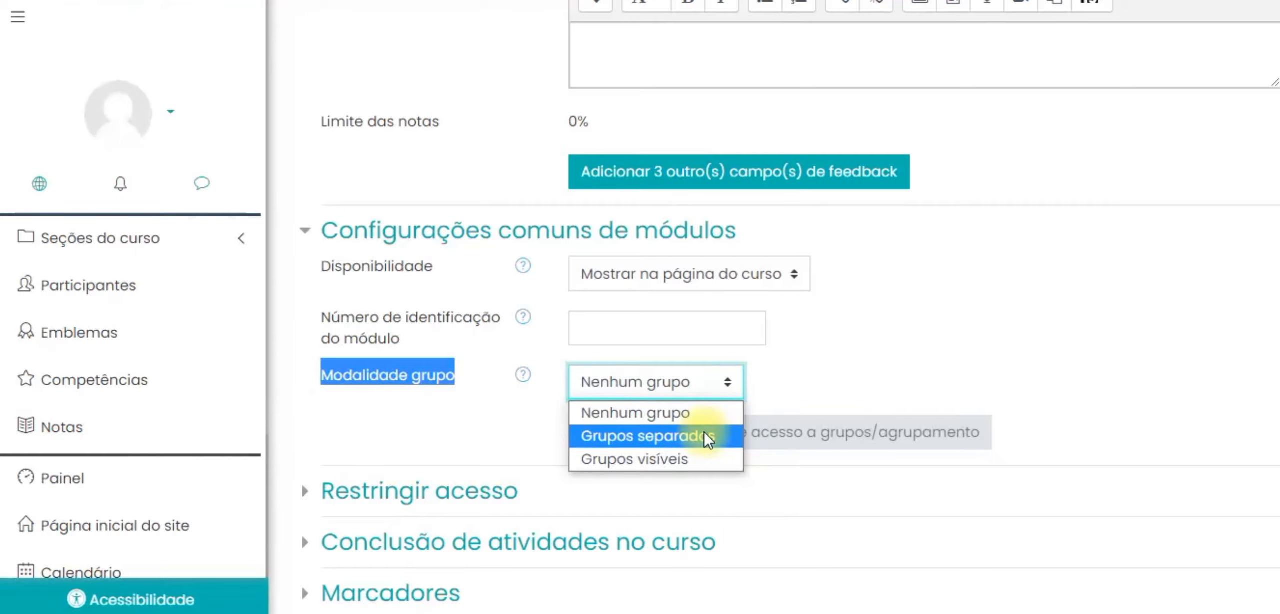
pyautogui.click(721, 444)
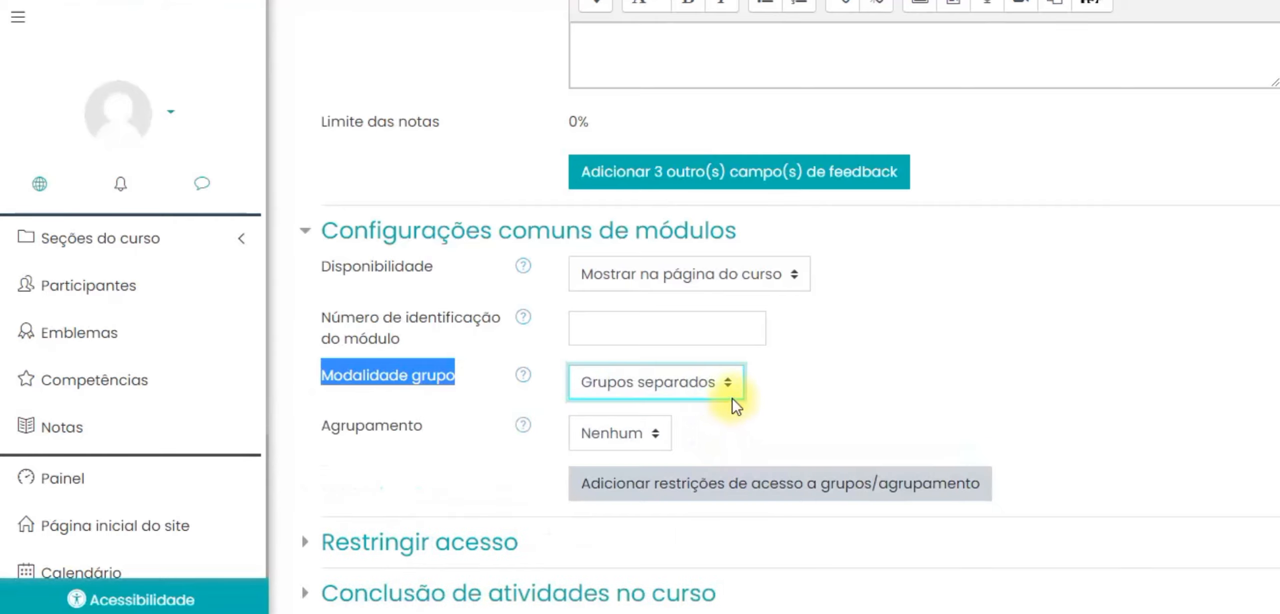
pyautogui.click(720, 394)
pyautogui.click(682, 459)
pyautogui.click(695, 398)
pyautogui.click(683, 414)
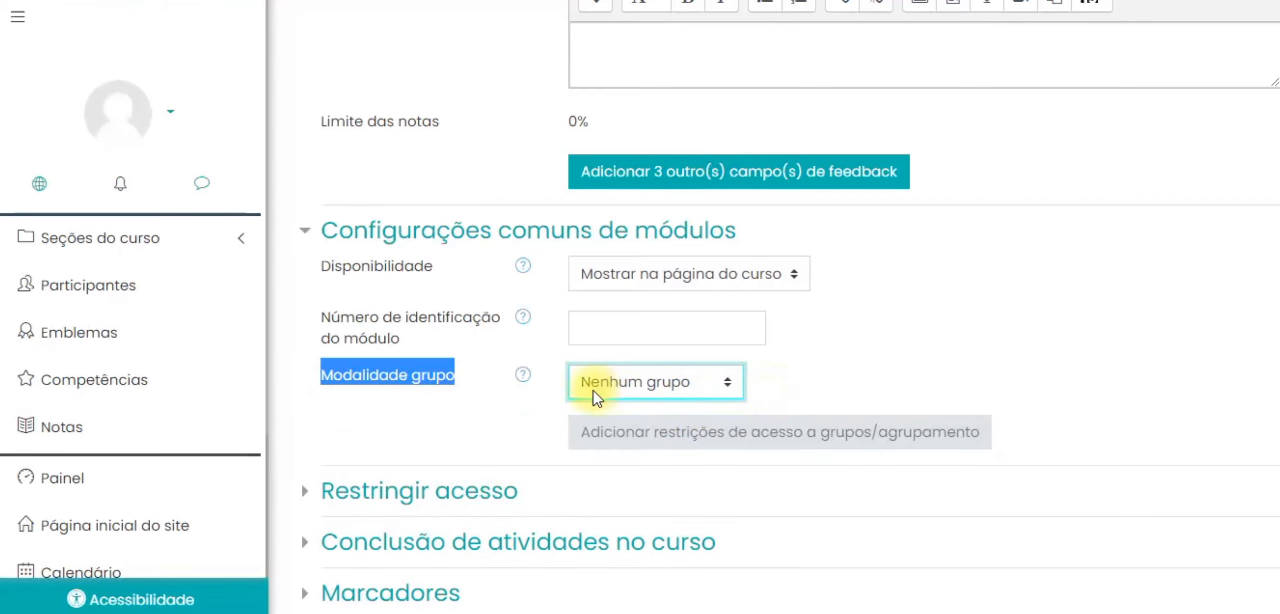
pyautogui.click(773, 374)
# Step: Add an activity completion restriction in Restringir acesso that requires the activity "Tarefa" to be marked as completed
pyautogui.click(437, 300)
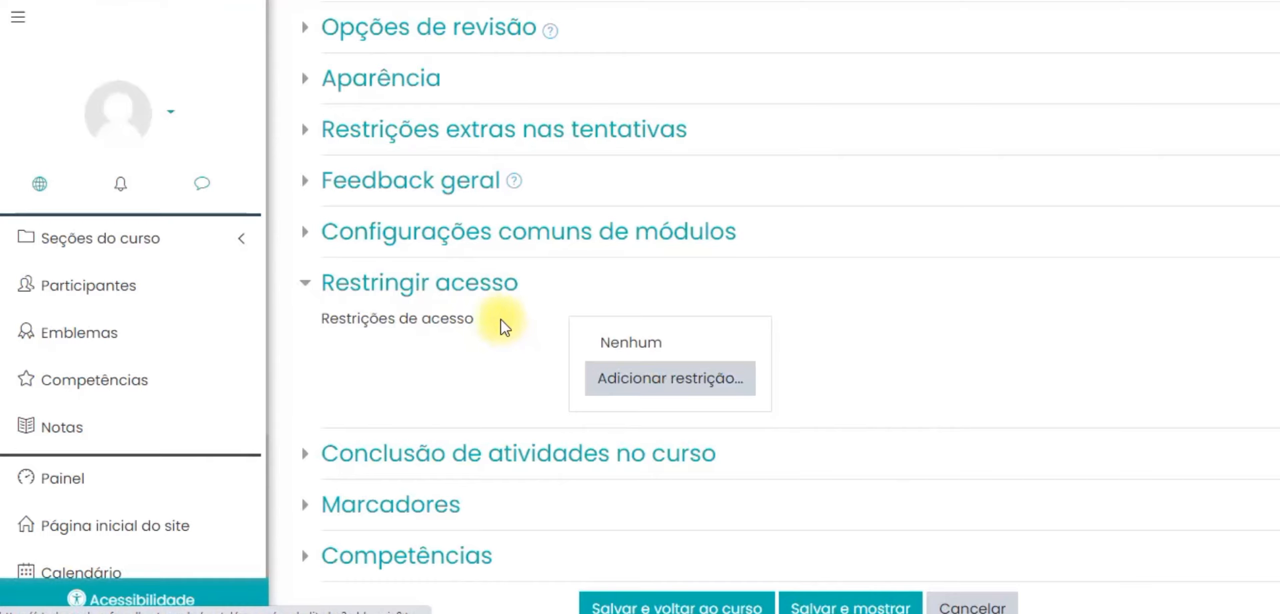
pyautogui.moveTo(496, 320); pyautogui.dragTo(330, 330)
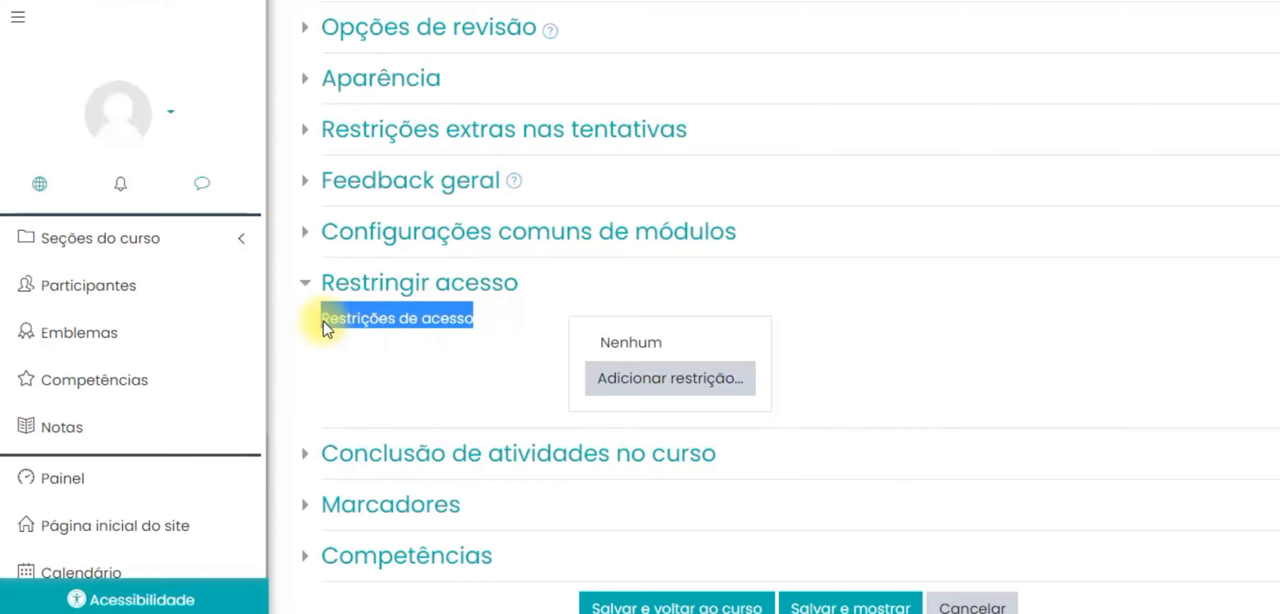
pyautogui.click(463, 328)
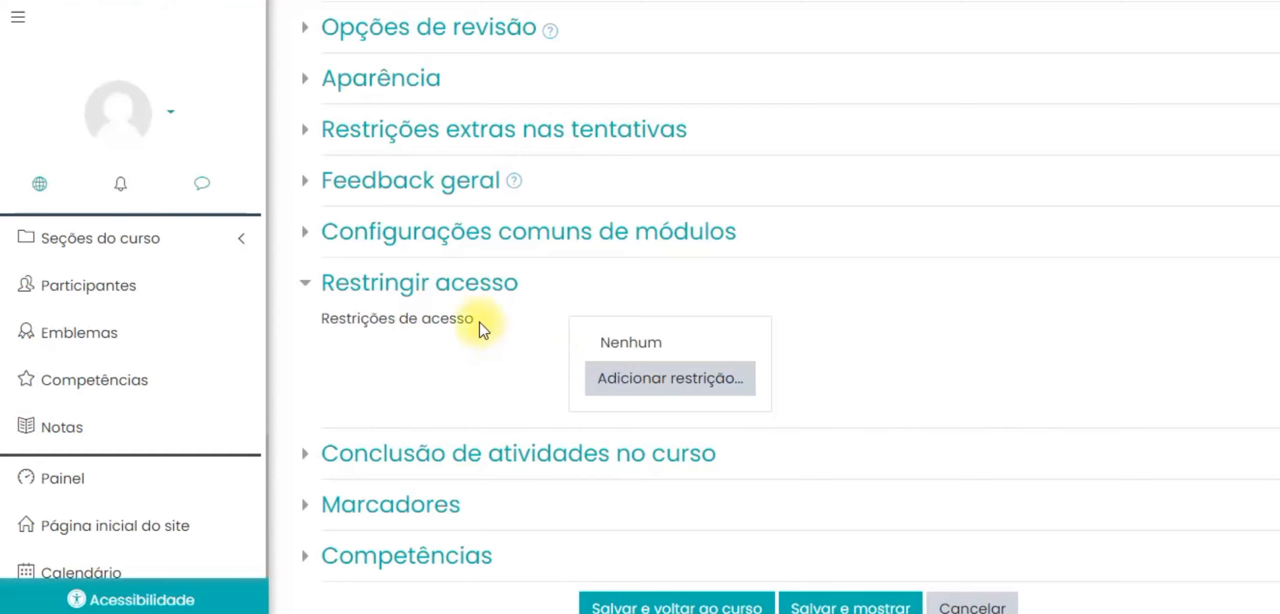
pyautogui.click(631, 386)
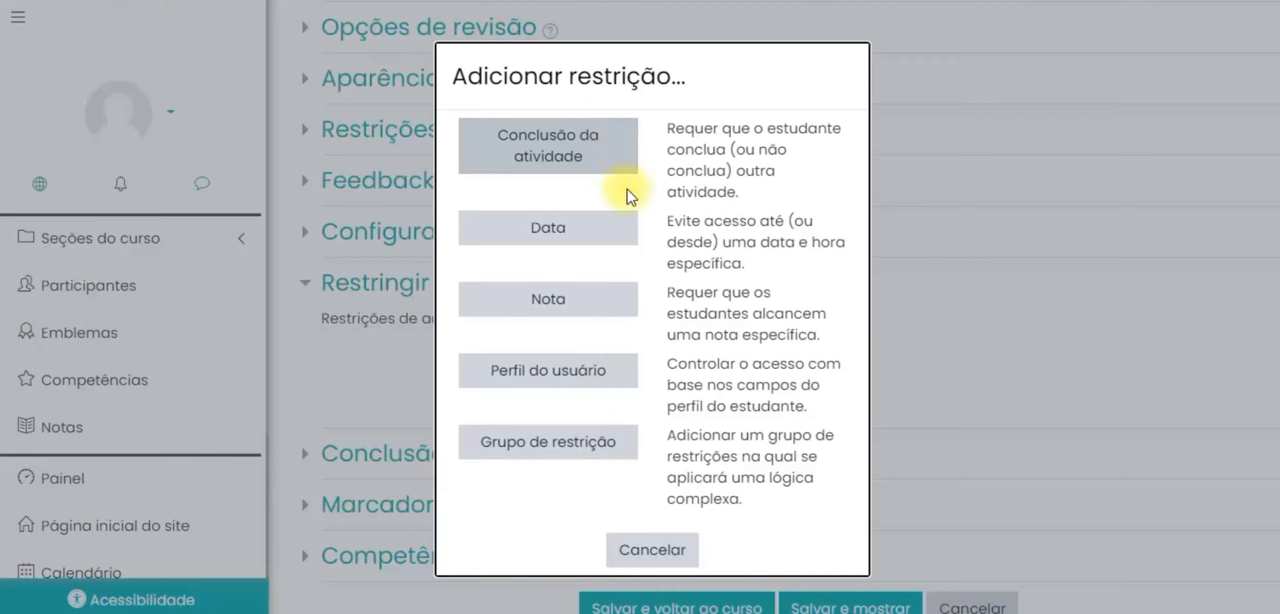
pyautogui.click(592, 160)
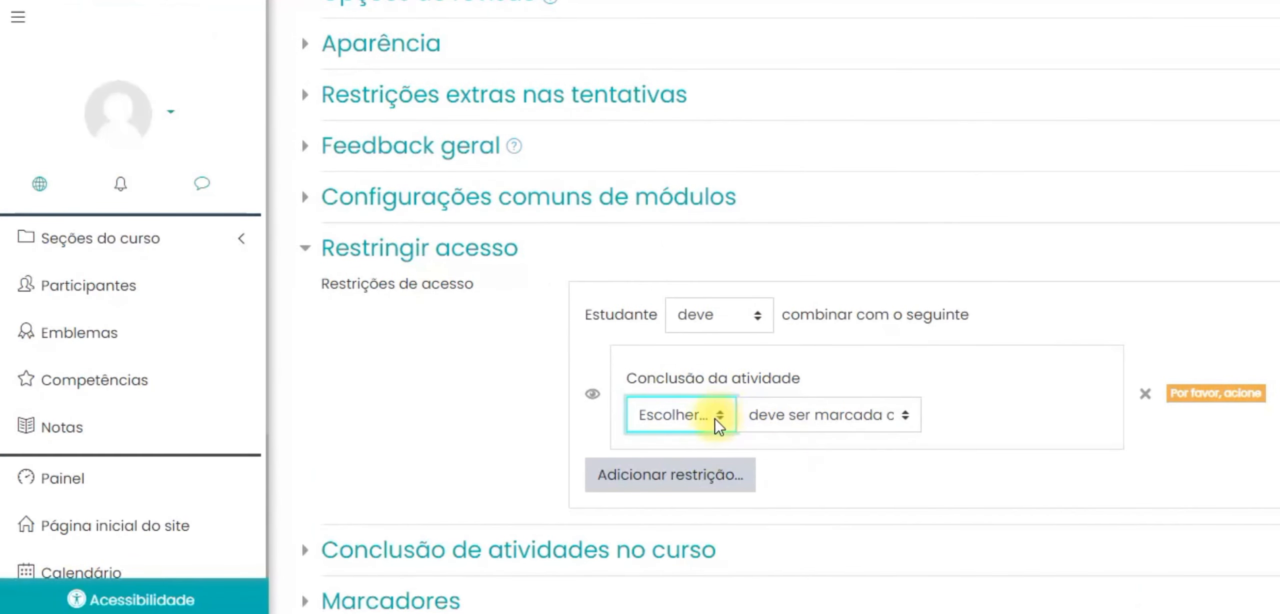
pyautogui.click(720, 424)
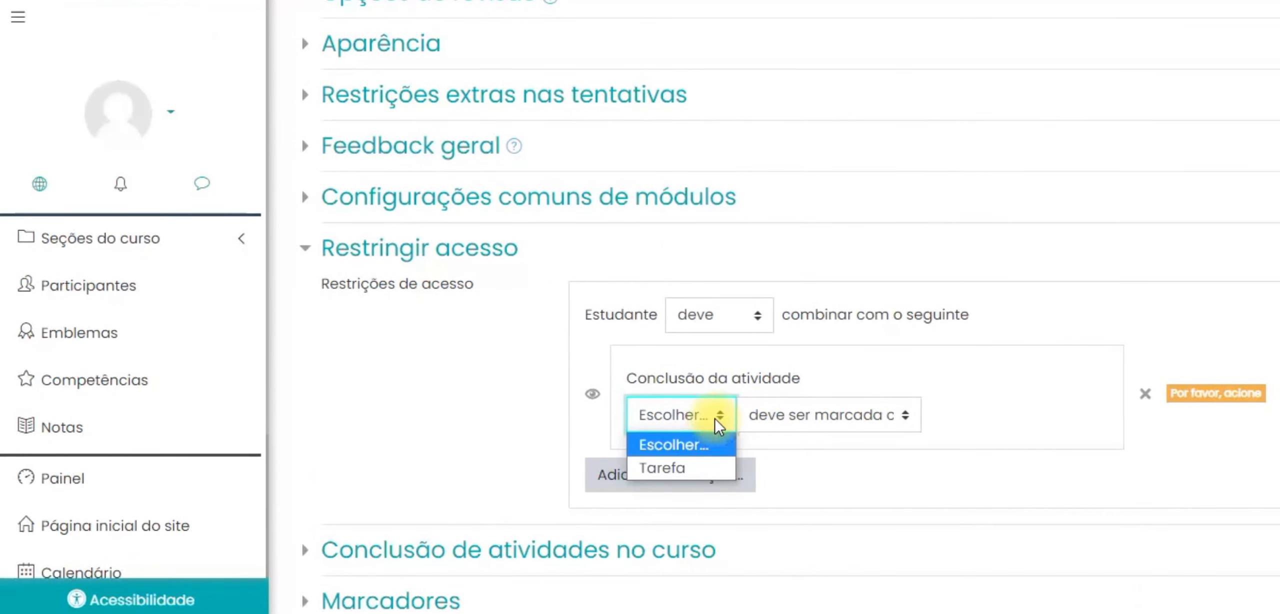
pyautogui.click(711, 471)
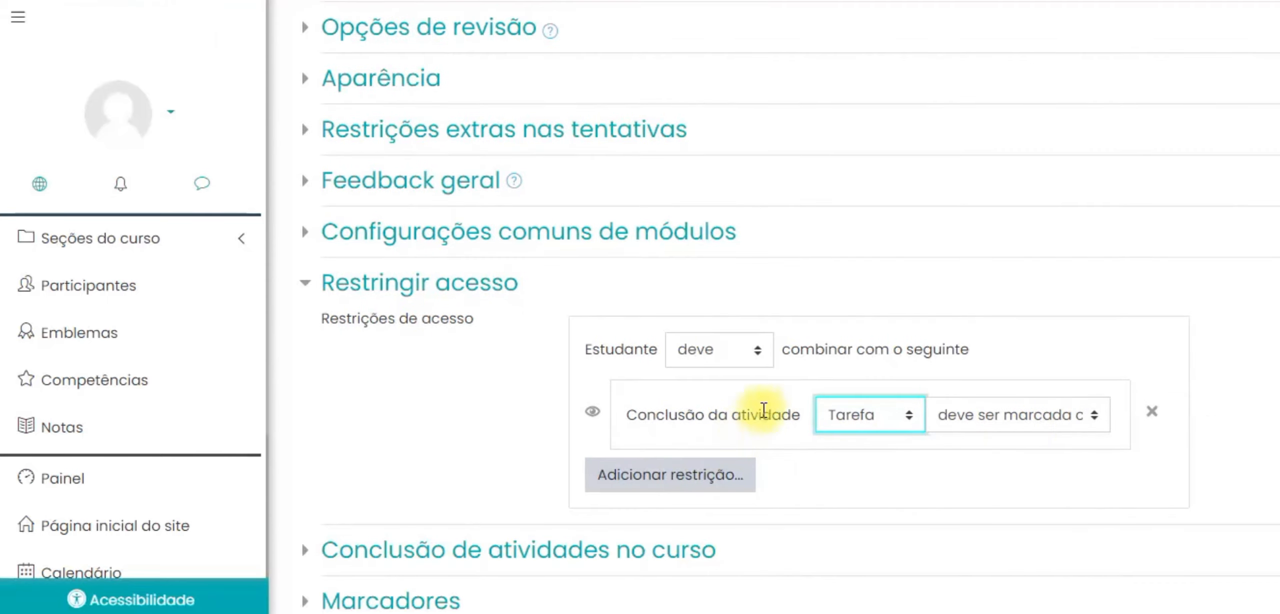
pyautogui.click(457, 390)
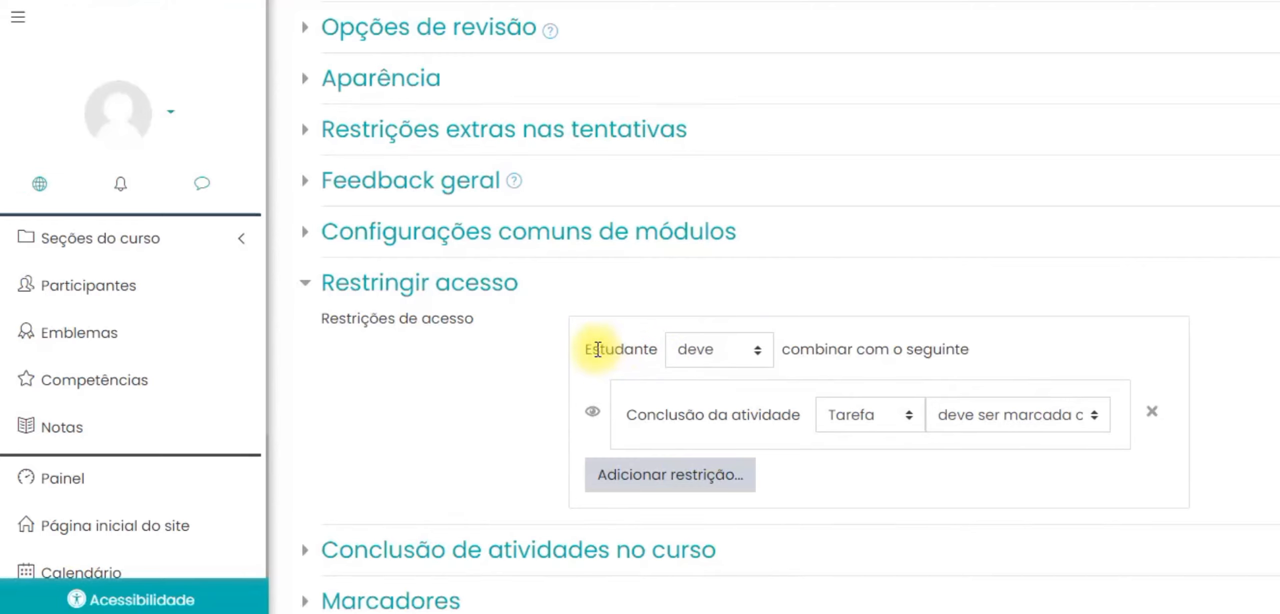
# Step: Set completion tracking to "Mostrar atividade como concluída quando as condições forem satisfeitas", requiring the student to view the activity and receive a grade
pyautogui.scroll(-3, 520, 400)
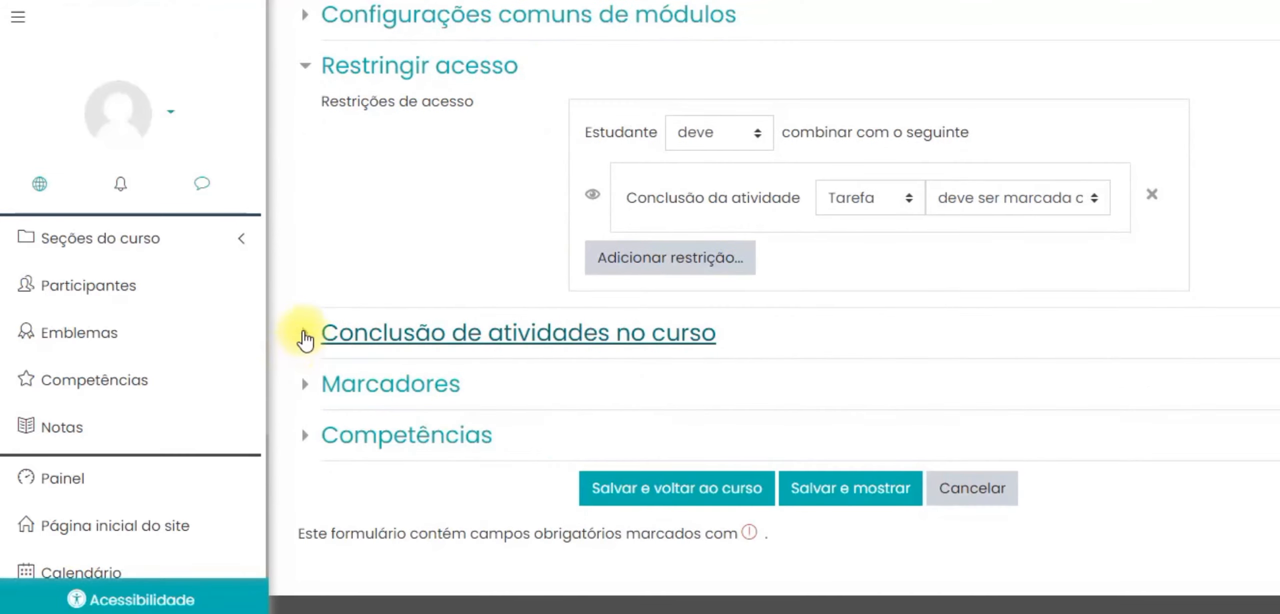
pyautogui.click(305, 340)
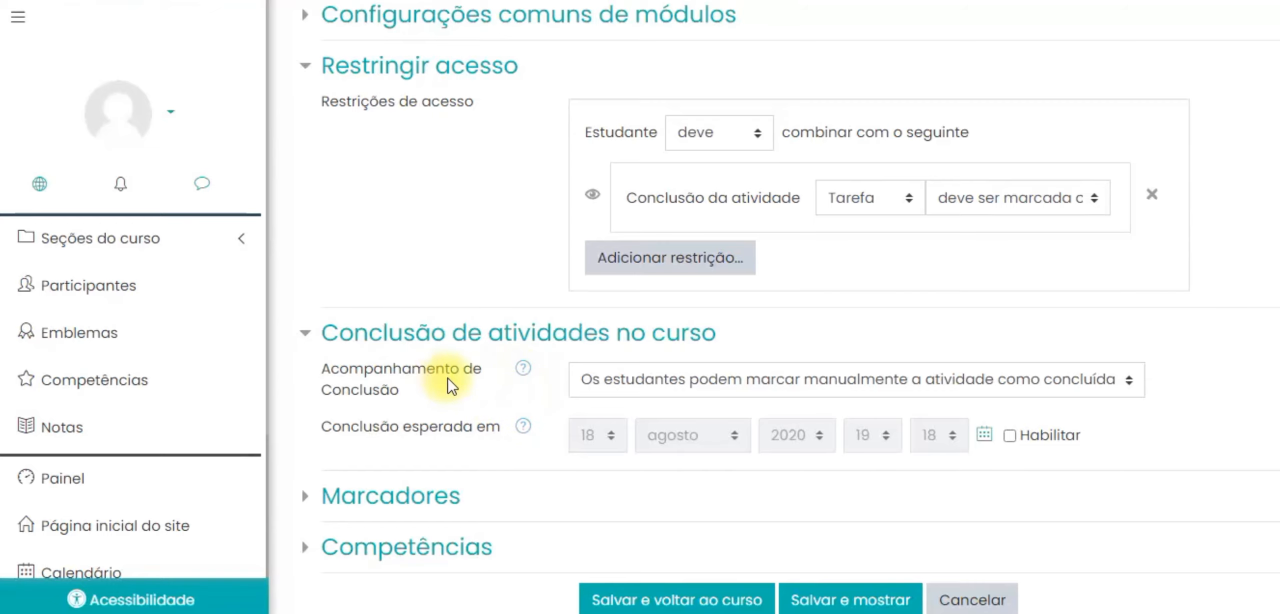
pyautogui.scroll(-2, 450, 378)
pyautogui.click(653, 283)
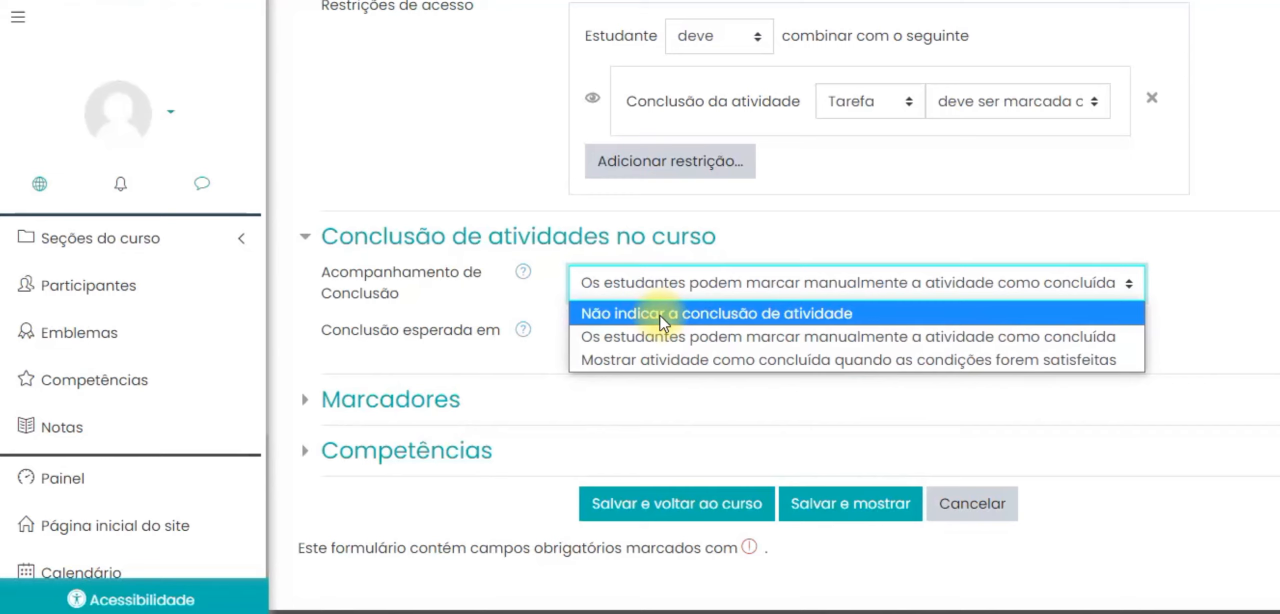
pyautogui.click(711, 359)
pyautogui.click(454, 303)
pyautogui.scroll(-2, 500, 290)
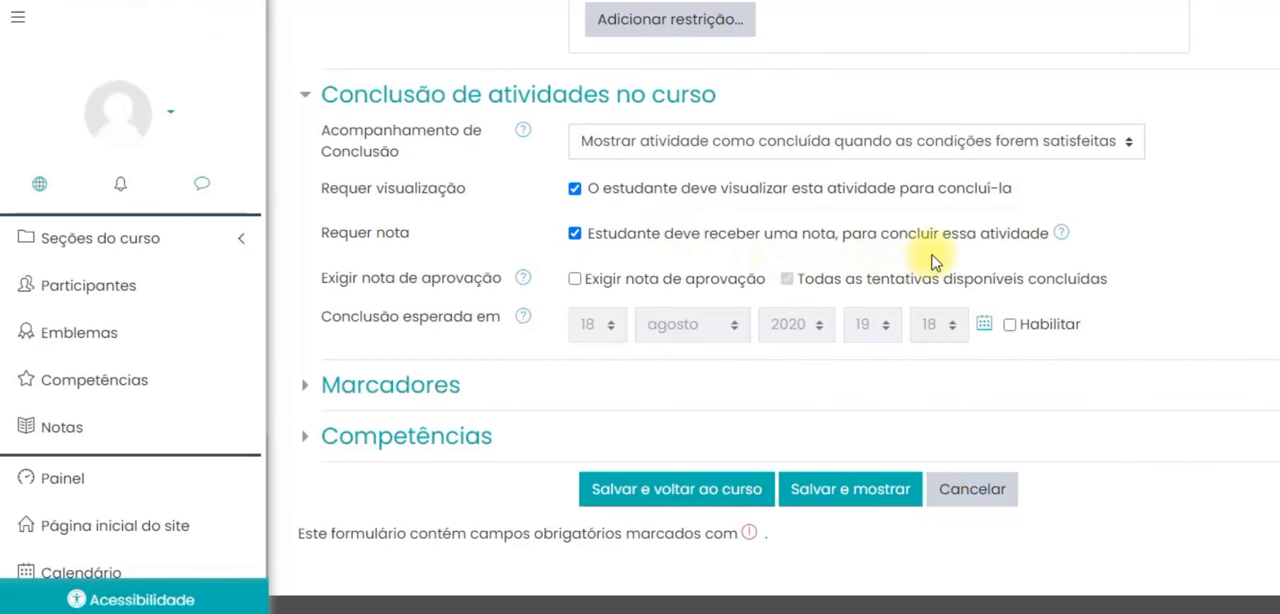
# Step: Examine the Marcadores and Competências sections, including the course competency search and the options for Após conclusão da atividade
pyautogui.click(403, 382)
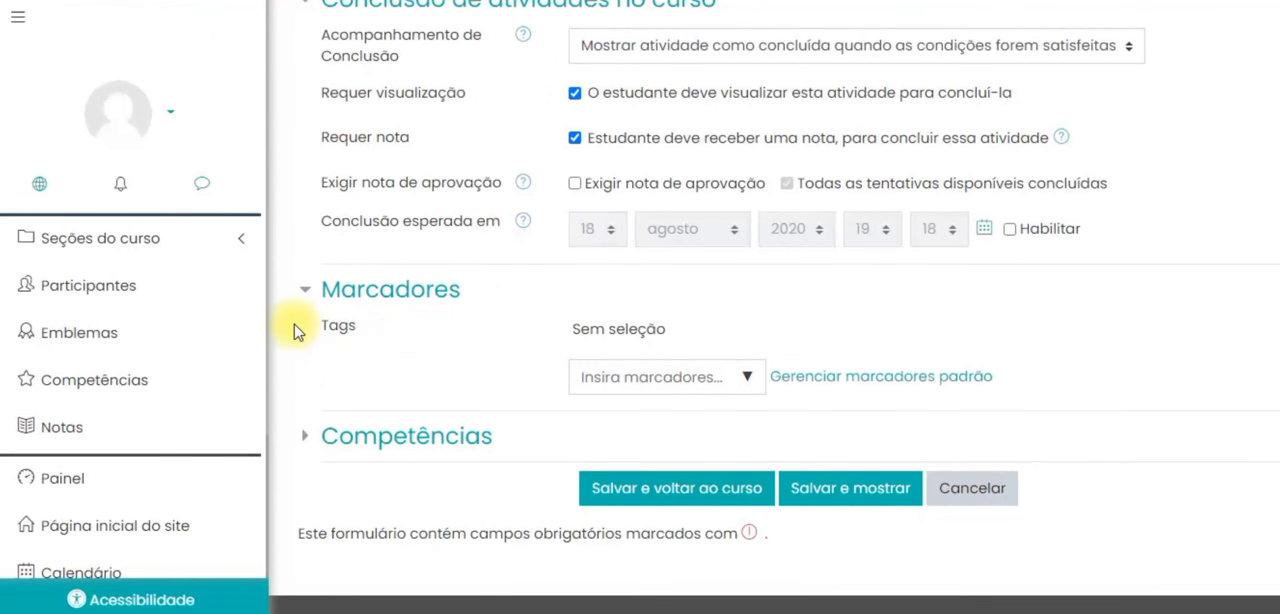
pyautogui.click(454, 426)
pyautogui.scroll(-3, 478, 365)
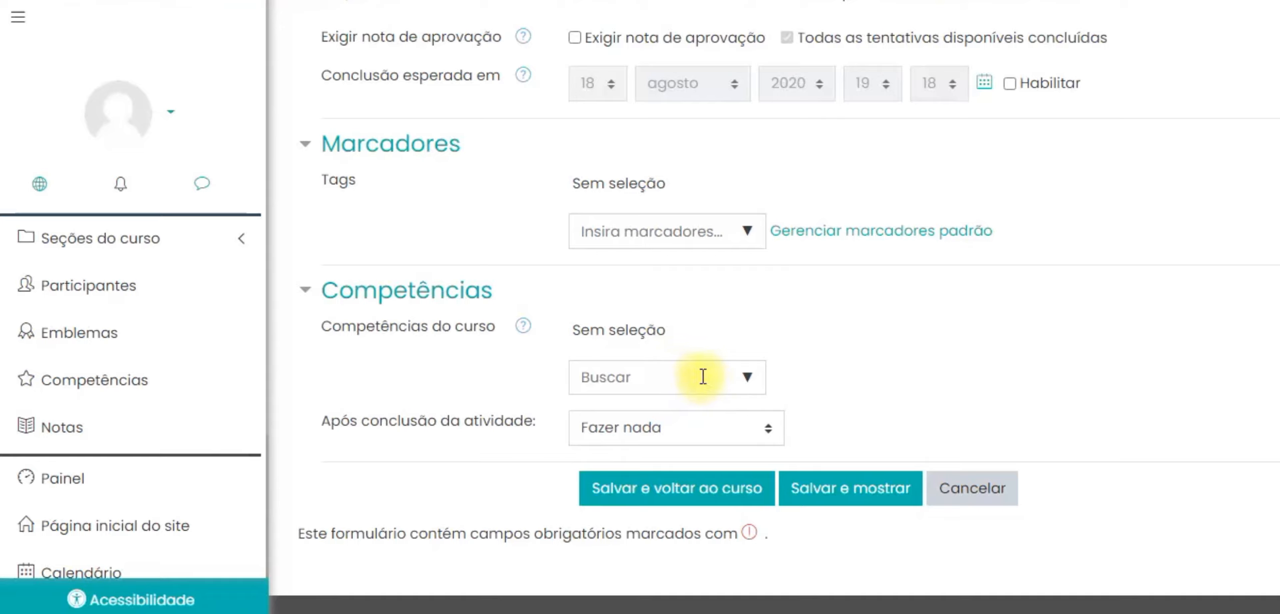
pyautogui.click(689, 381)
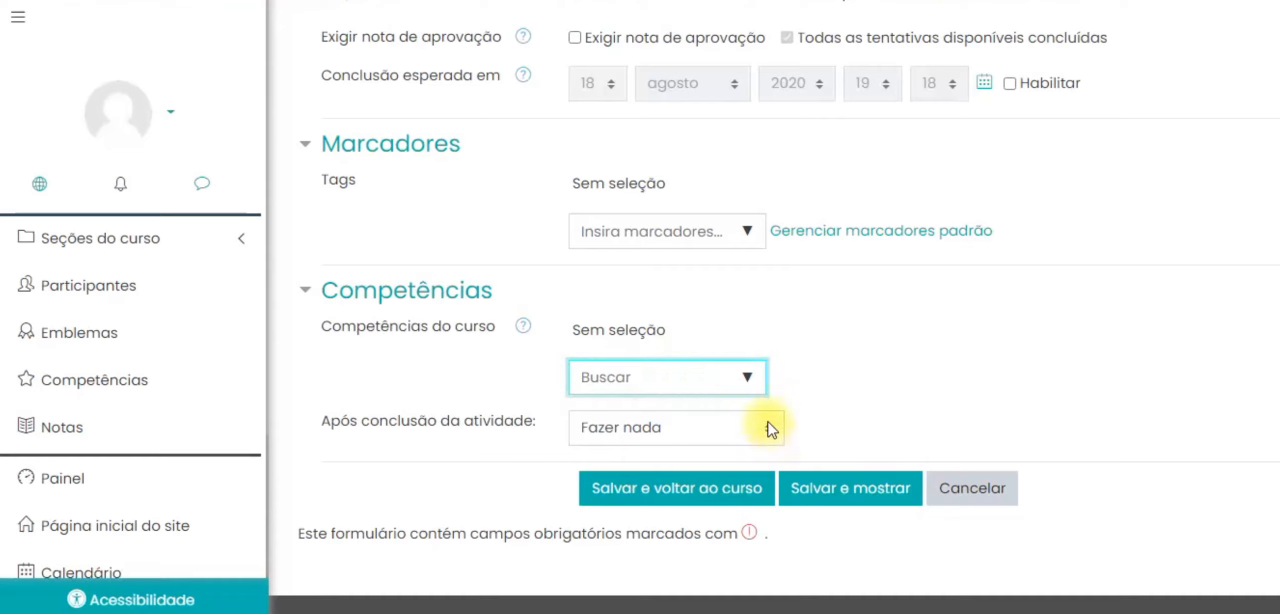
pyautogui.click(746, 372)
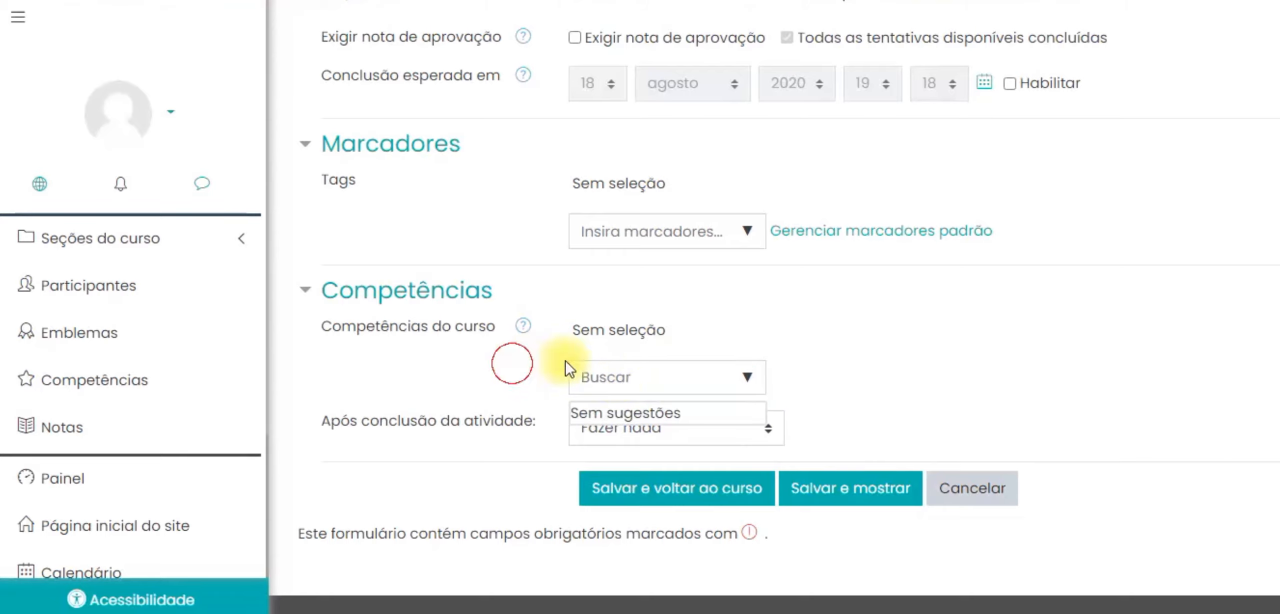
pyautogui.click(761, 436)
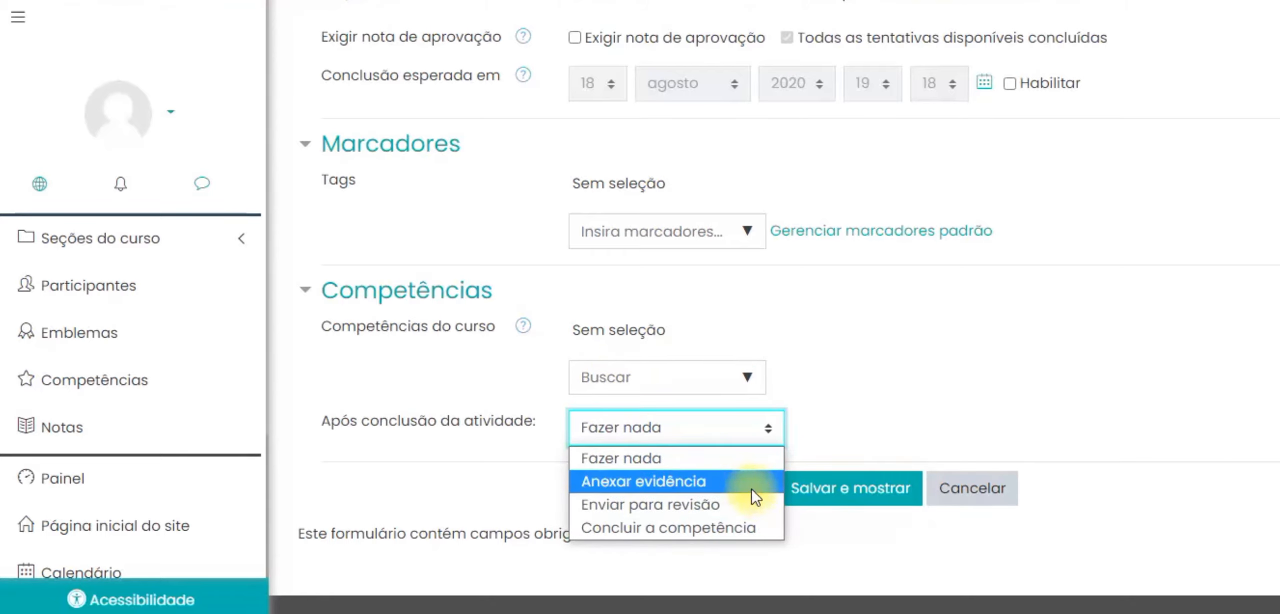
pyautogui.click(829, 423)
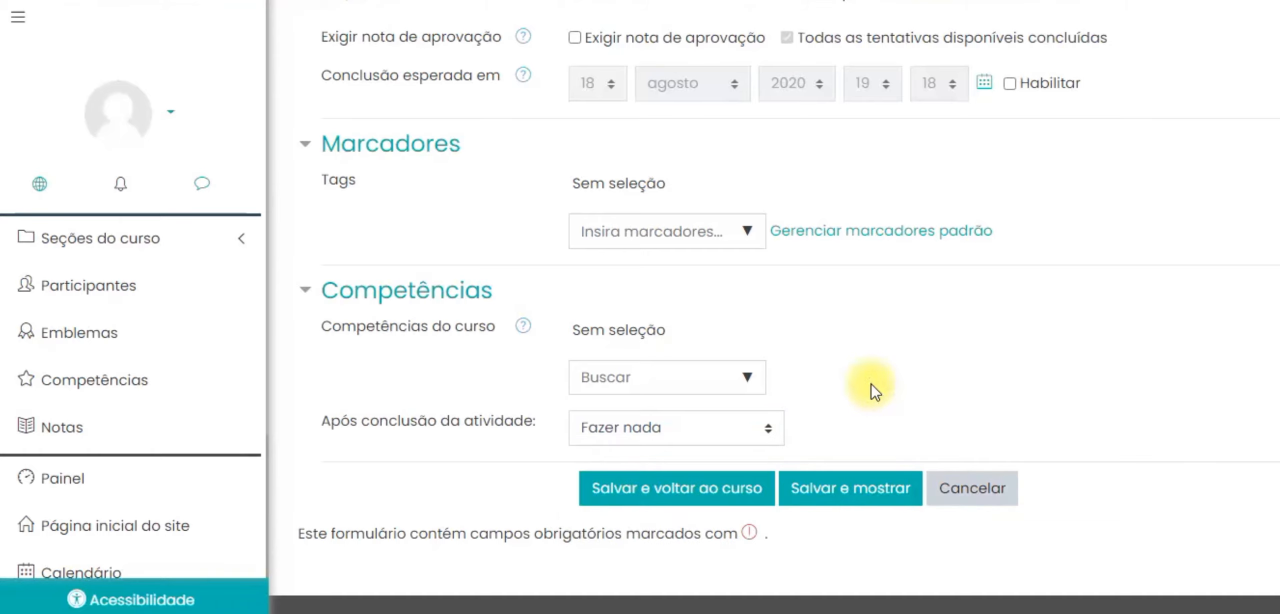
# Step: Save the quiz settings, display the quiz and open it for editing its questions
pyautogui.click(861, 484)
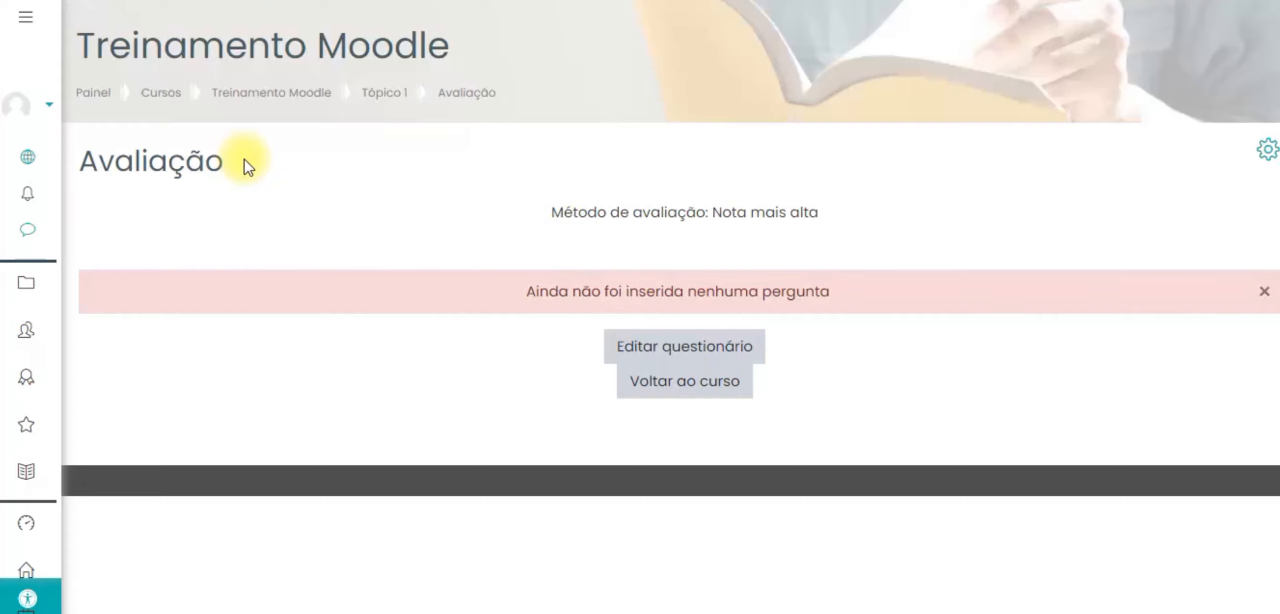
pyautogui.moveTo(249, 172); pyautogui.dragTo(82, 157)
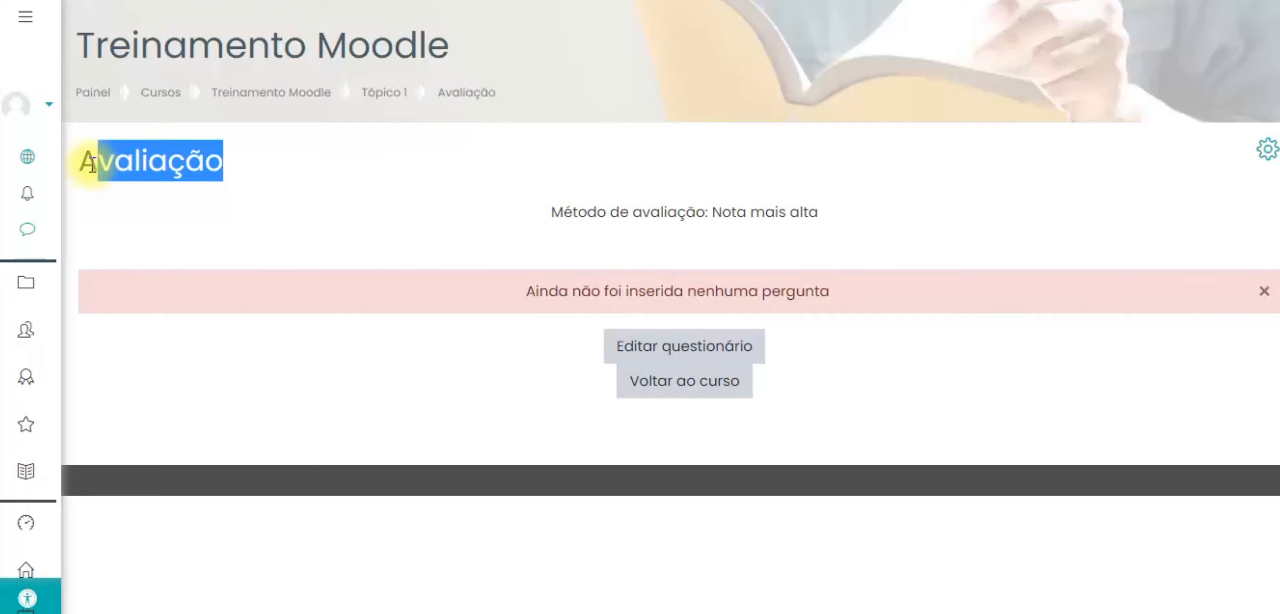
pyautogui.moveTo(506, 300); pyautogui.dragTo(845, 297)
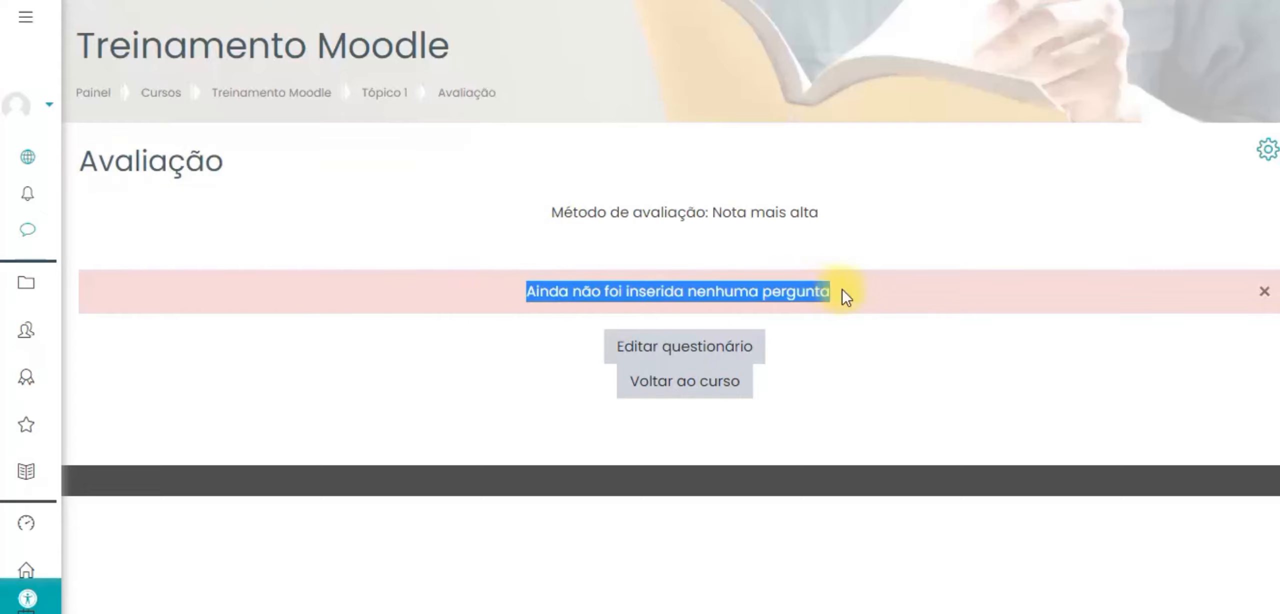
pyautogui.click(873, 297)
pyautogui.click(715, 358)
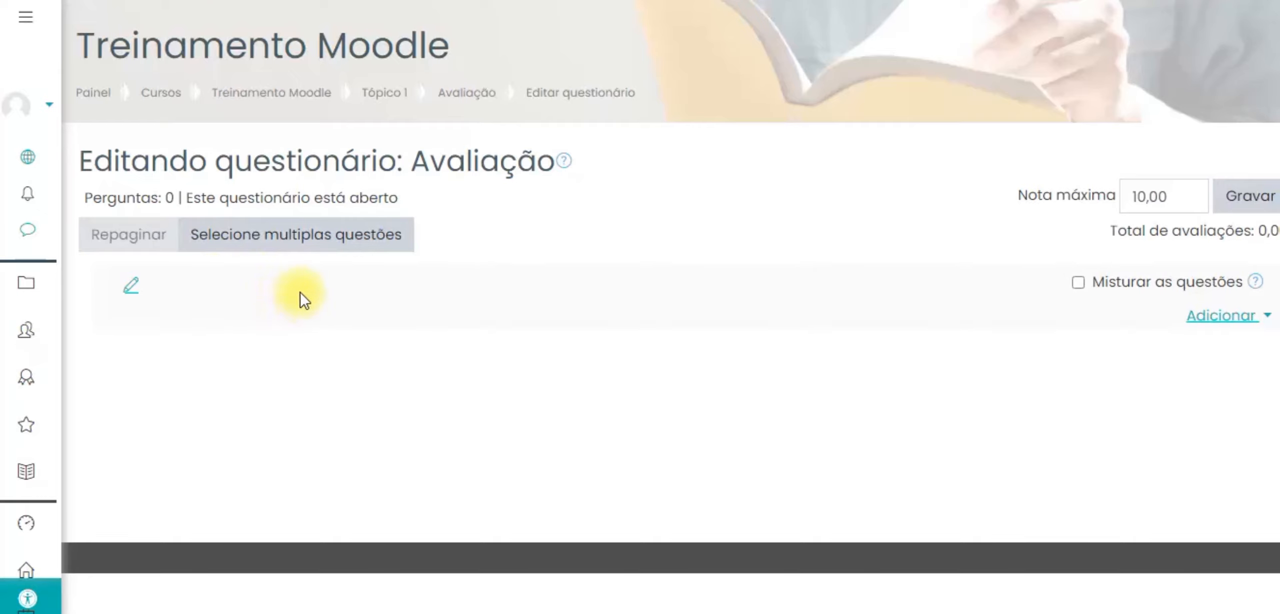
# Step: Add a new question of the type Múltipla escolha to the quiz
pyautogui.click(1232, 326)
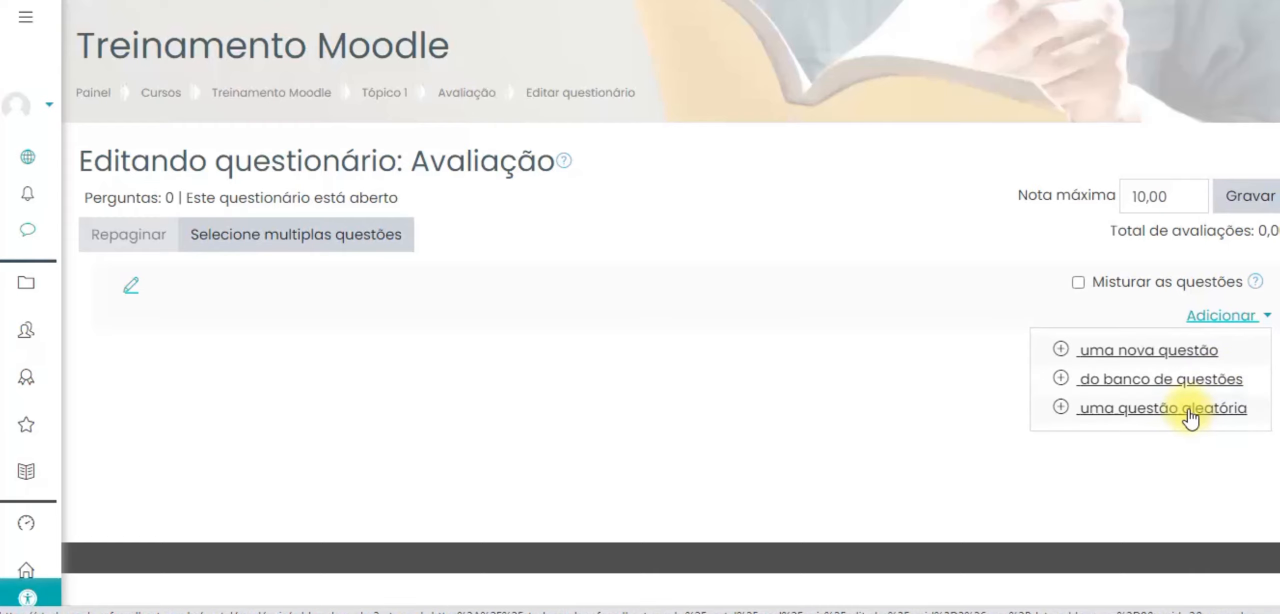
pyautogui.click(1189, 348)
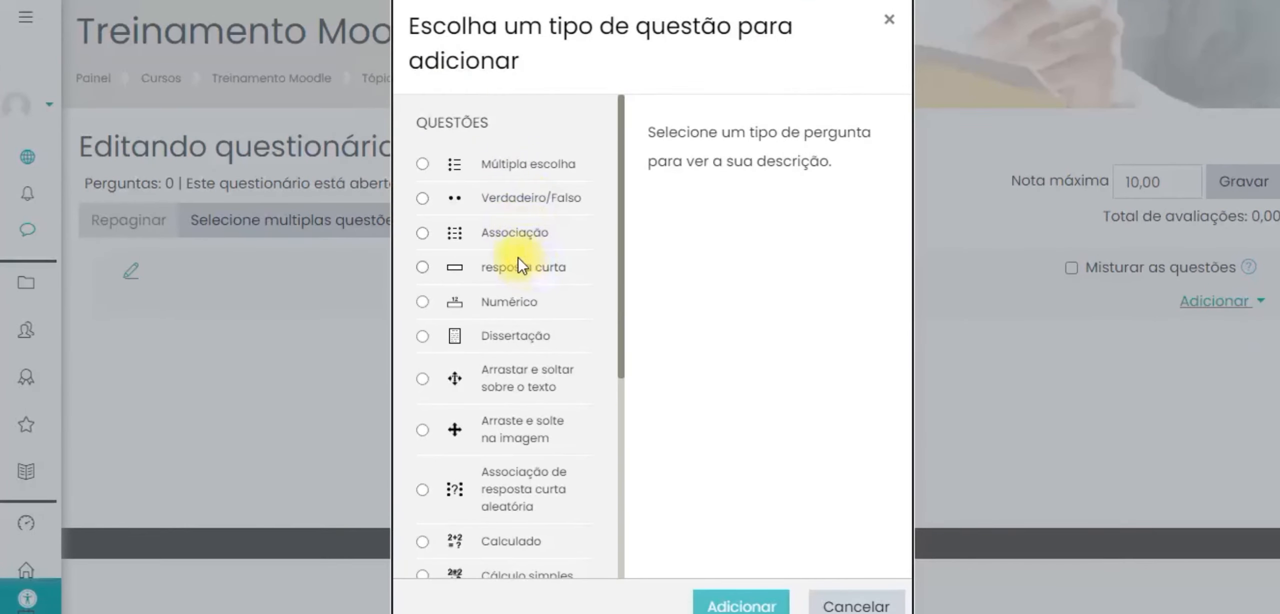
pyautogui.scroll(-5, 534, 280)
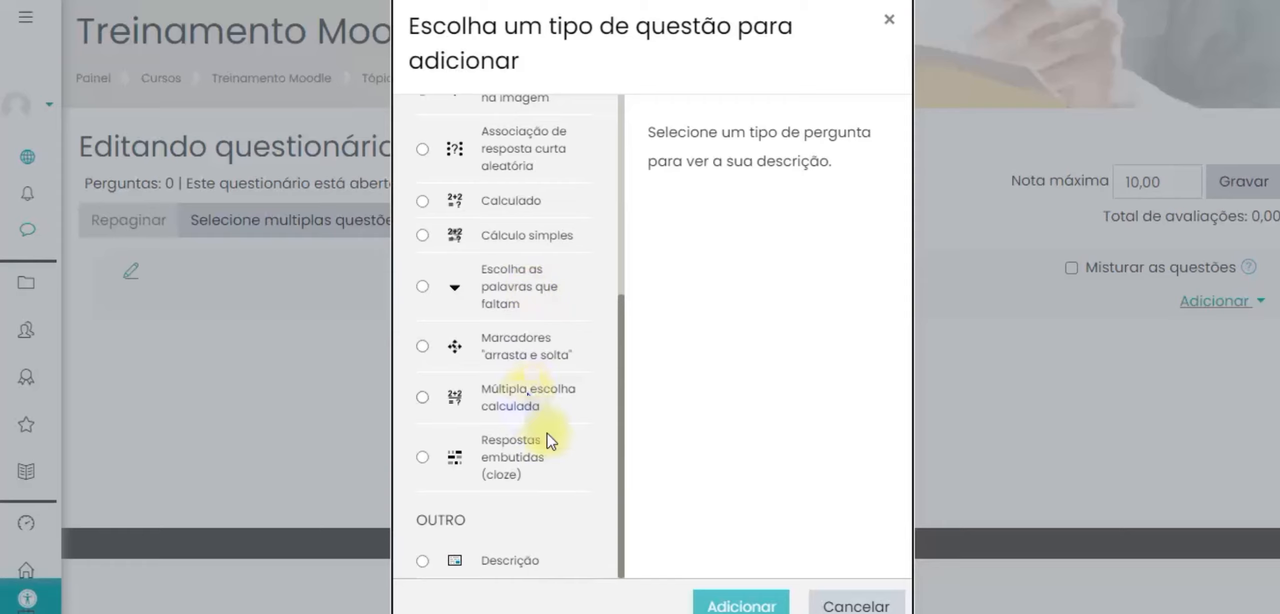
pyautogui.scroll(5, 533, 500)
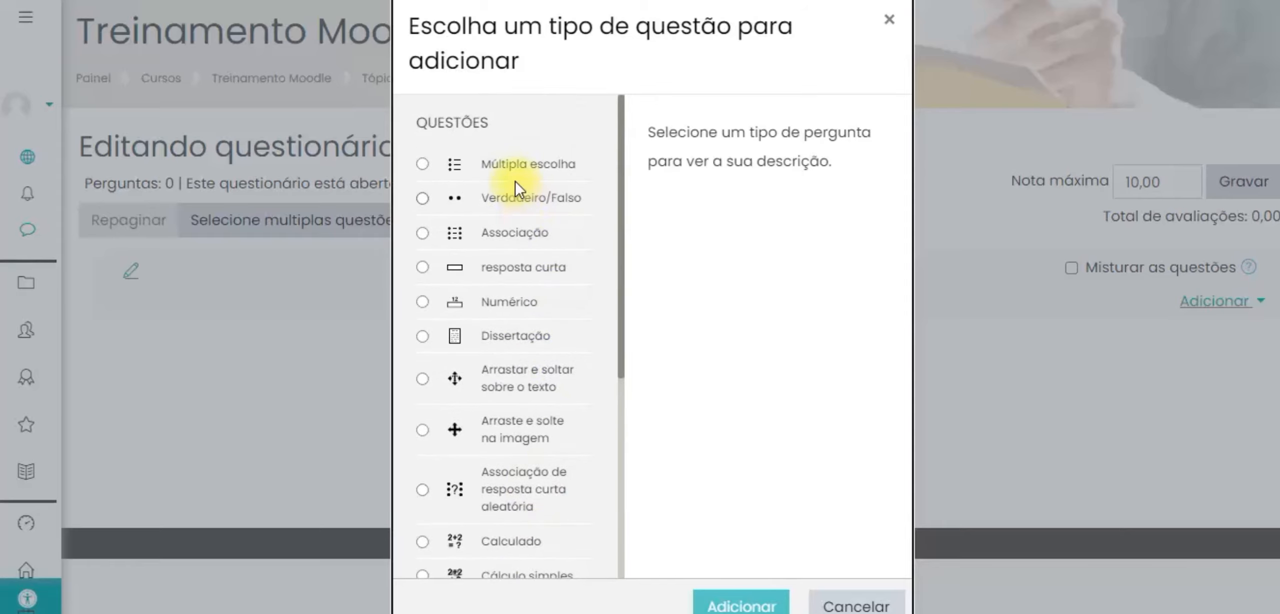
pyautogui.click(522, 167)
pyautogui.click(735, 603)
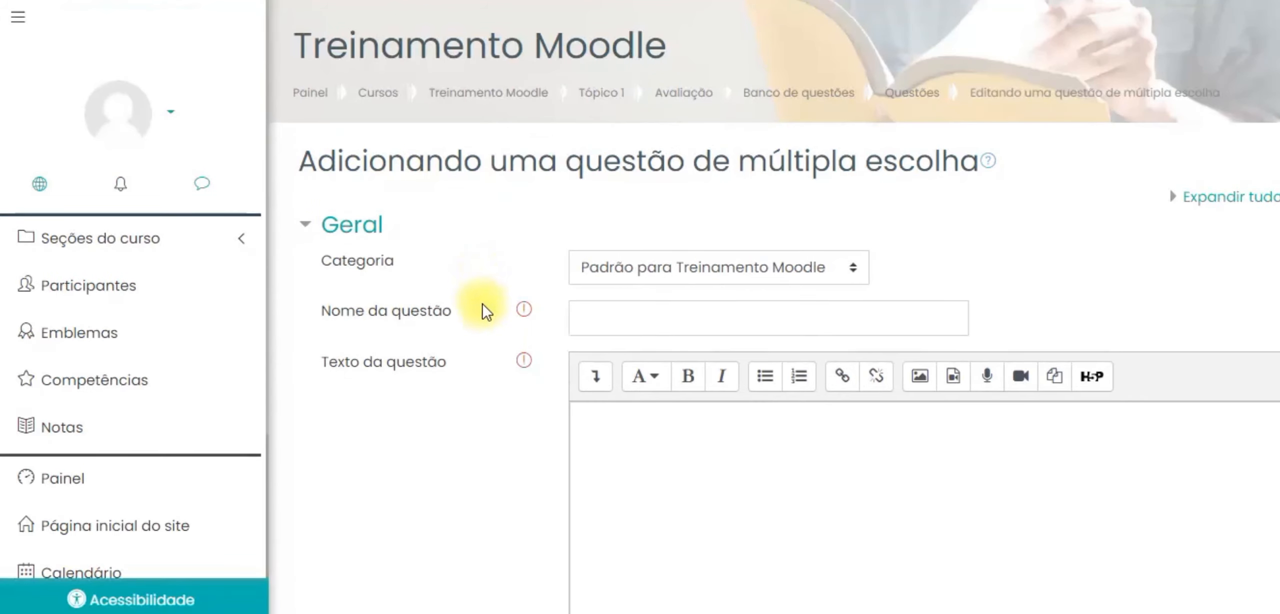
# Step: Keep the category Padrão para Treinamento Moodle, name the question "Questão 01" and enter the question text "Qual a cor do céu?"
pyautogui.scroll(-2, 661, 175)
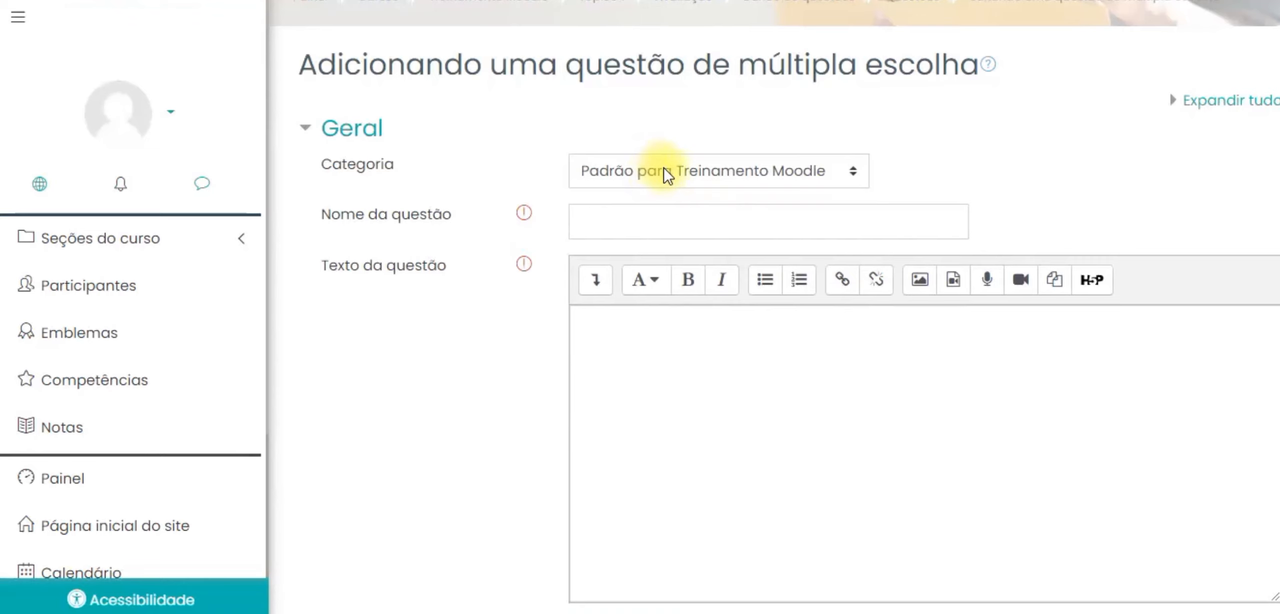
pyautogui.click(666, 175)
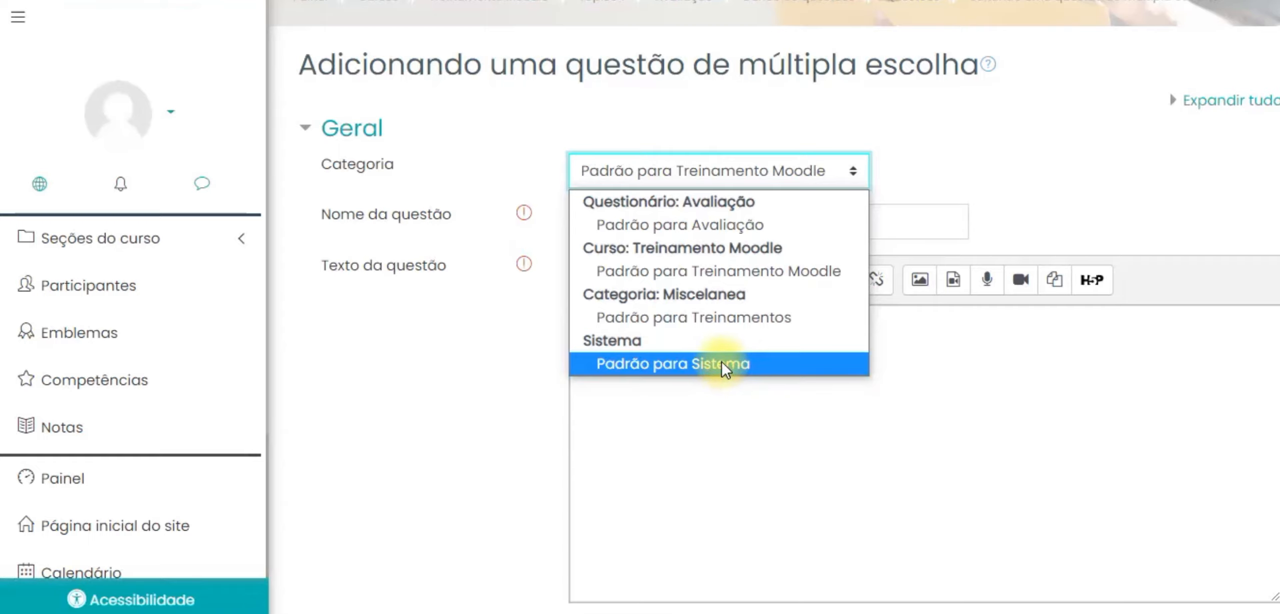
pyautogui.click(408, 328)
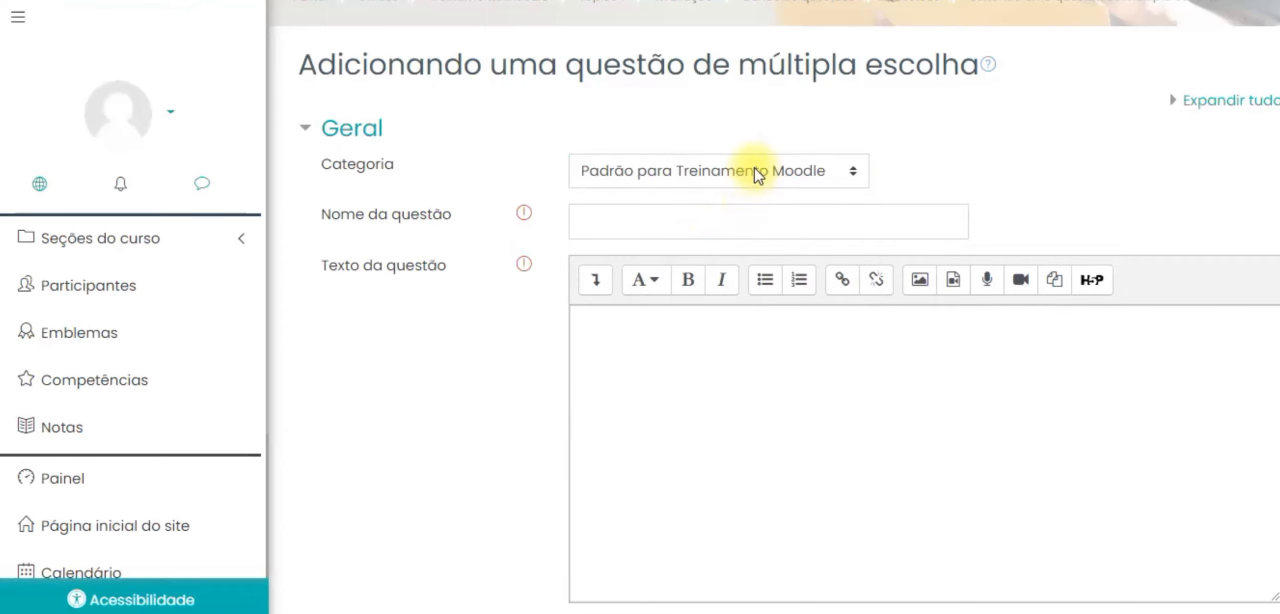
pyautogui.click(727, 222)
pyautogui.write('A')
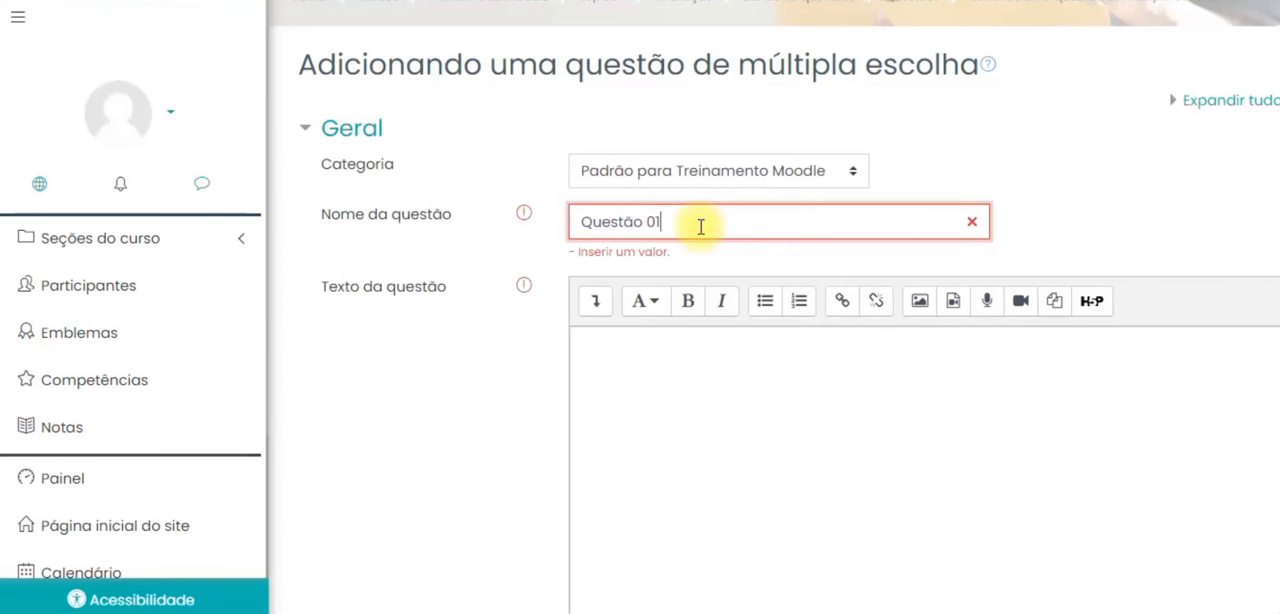
pyautogui.click(705, 395)
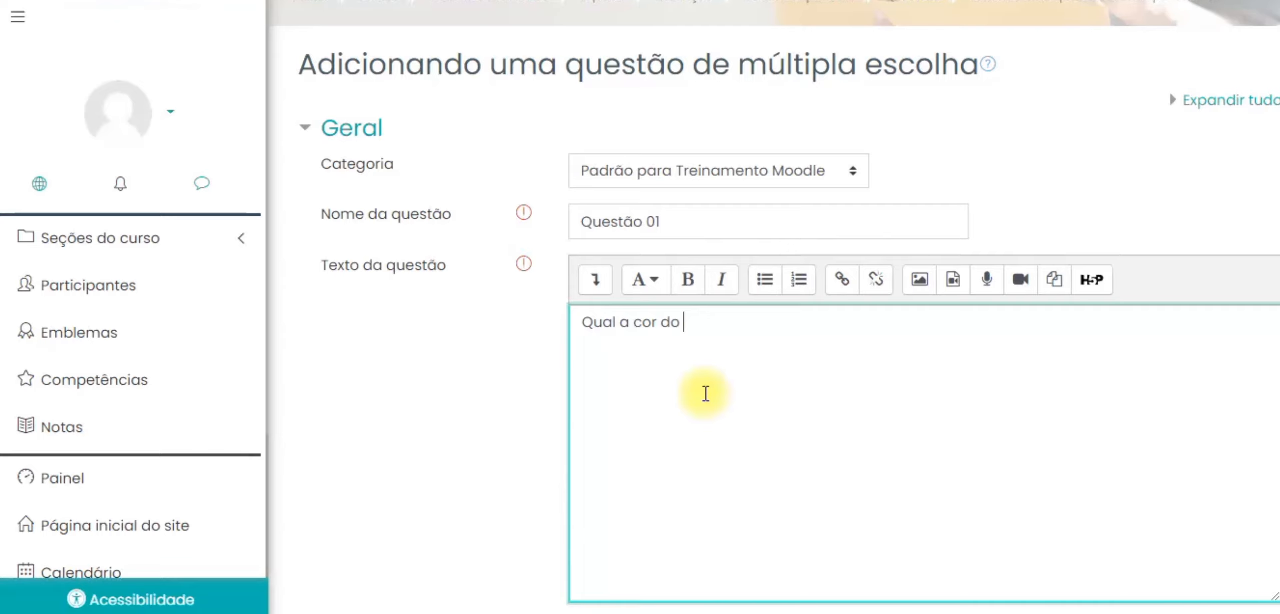
# Step: Examine the question's Feedback geral field and the options for single or multiple answers, shuffling and choice numbering
pyautogui.scroll(-8, 485, 366)
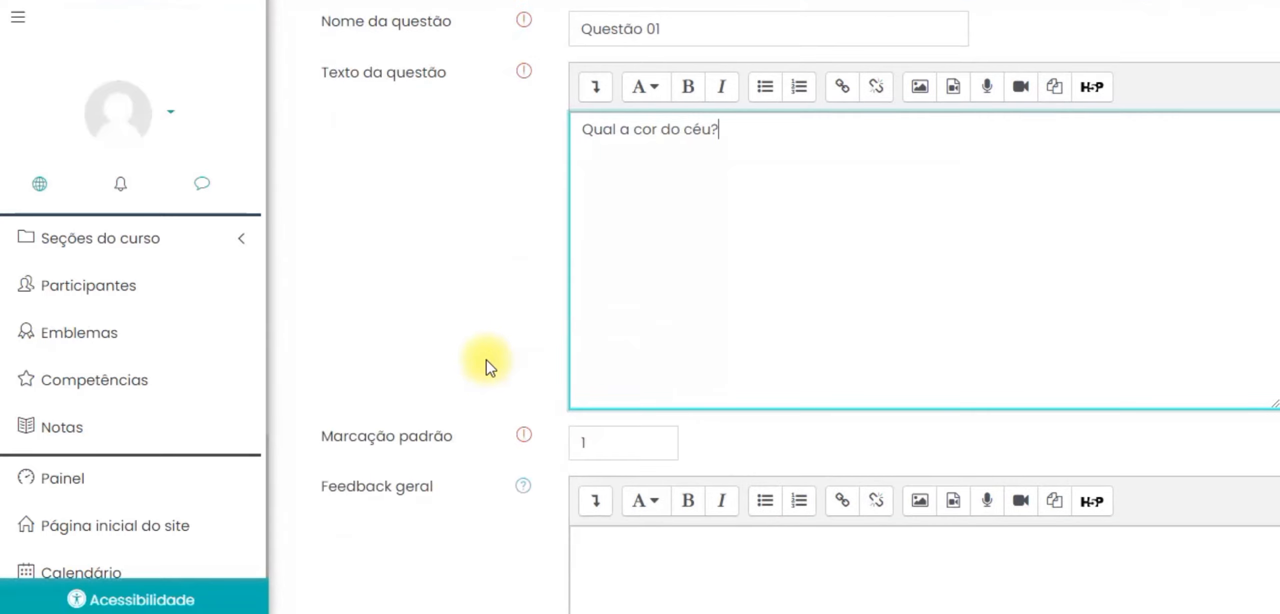
pyautogui.click(659, 297)
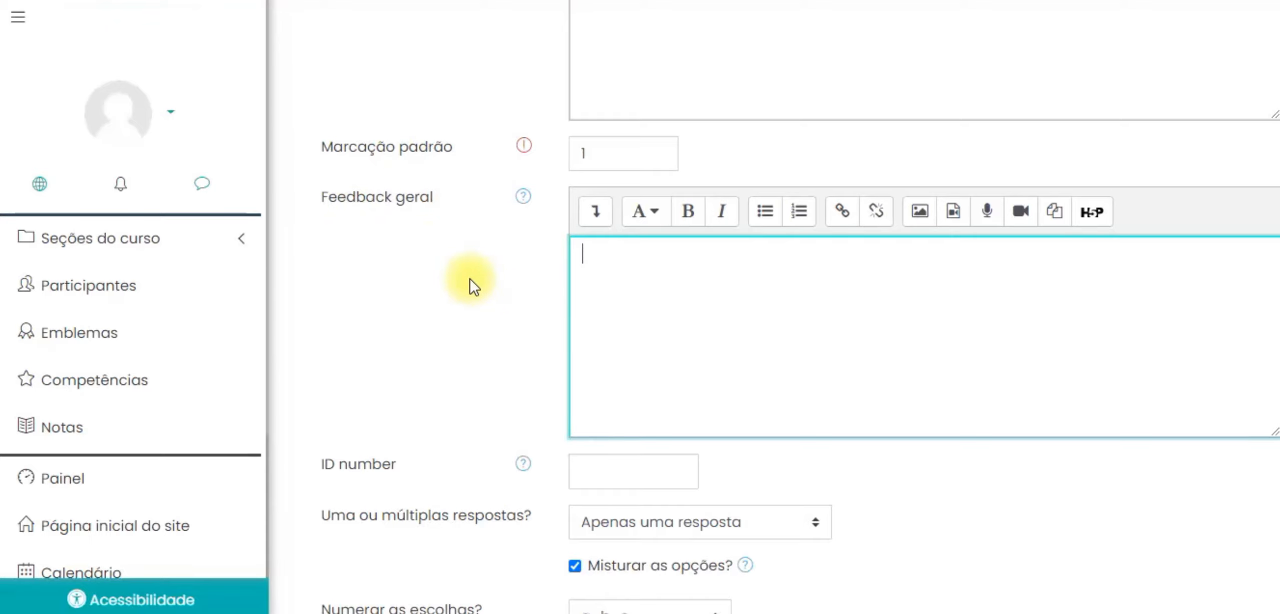
pyautogui.scroll(-3, 484, 333)
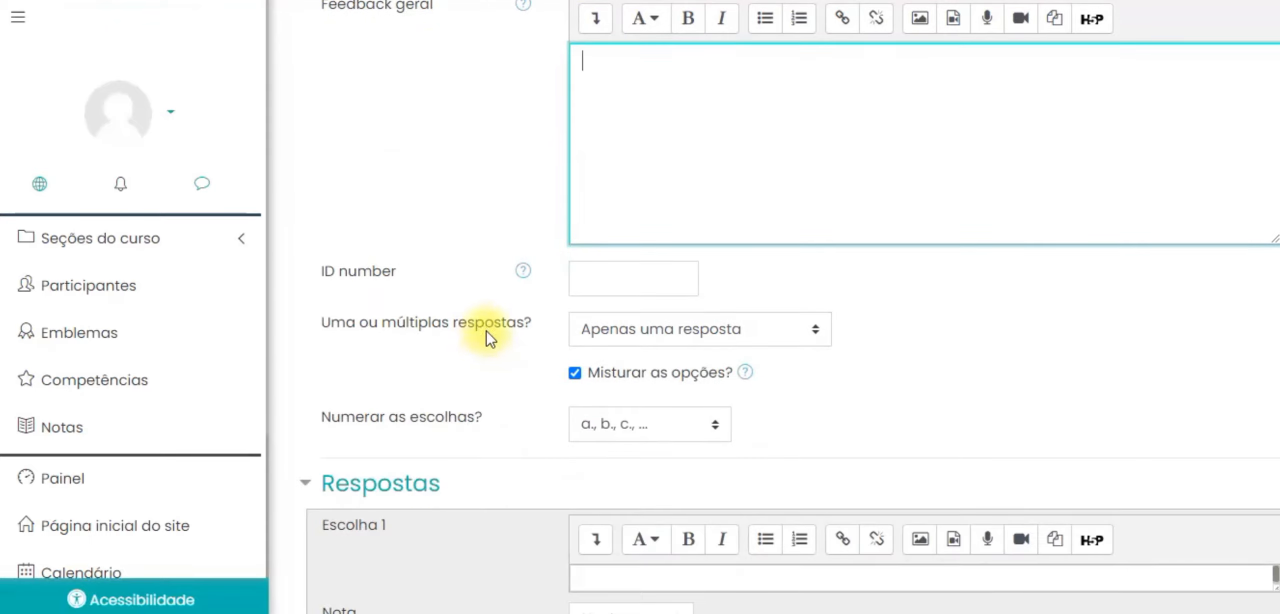
pyautogui.scroll(-2, 486, 340)
pyautogui.click(812, 248)
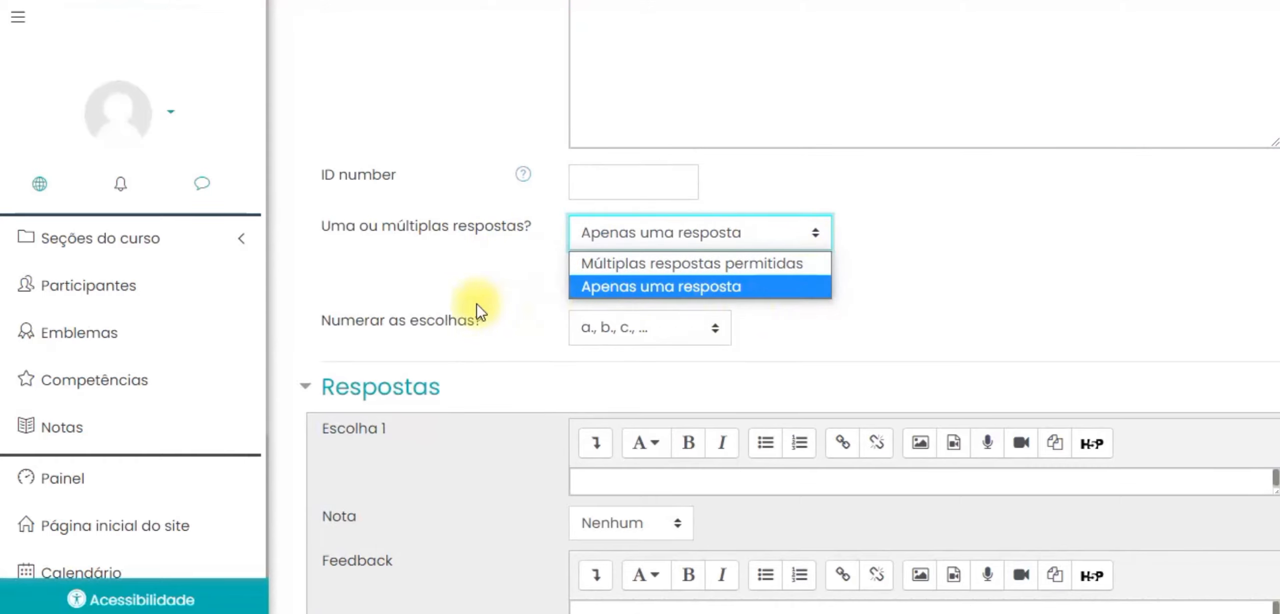
pyautogui.click(647, 340)
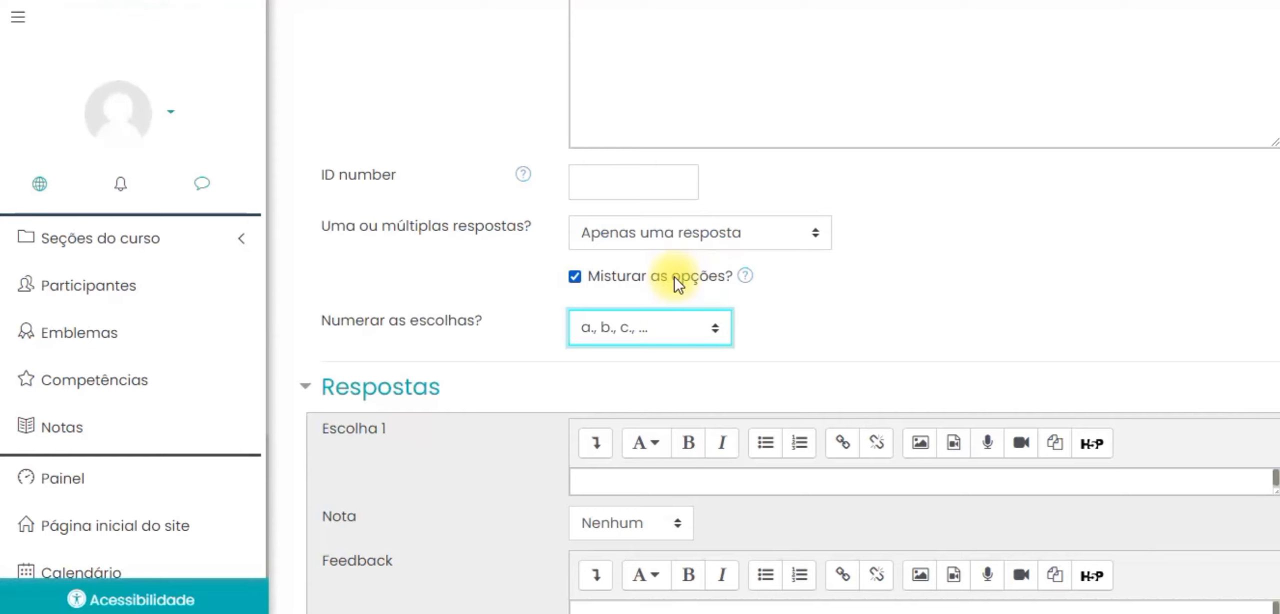
pyautogui.scroll(-2, 708, 292)
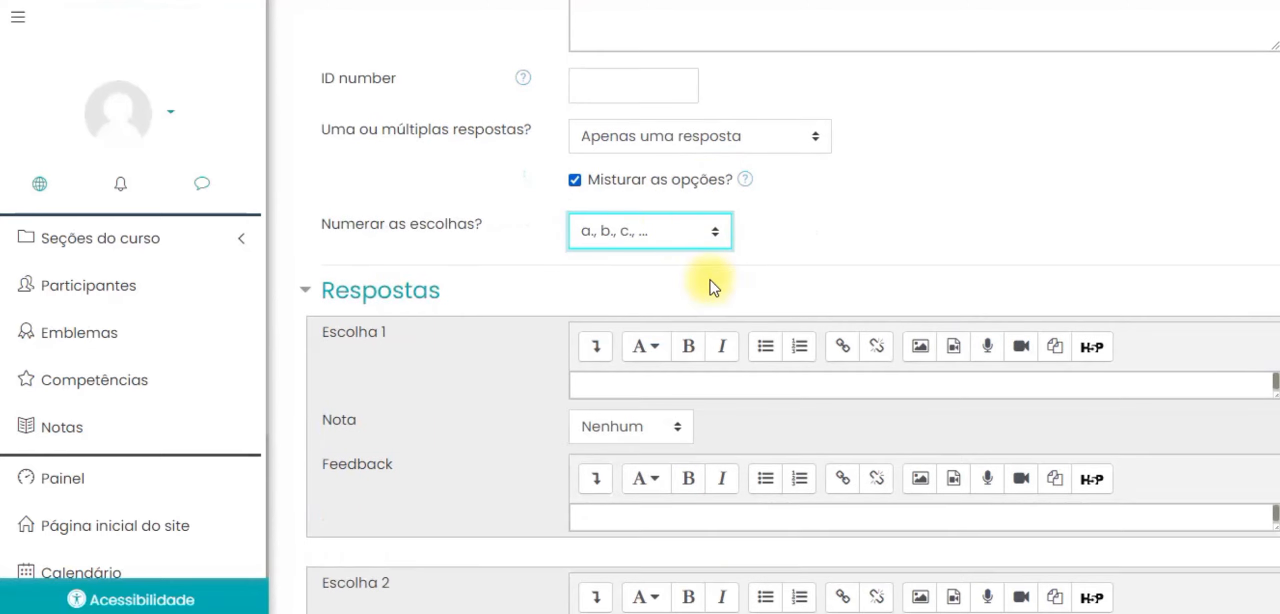
pyautogui.click(682, 234)
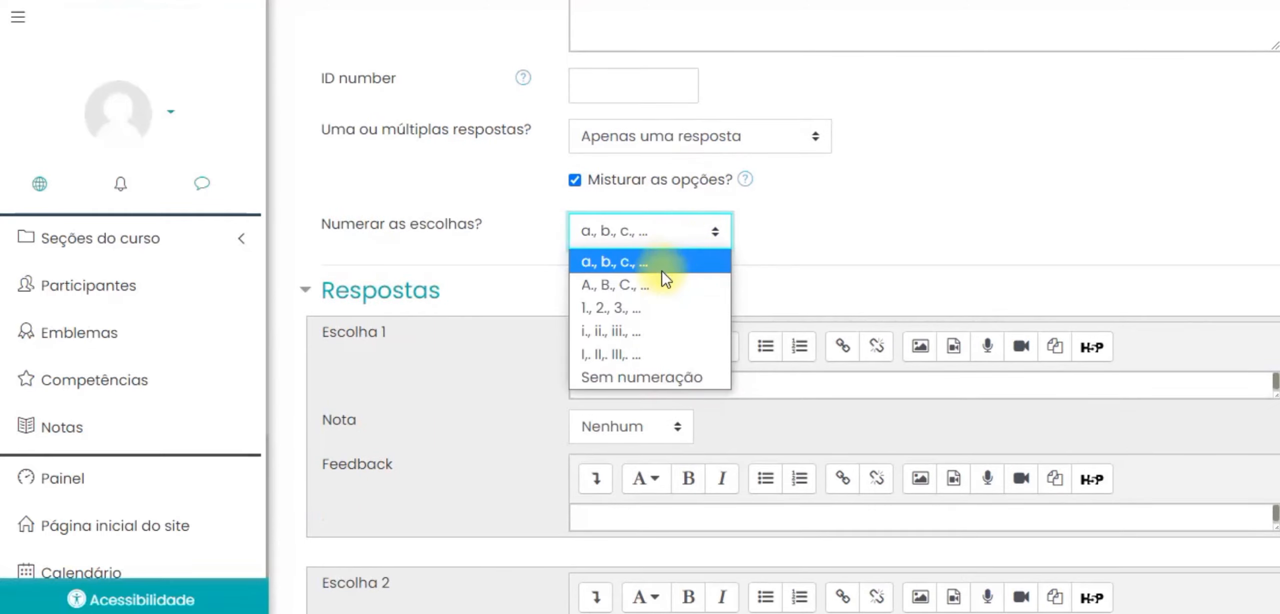
pyautogui.click(925, 223)
# Step: Fill in Escolha 1 with the answer "Azul", a grade of 100% and the feedback "Você acertou!"
pyautogui.scroll(-4, 729, 223)
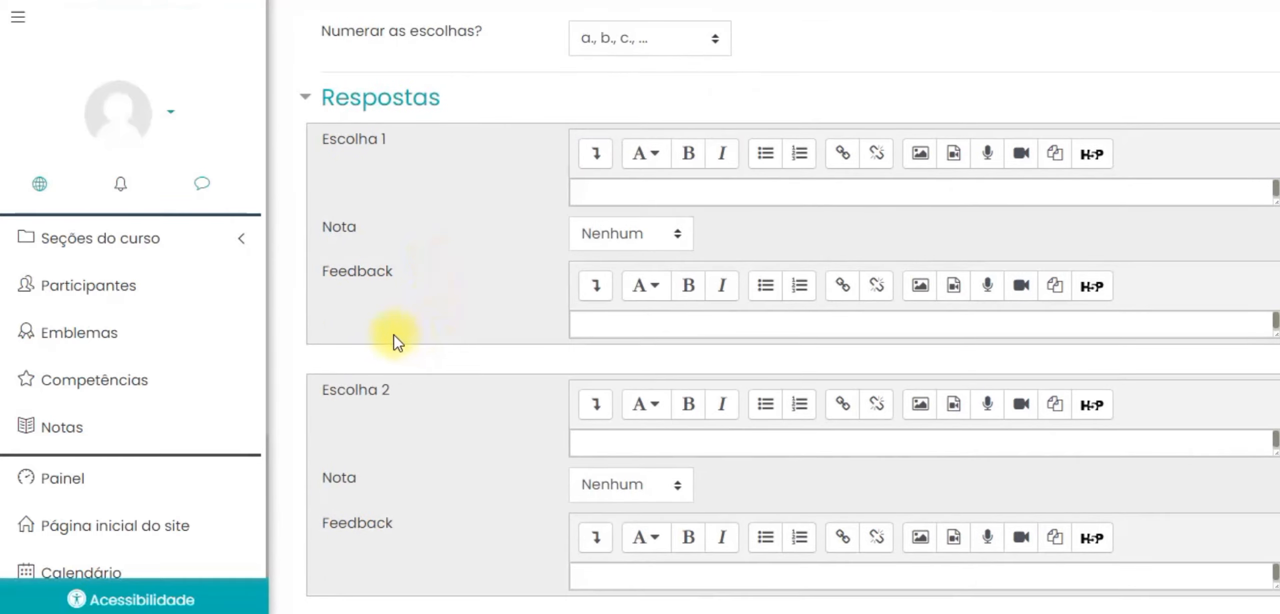
pyautogui.click(683, 195)
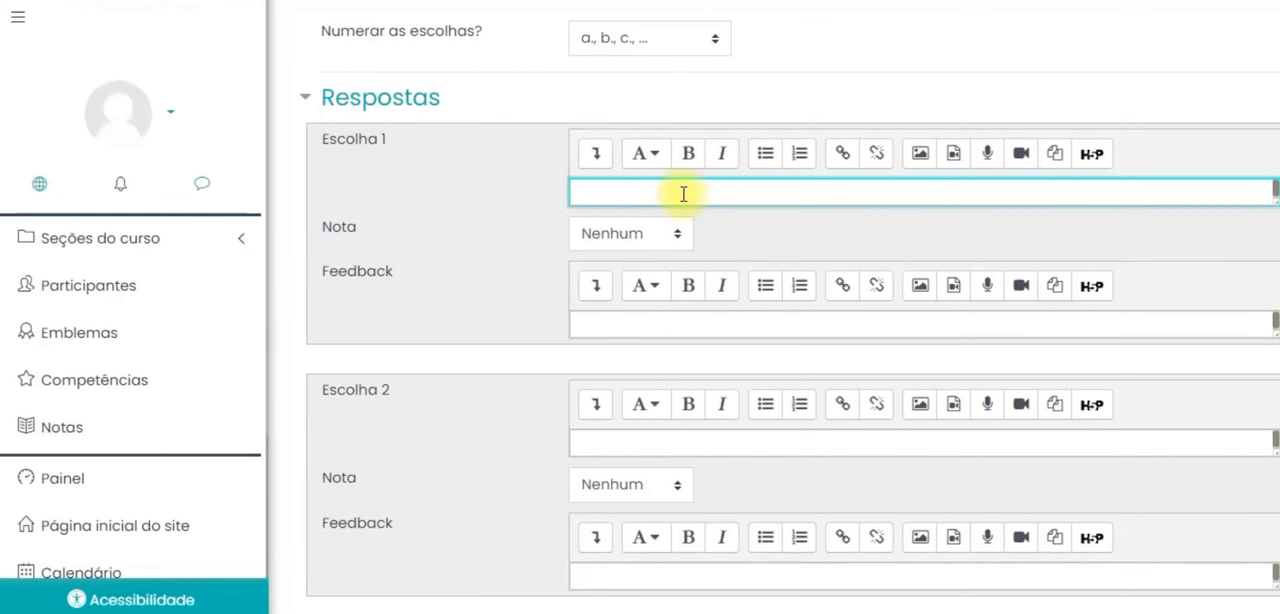
pyautogui.write('Azul')
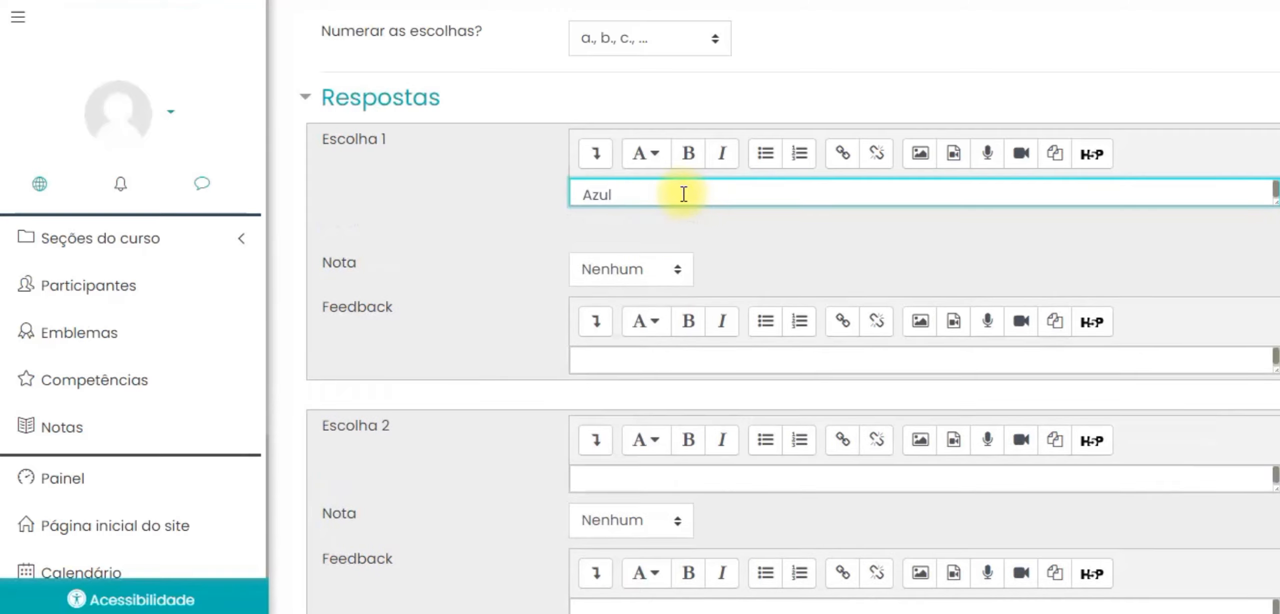
pyautogui.moveTo(616, 195); pyautogui.dragTo(531, 215)
pyautogui.doubleClick(328, 265)
pyautogui.click(629, 270)
pyautogui.click(602, 319)
pyautogui.click(494, 280)
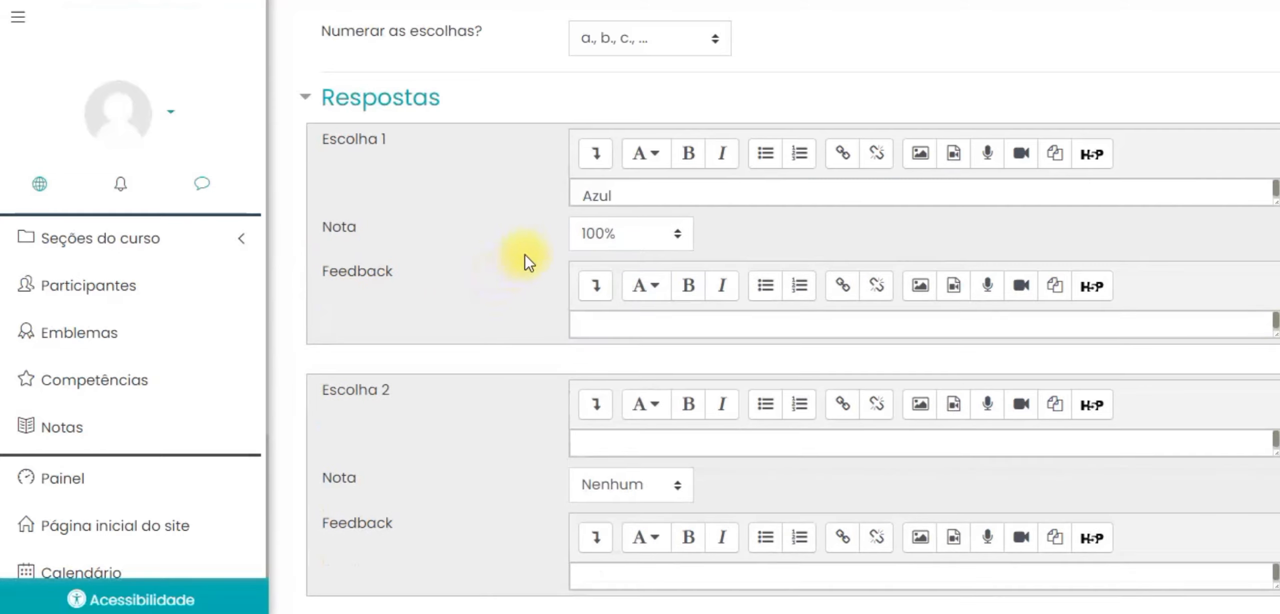
pyautogui.click(621, 324)
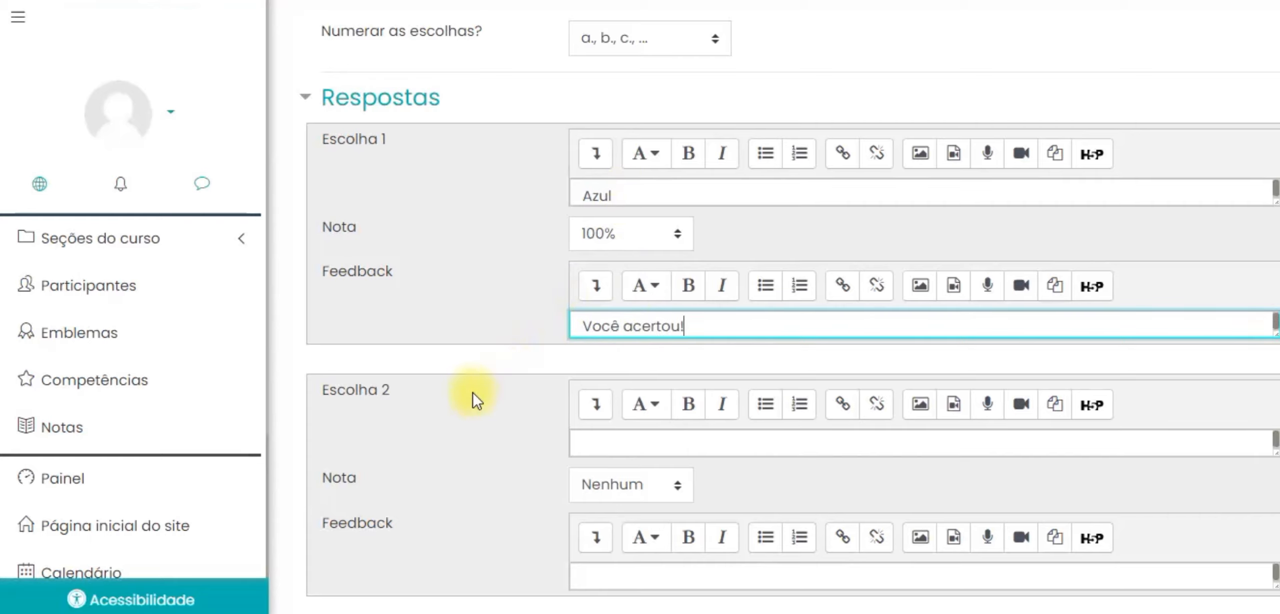
# Step: Enter "Verde" as Escolha 2 with the grade Nenhum, and "Amarela" as Escolha 3
pyautogui.scroll(-3, 495, 330)
pyautogui.click(671, 248)
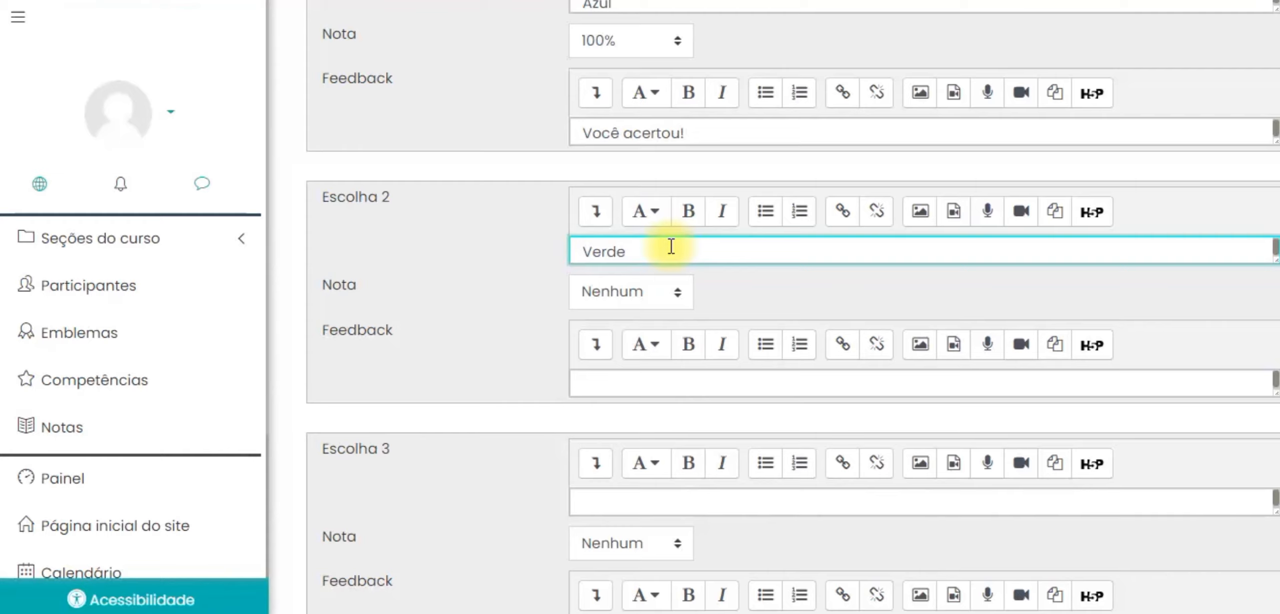
pyautogui.click(608, 292)
pyautogui.click(645, 295)
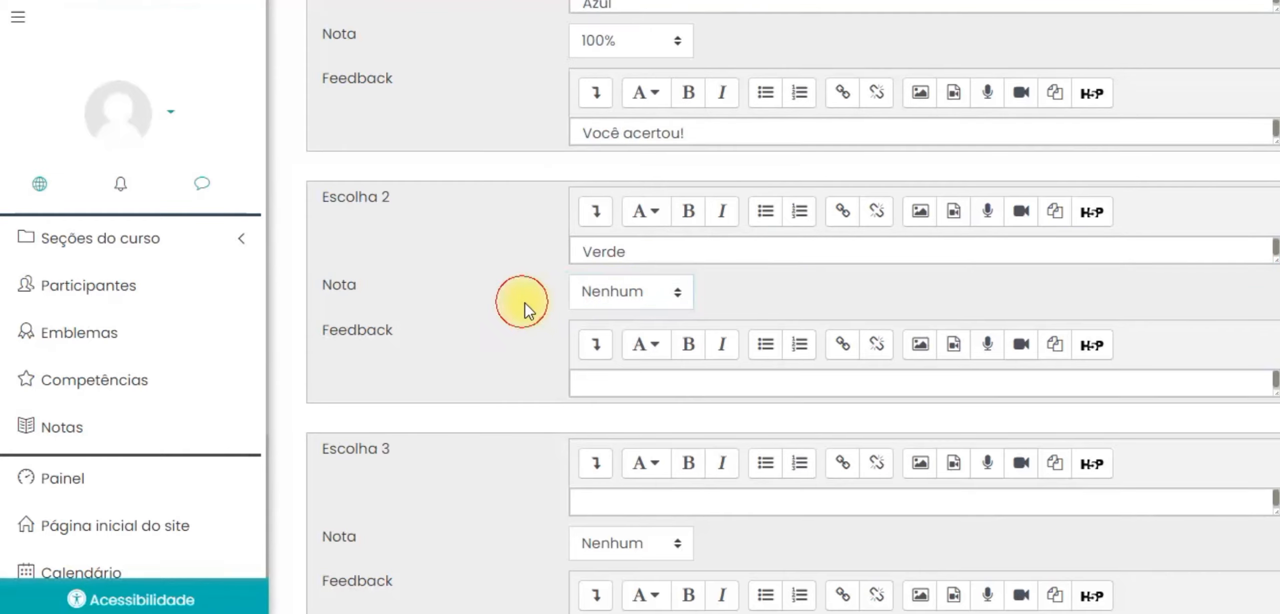
pyautogui.scroll(-2, 526, 307)
pyautogui.click(623, 286)
pyautogui.click(623, 408)
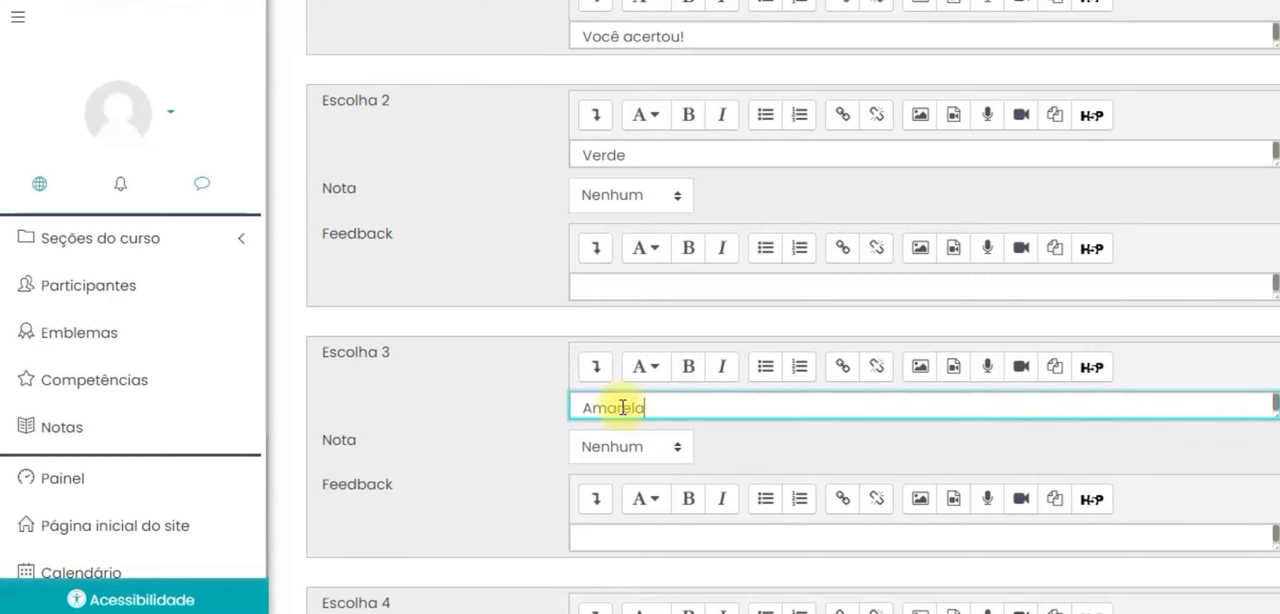
# Step: Keep the grade Nenhum for Escolha 3 and leave Escolha 4 and Escolha 5 blank
pyautogui.click(614, 445)
pyautogui.click(614, 446)
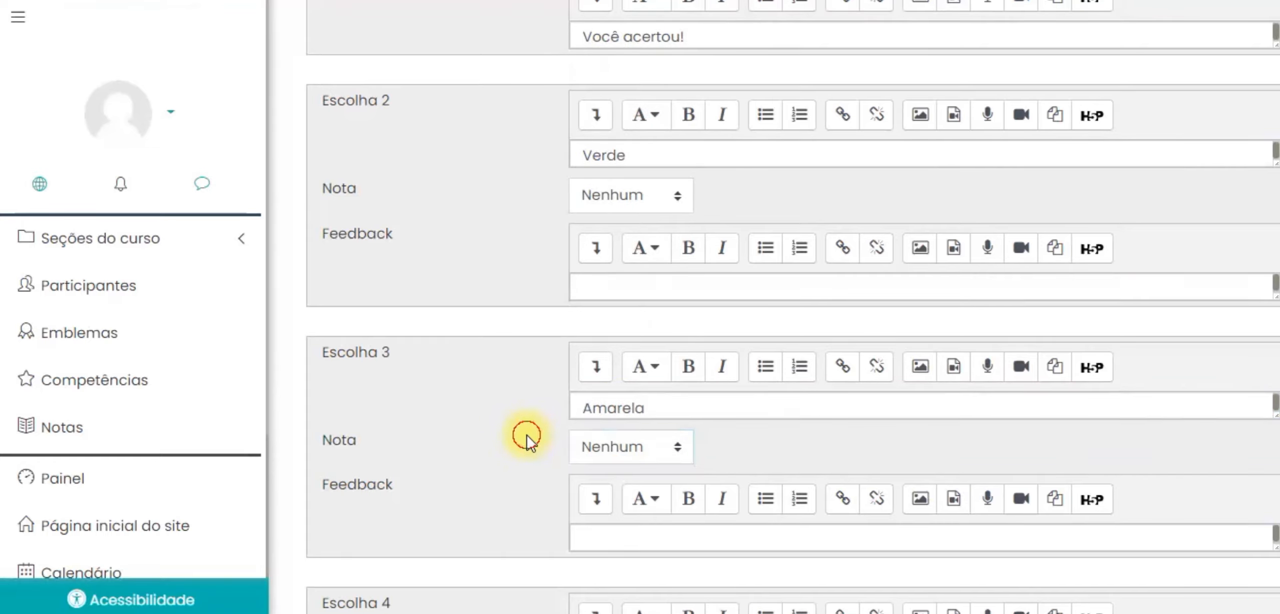
pyautogui.scroll(-2, 530, 442)
pyautogui.scroll(-6, 530, 440)
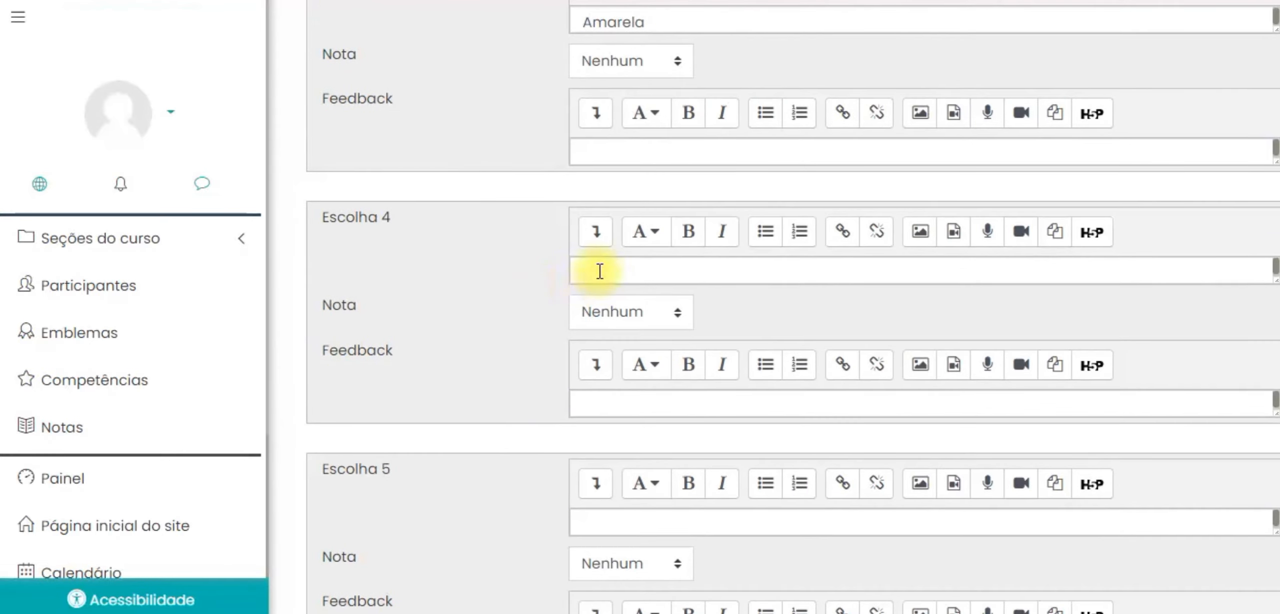
pyautogui.scroll(6, 500, 321)
pyautogui.scroll(-4, 565, 330)
pyautogui.click(581, 366)
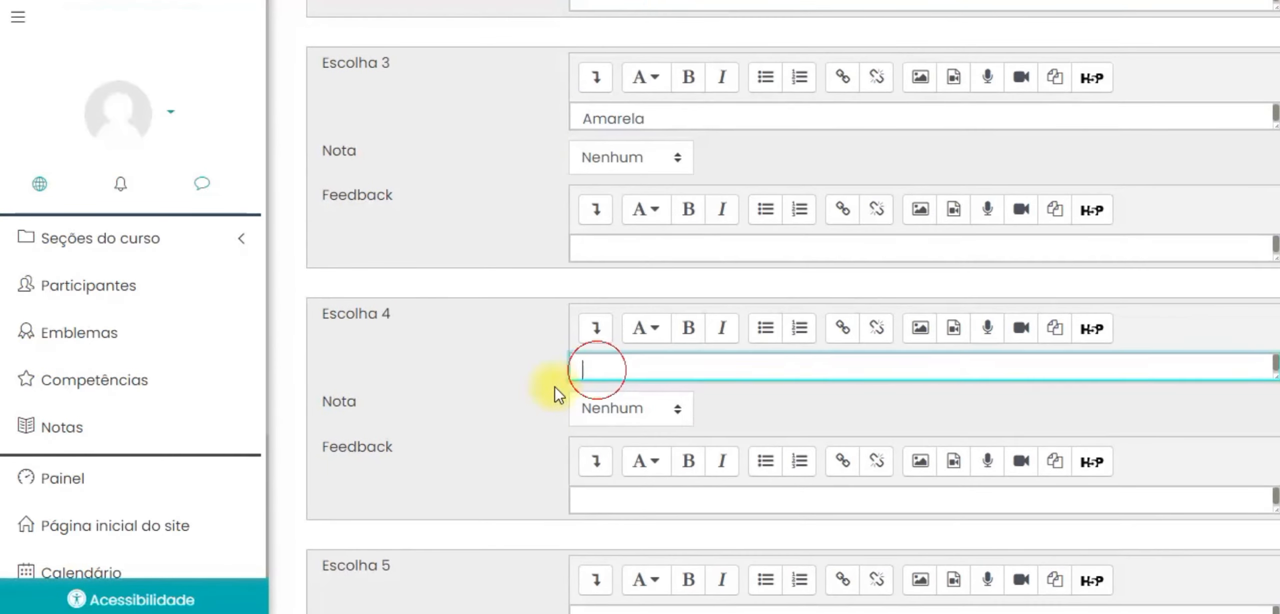
pyautogui.scroll(-6, 551, 395)
pyautogui.click(595, 329)
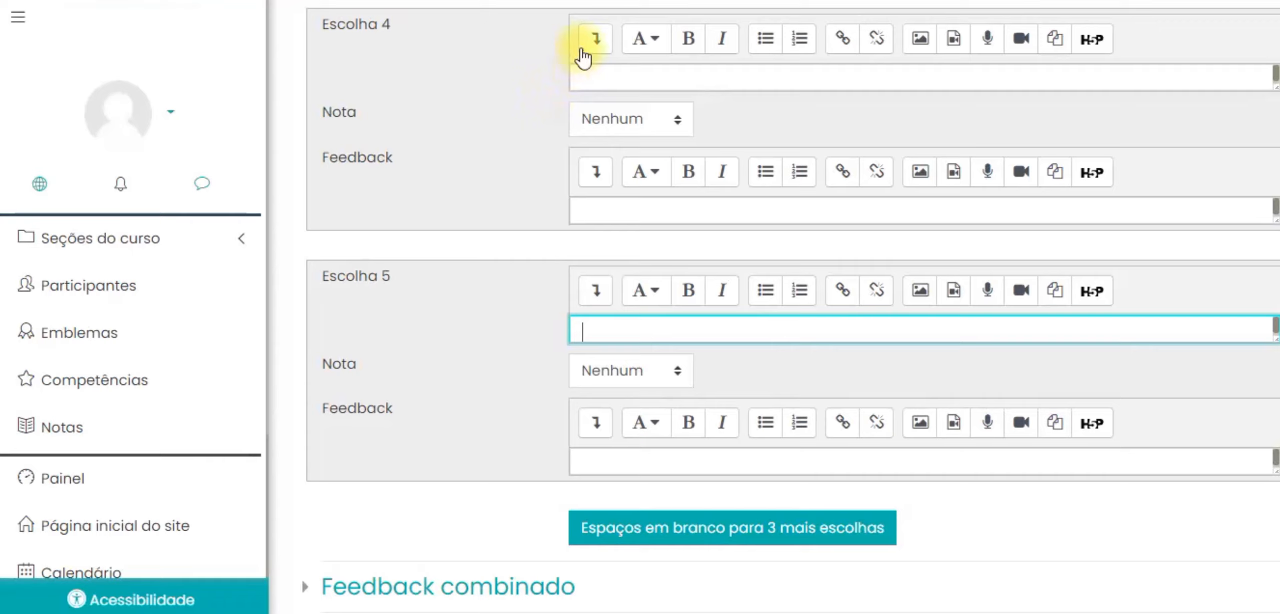
pyautogui.scroll(-2, 456, 249)
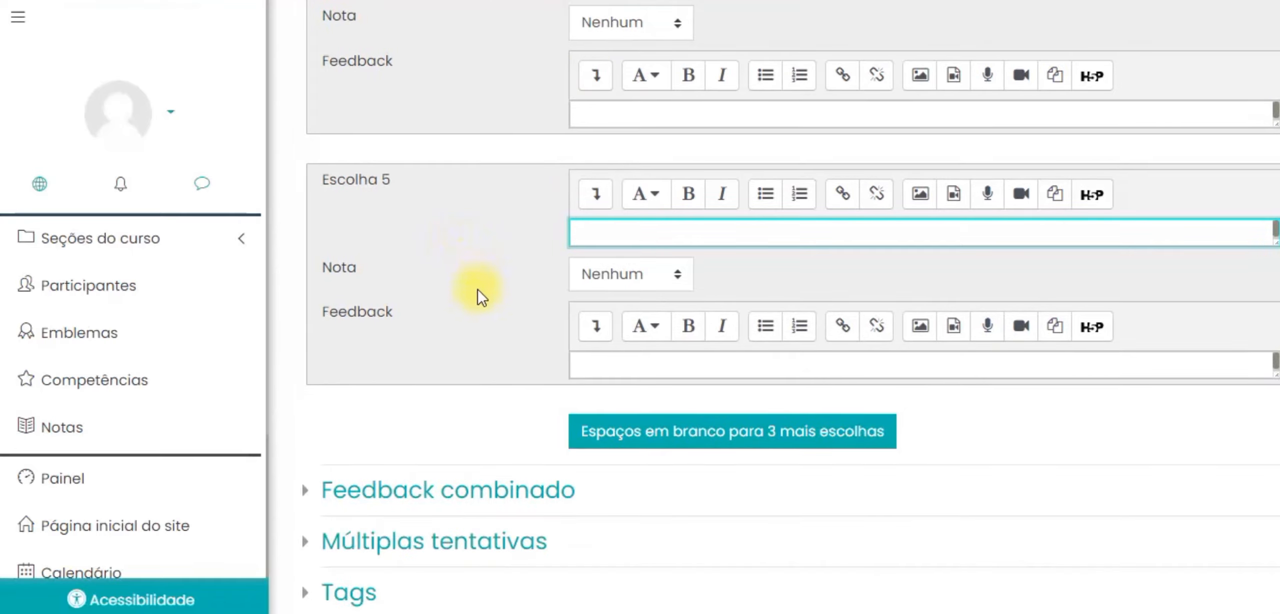
pyautogui.moveTo(403, 175); pyautogui.dragTo(305, 182)
pyautogui.click(304, 183)
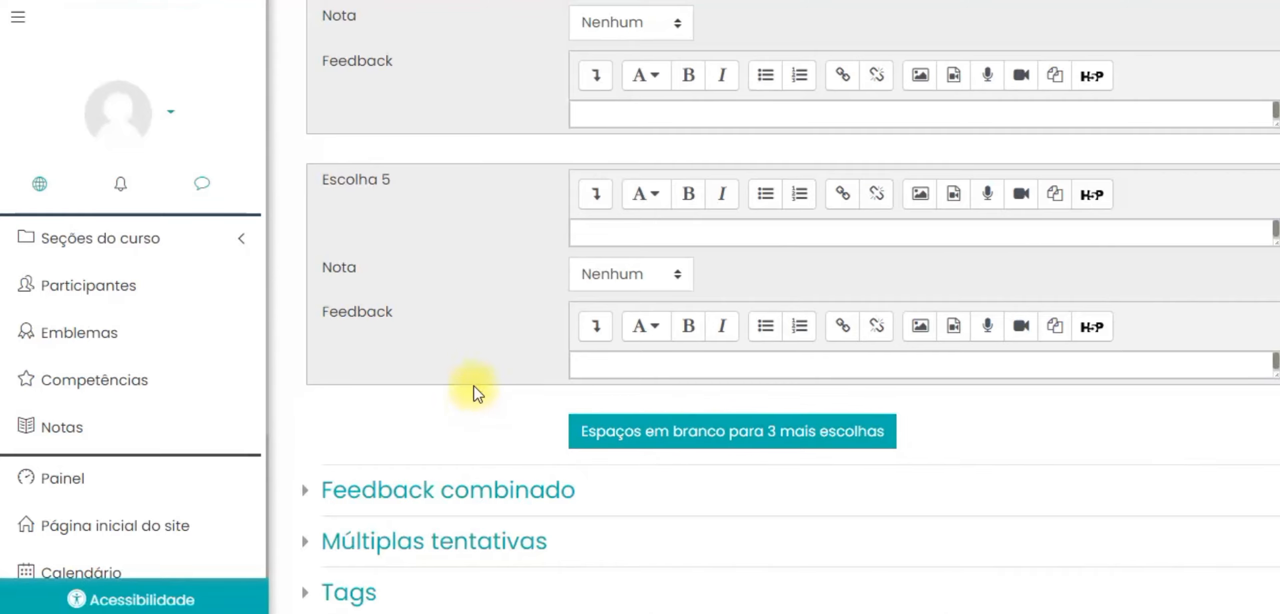
# Step: Examine the Feedback combinado texts for correct, partially correct and incorrect answers
pyautogui.scroll(-4, 480, 382)
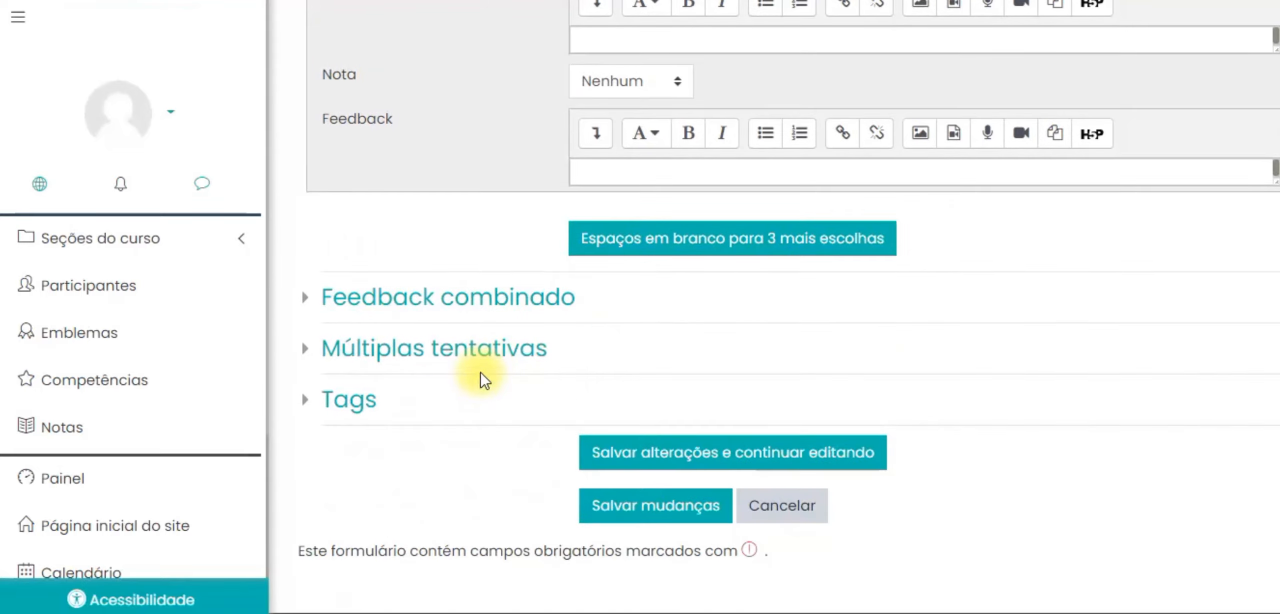
pyautogui.click(310, 297)
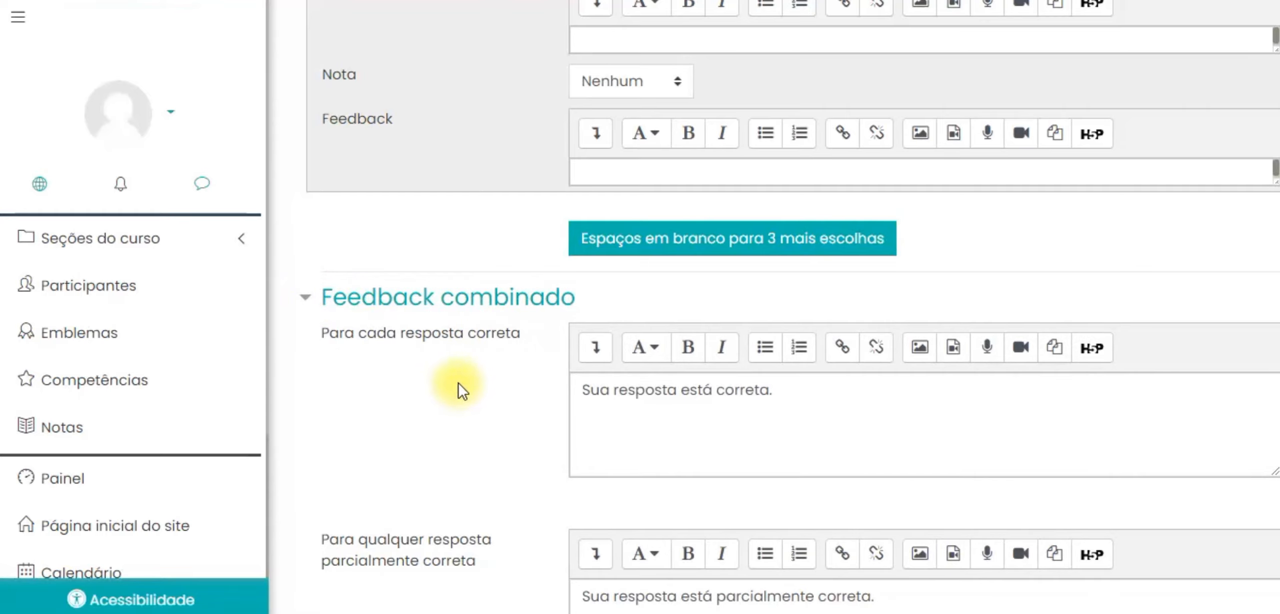
pyautogui.scroll(-2, 491, 370)
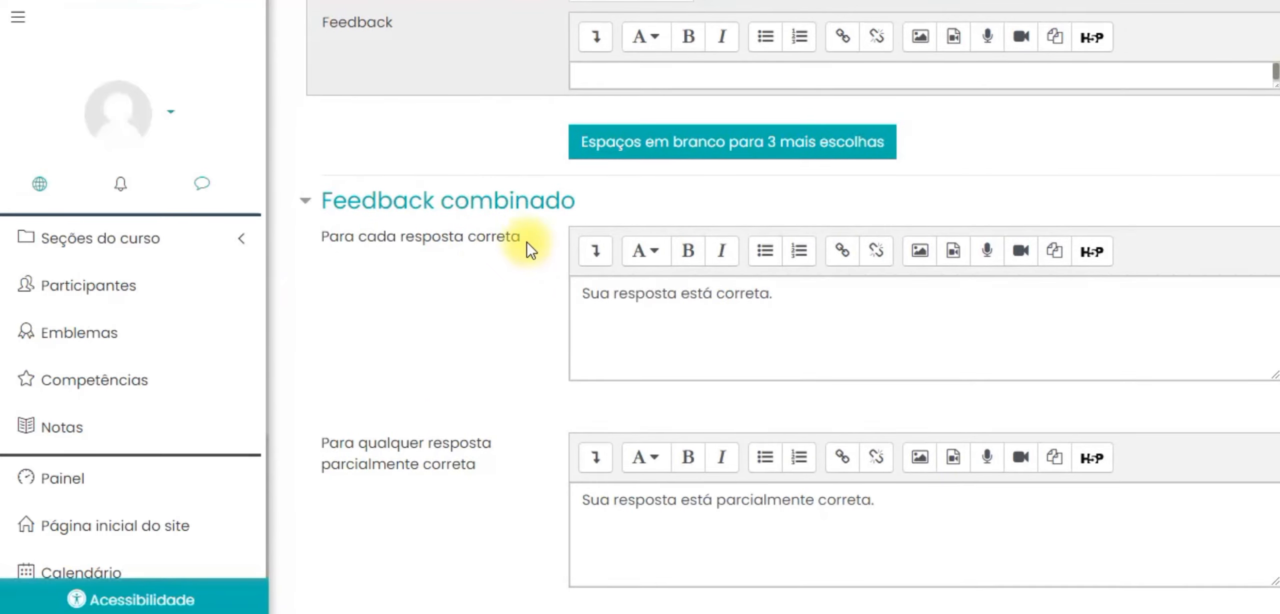
pyautogui.moveTo(522, 239); pyautogui.dragTo(309, 252)
pyautogui.scroll(-4, 646, 340)
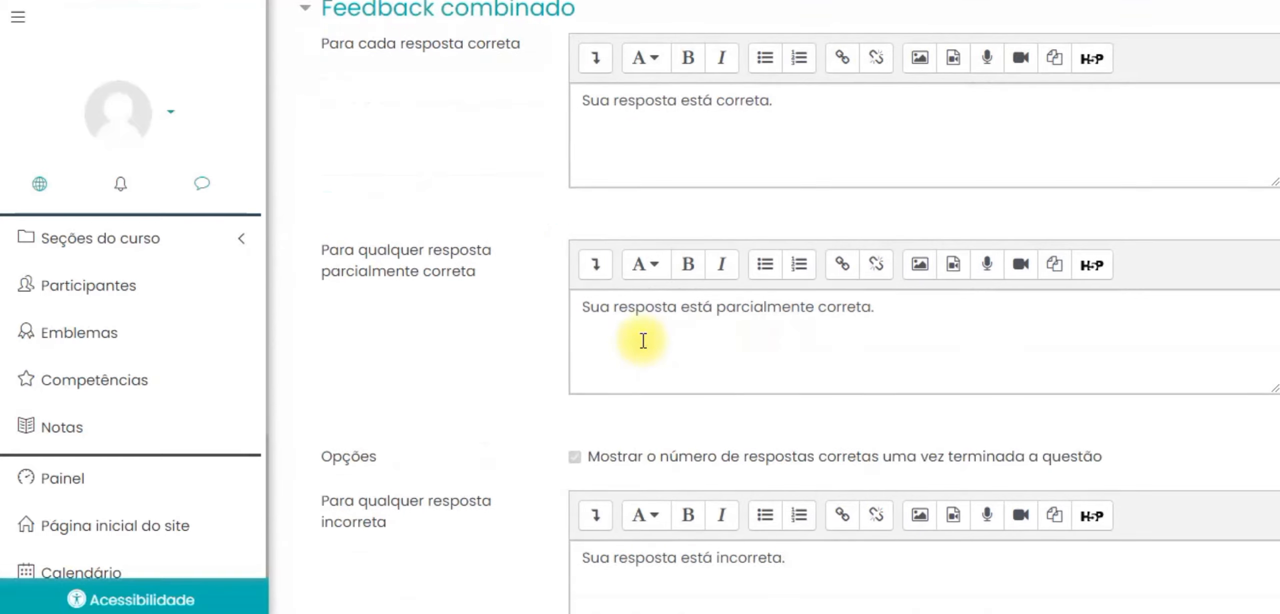
pyautogui.moveTo(507, 281); pyautogui.dragTo(324, 250)
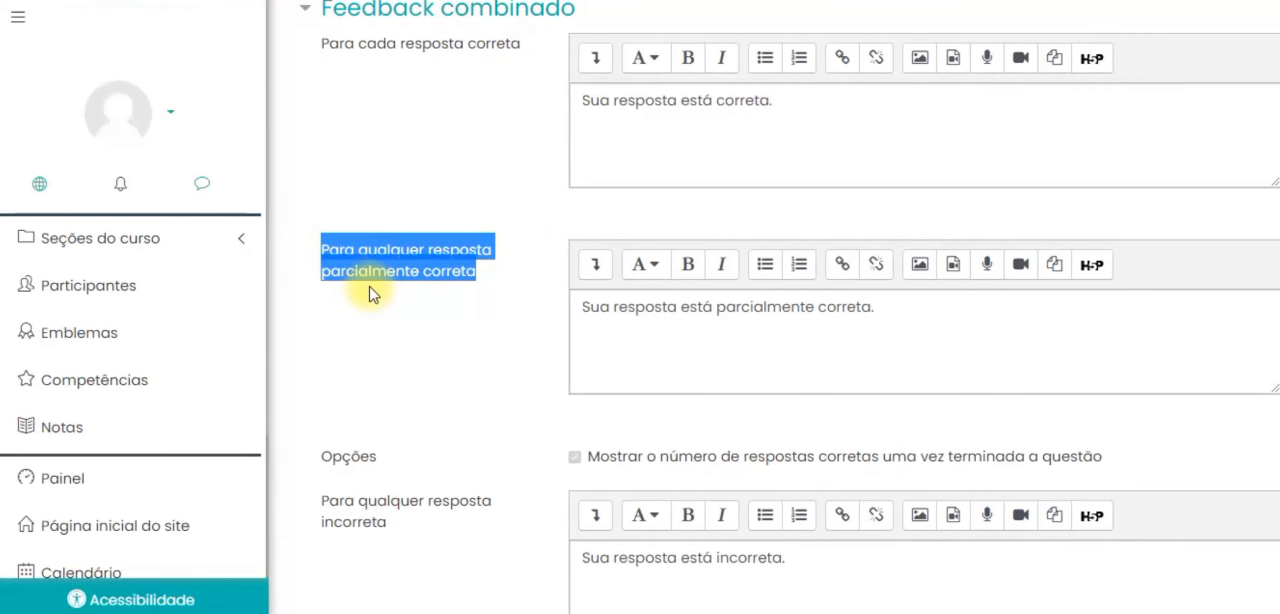
pyautogui.scroll(-2, 460, 344)
pyautogui.scroll(-2, 459, 344)
pyautogui.moveTo(392, 331); pyautogui.dragTo(322, 308)
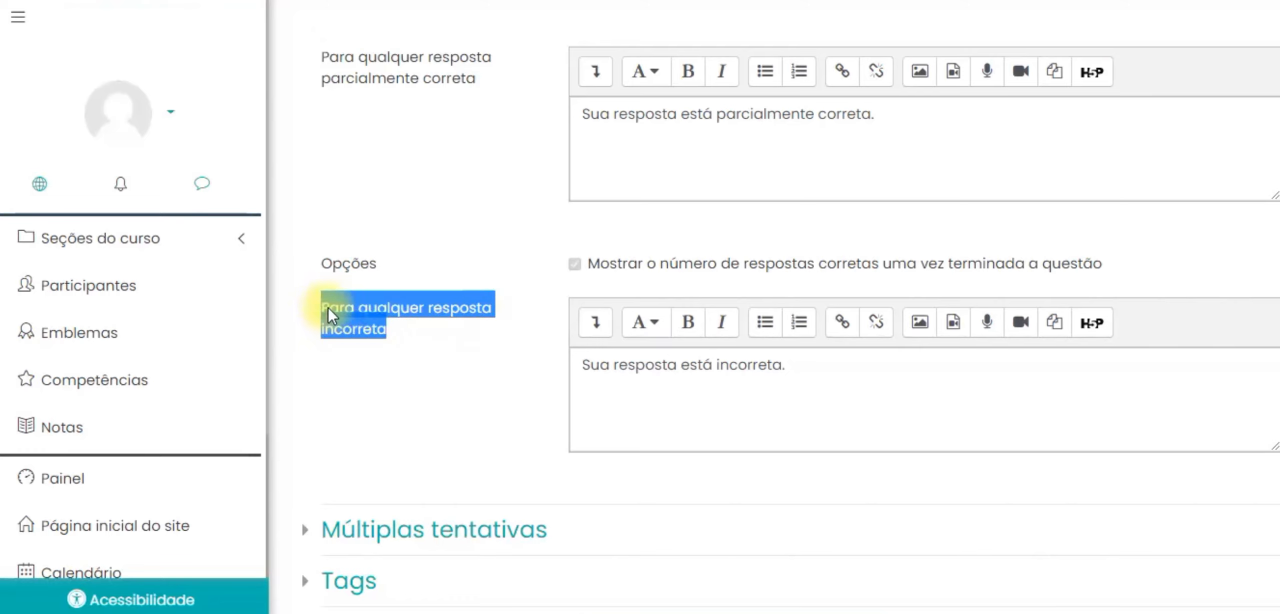
pyautogui.click(748, 366)
pyautogui.scroll(-4, 645, 369)
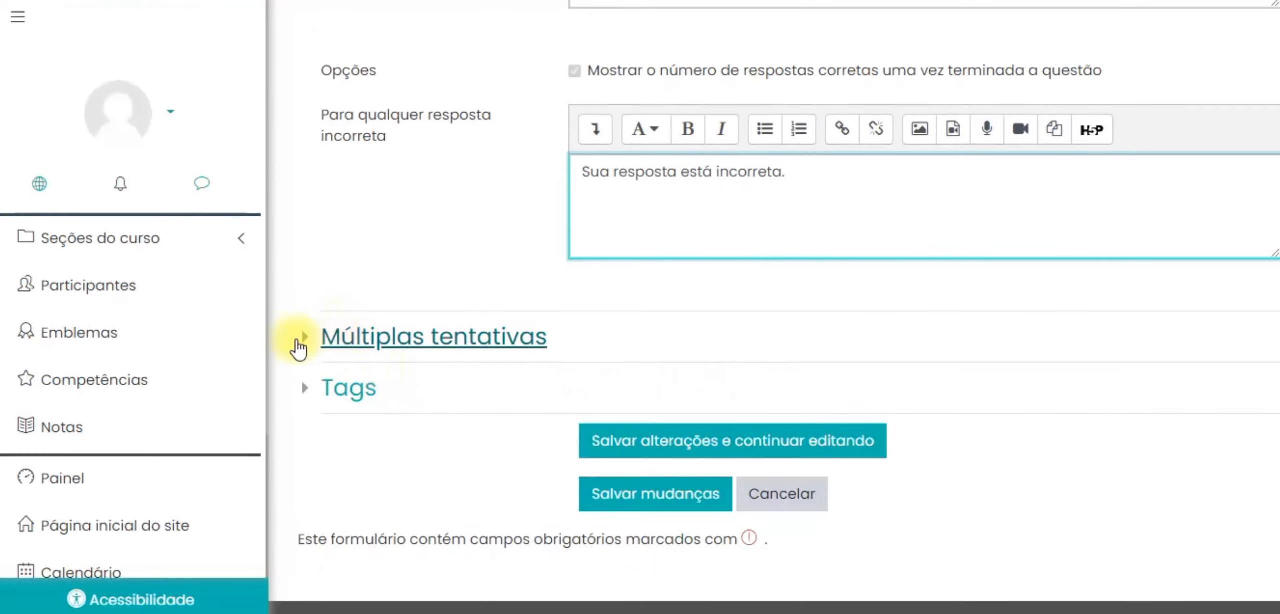
# Step: Keep the 33.33333% penalty for each incorrect attempt under Múltiplas tentativas, leave the hints blank and save the question
pyautogui.click(299, 343)
pyautogui.scroll(-4, 385, 377)
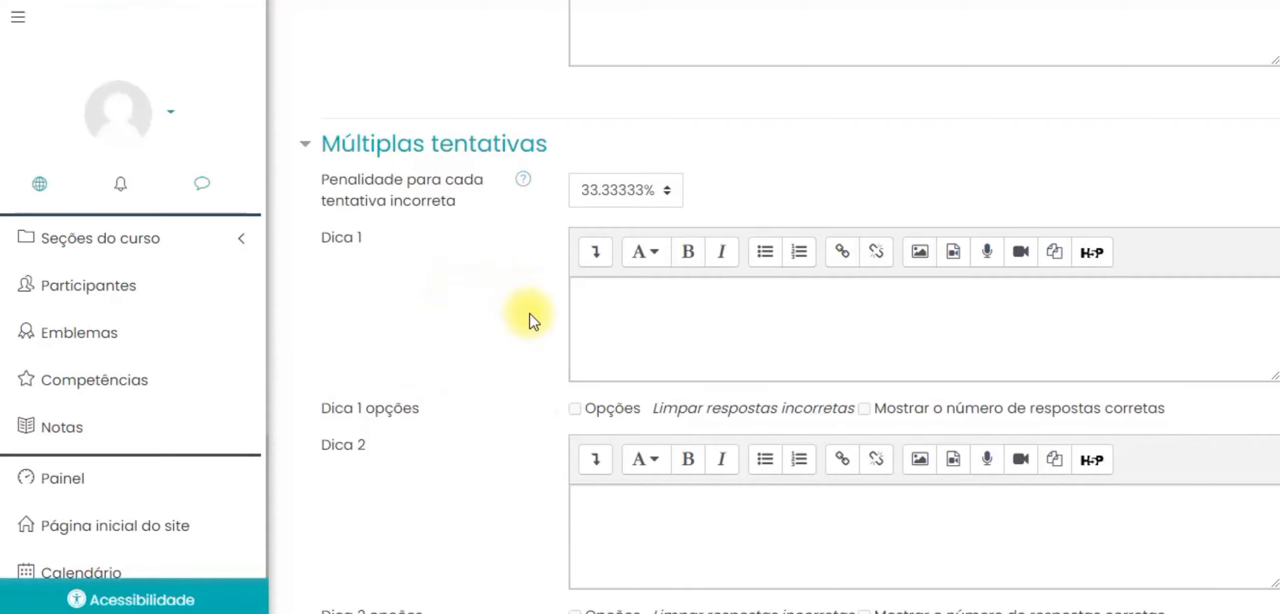
pyautogui.click(663, 191)
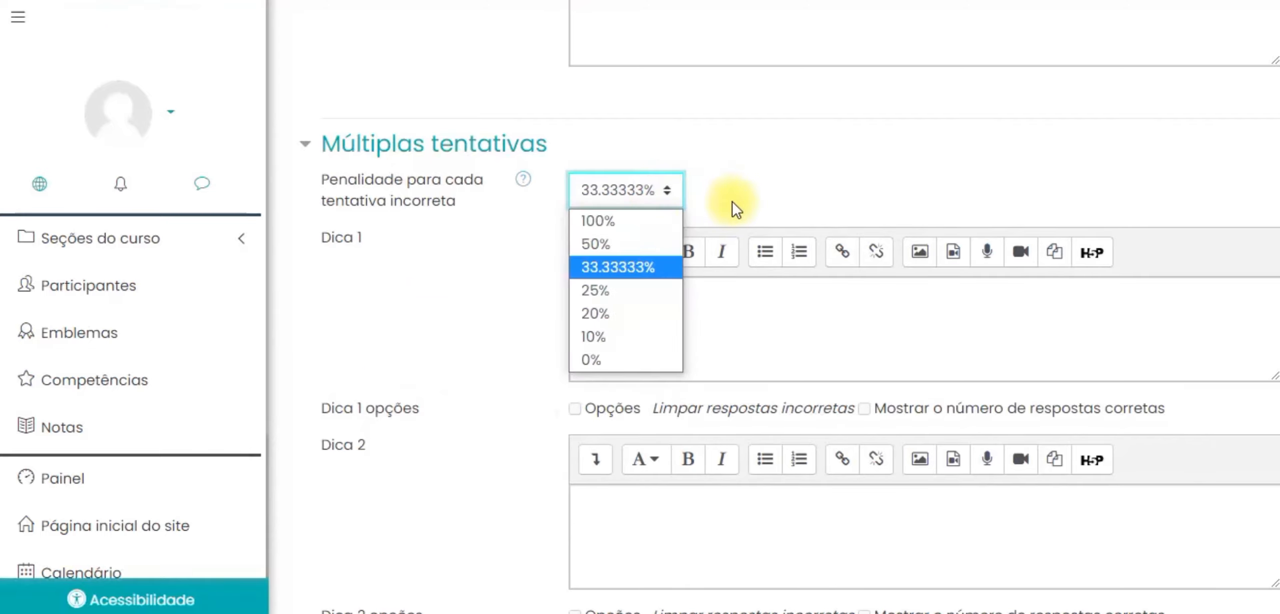
pyautogui.click(755, 203)
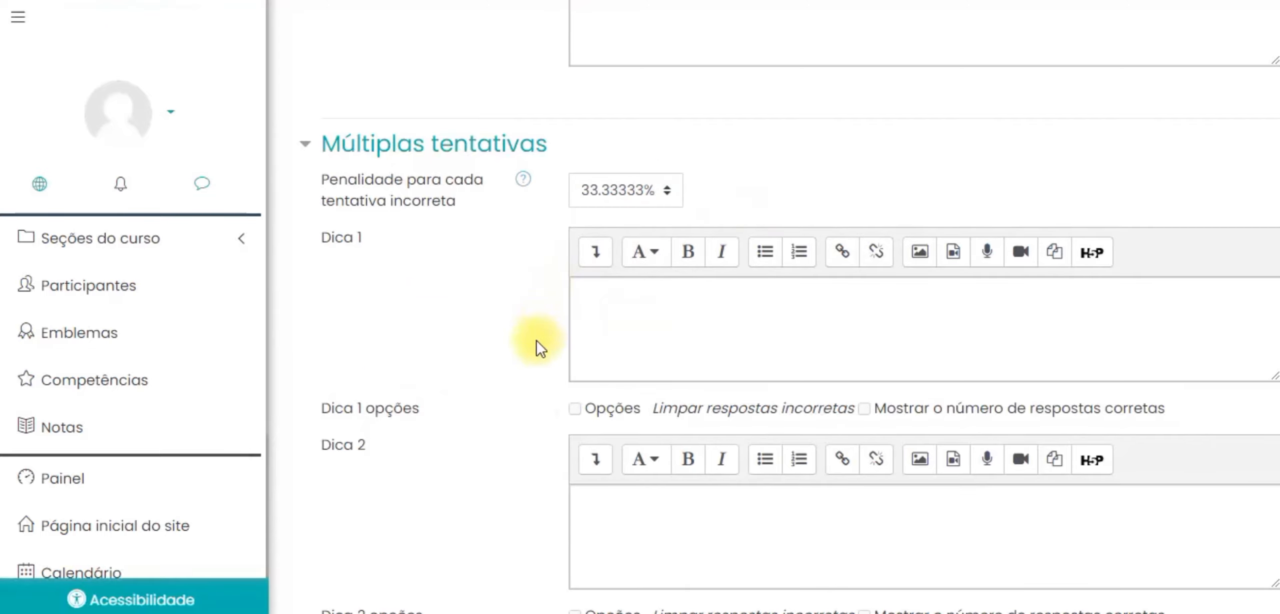
pyautogui.scroll(-6, 531, 341)
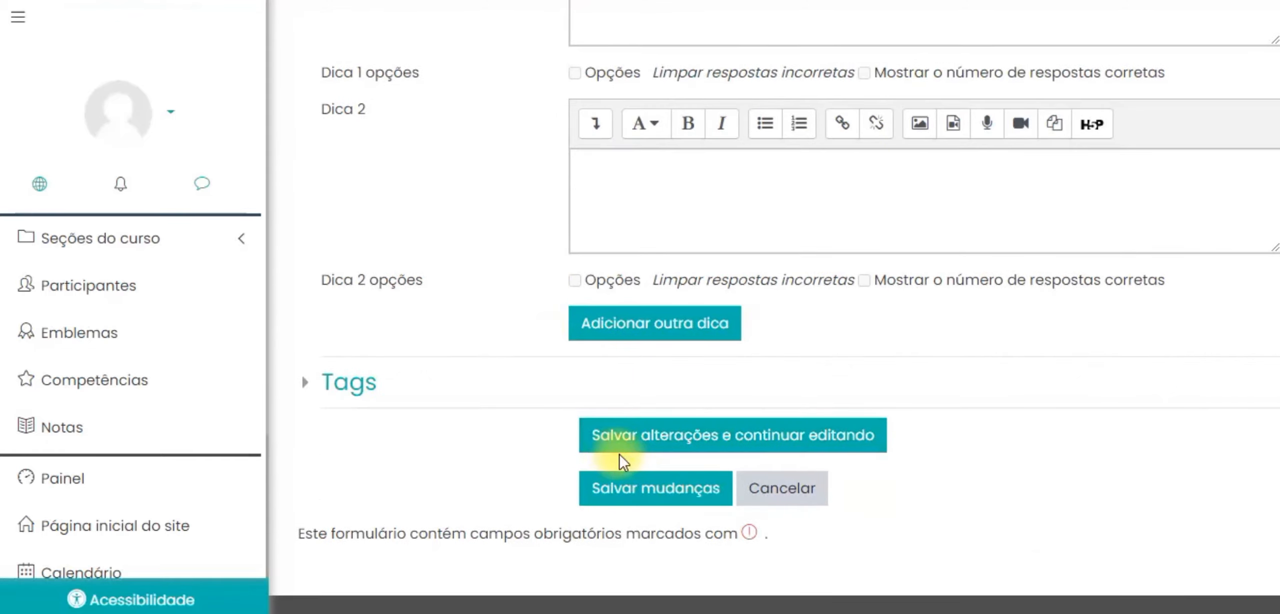
pyautogui.click(634, 488)
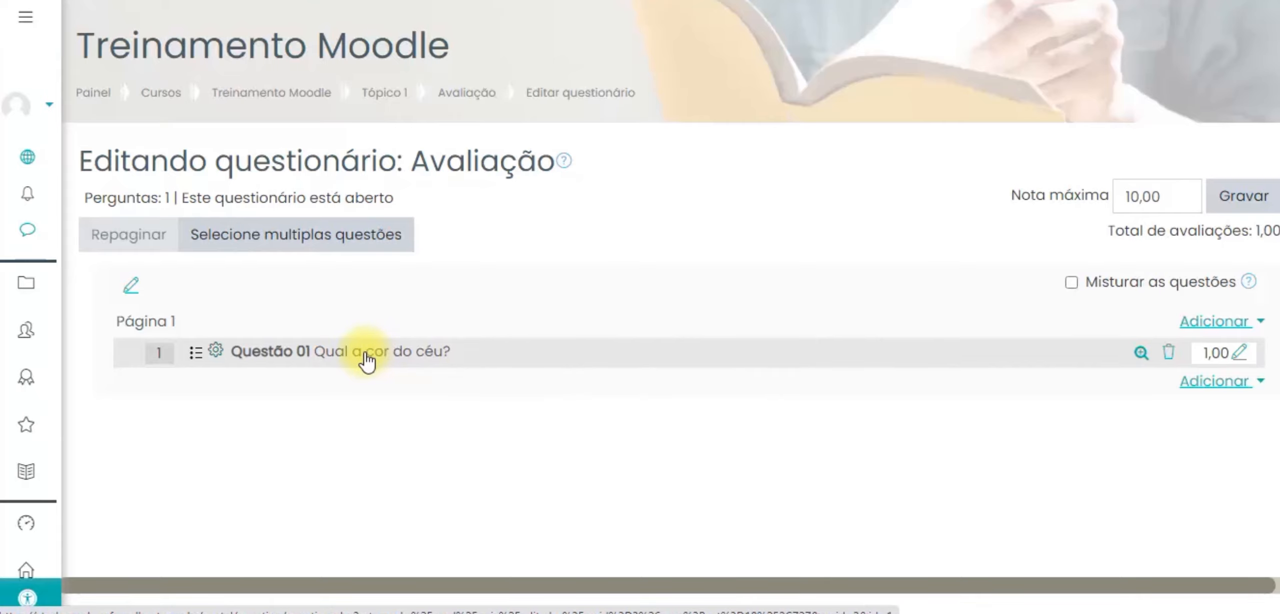
# Step: Open the quiz Avaliação and start a preview attempt to examine the question and its choices
pyautogui.click(475, 95)
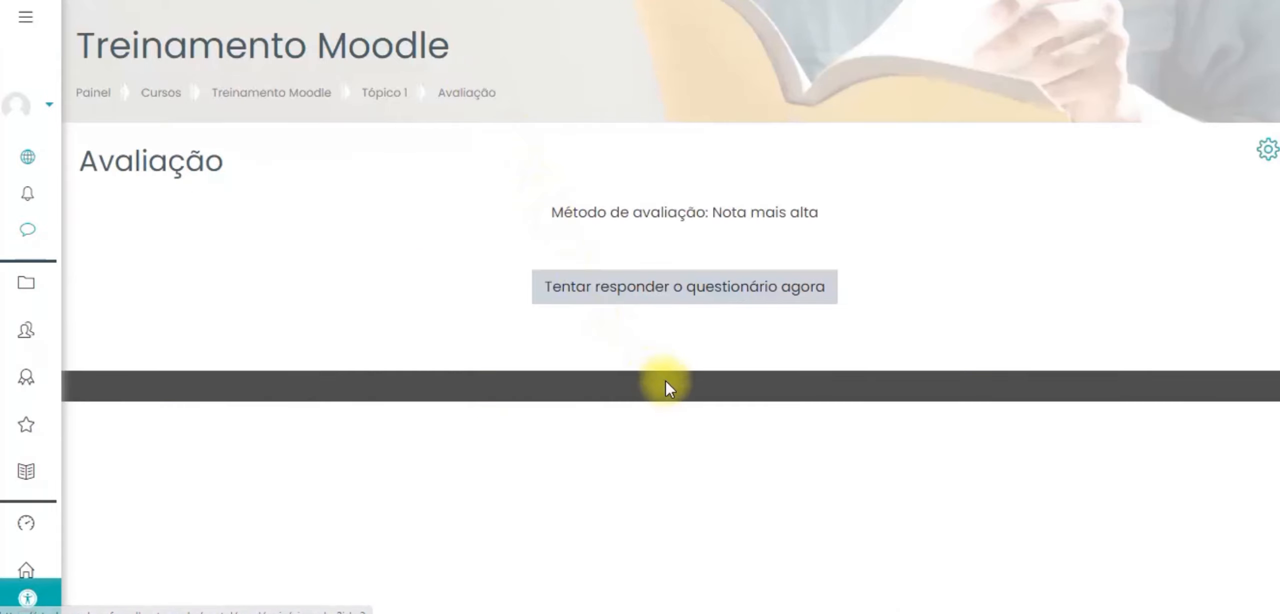
pyautogui.click(692, 291)
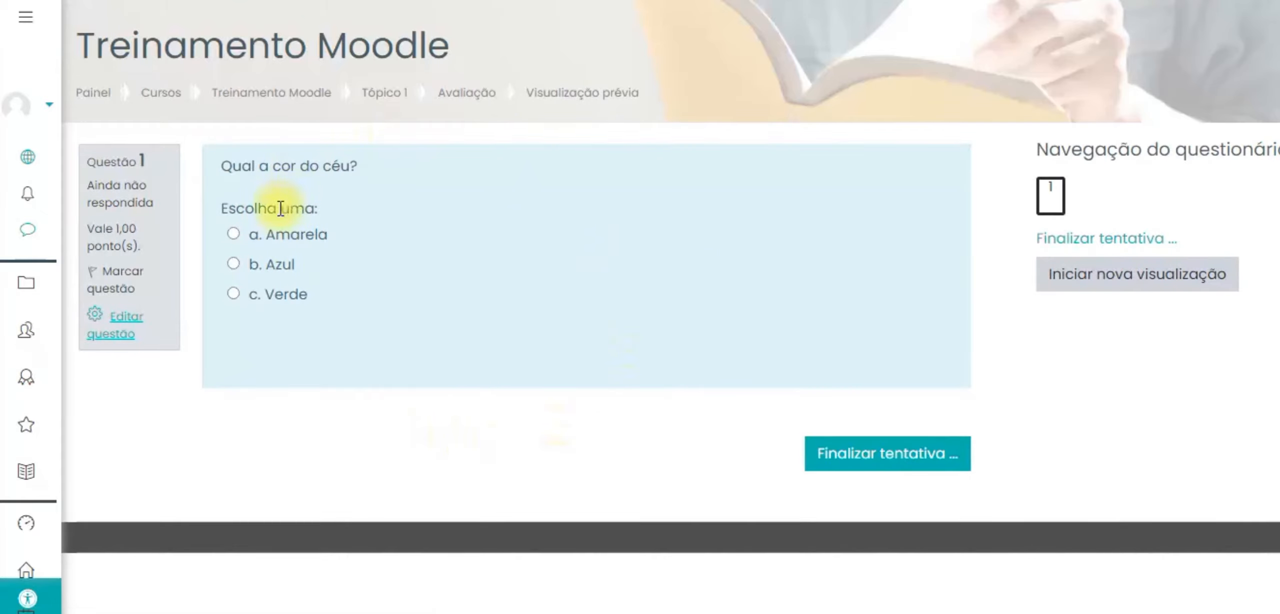
pyautogui.moveTo(220, 165); pyautogui.dragTo(337, 314)
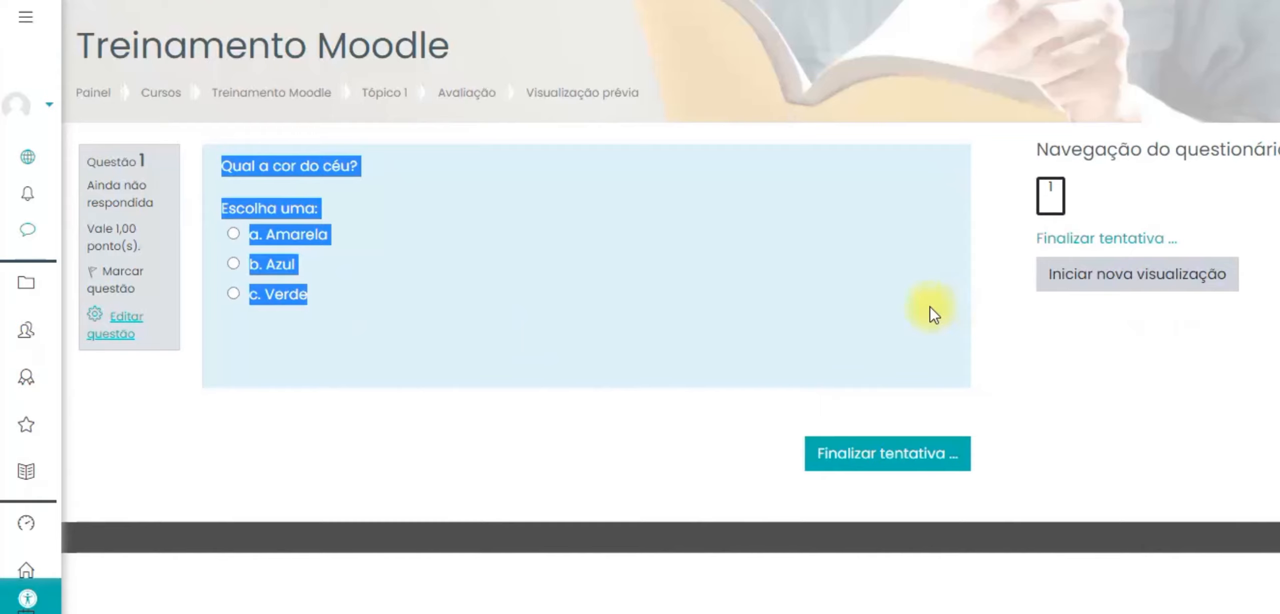
pyautogui.click(934, 314)
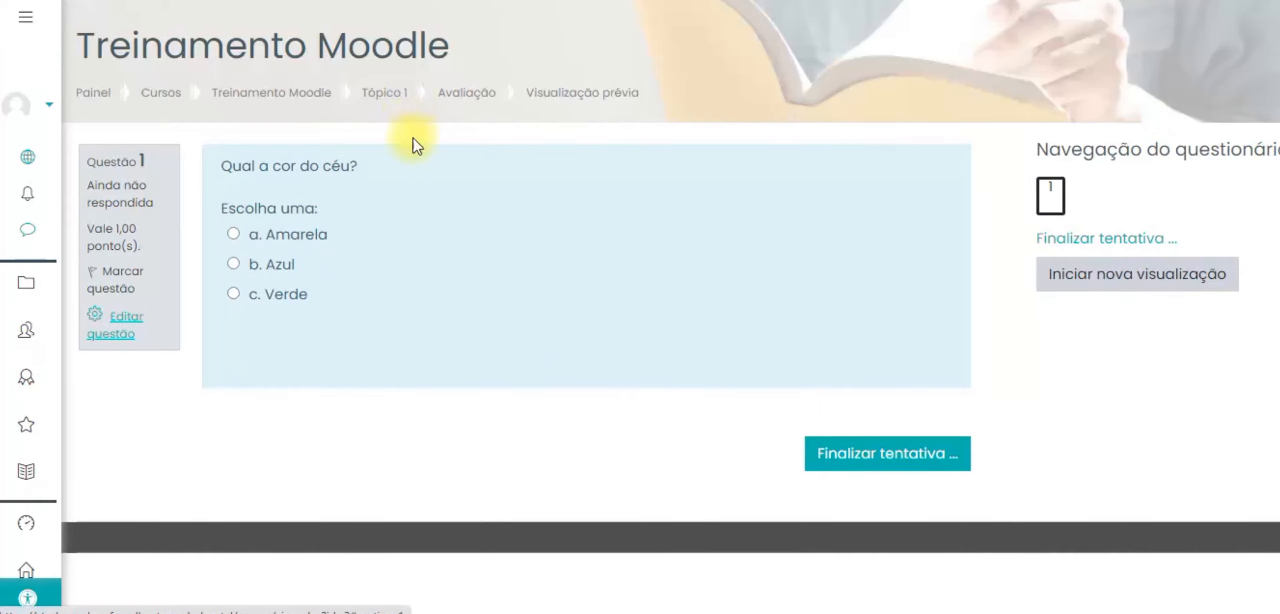
# Step: Return to the Treinamento Moodle course page and examine the access restriction of Avaliação in Tópico 1
pyautogui.click(306, 96)
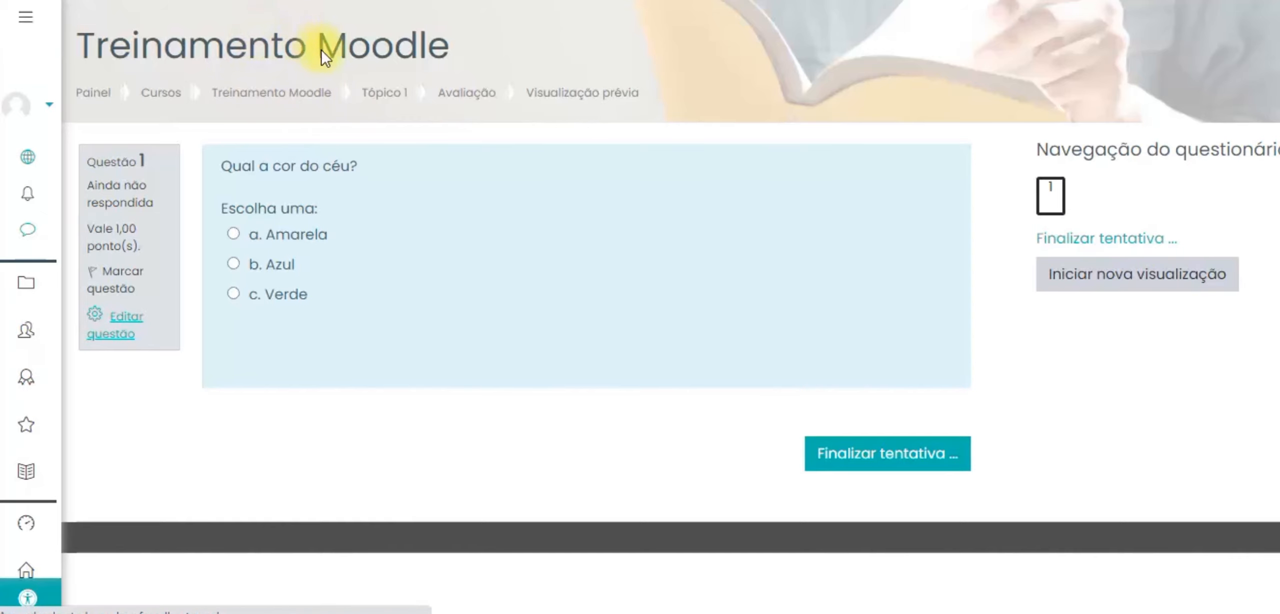
pyautogui.scroll(-3, 480, 305)
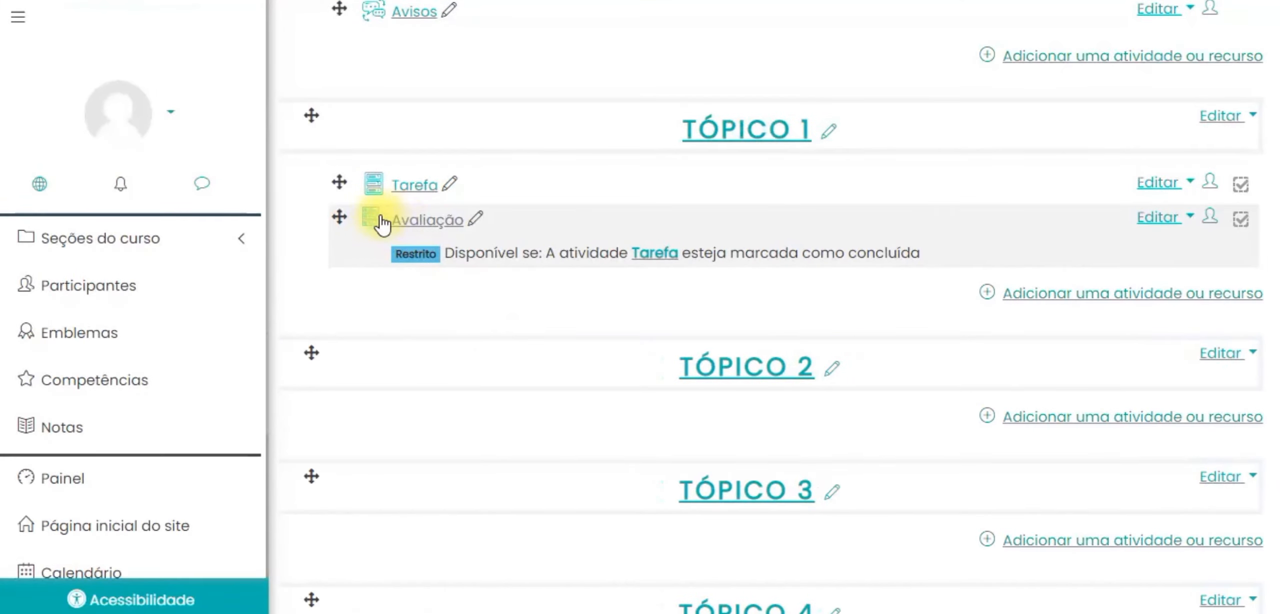
pyautogui.moveTo(392, 256); pyautogui.dragTo(529, 253)
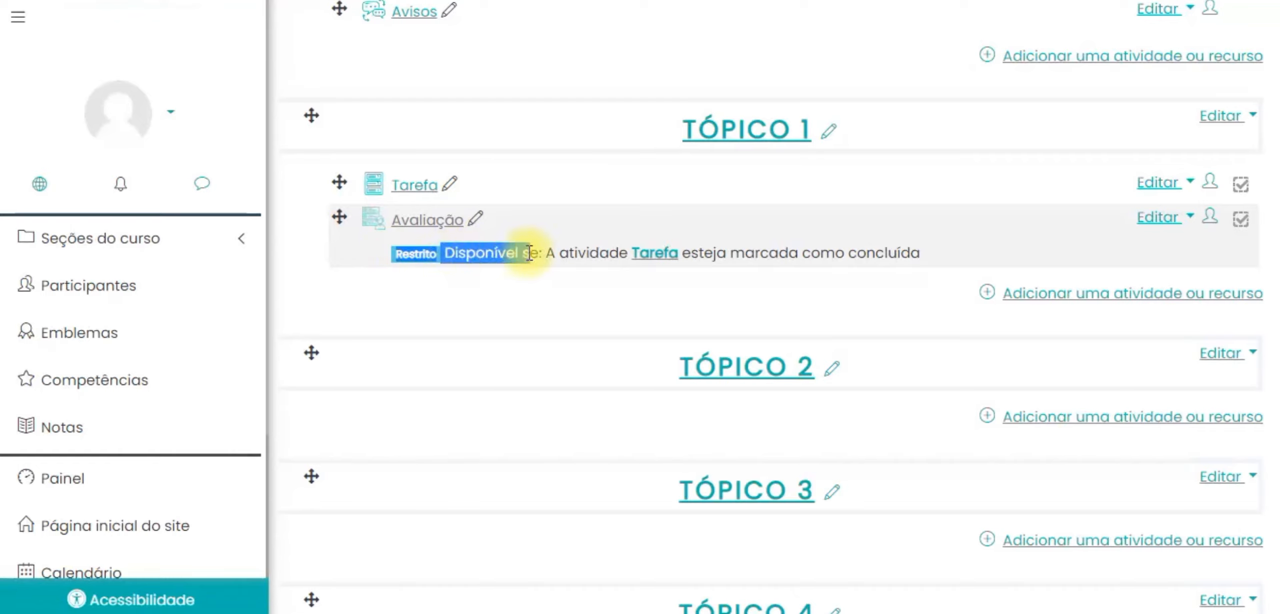
pyautogui.click(560, 249)
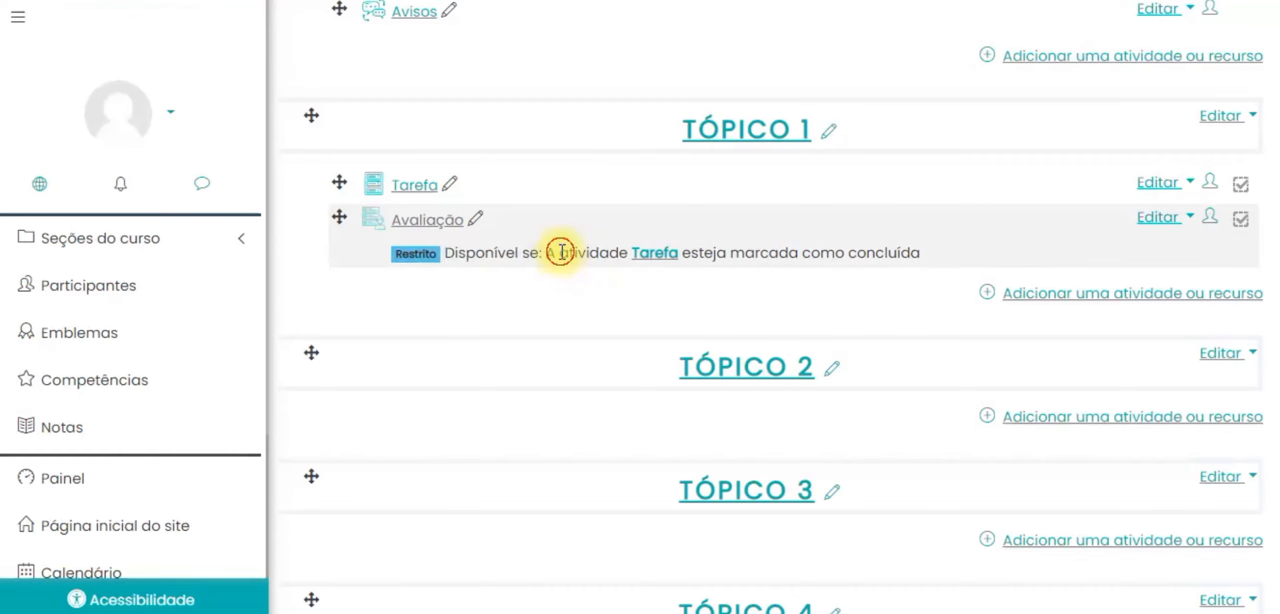
pyautogui.moveTo(548, 252); pyautogui.dragTo(640, 252)
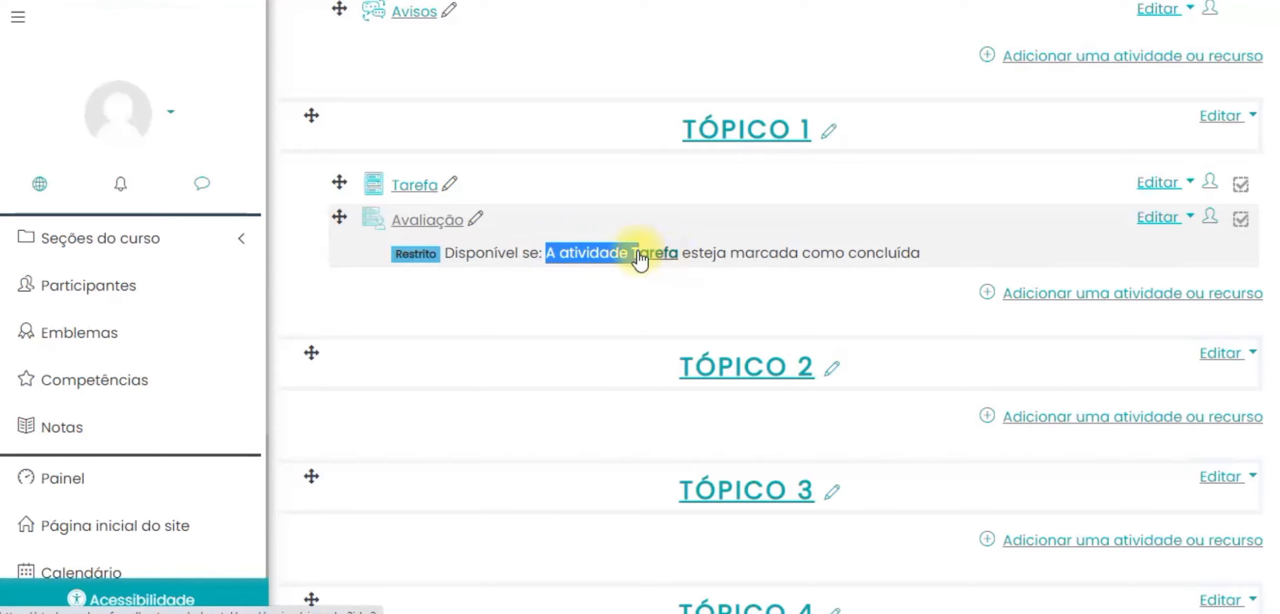
pyautogui.click(743, 253)
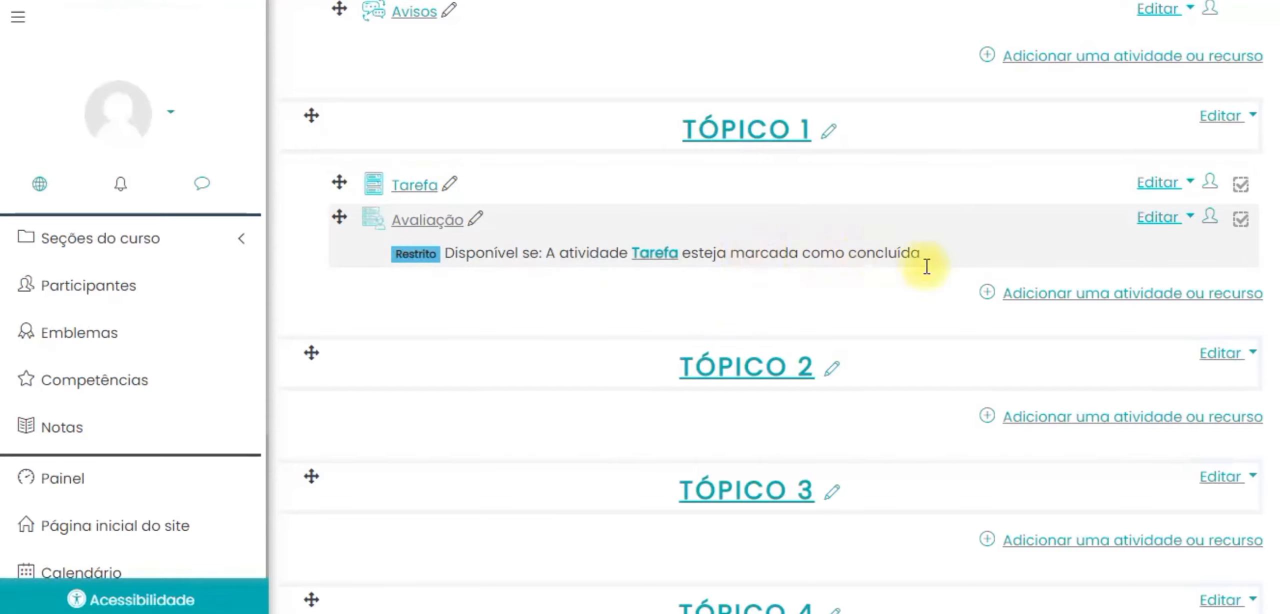